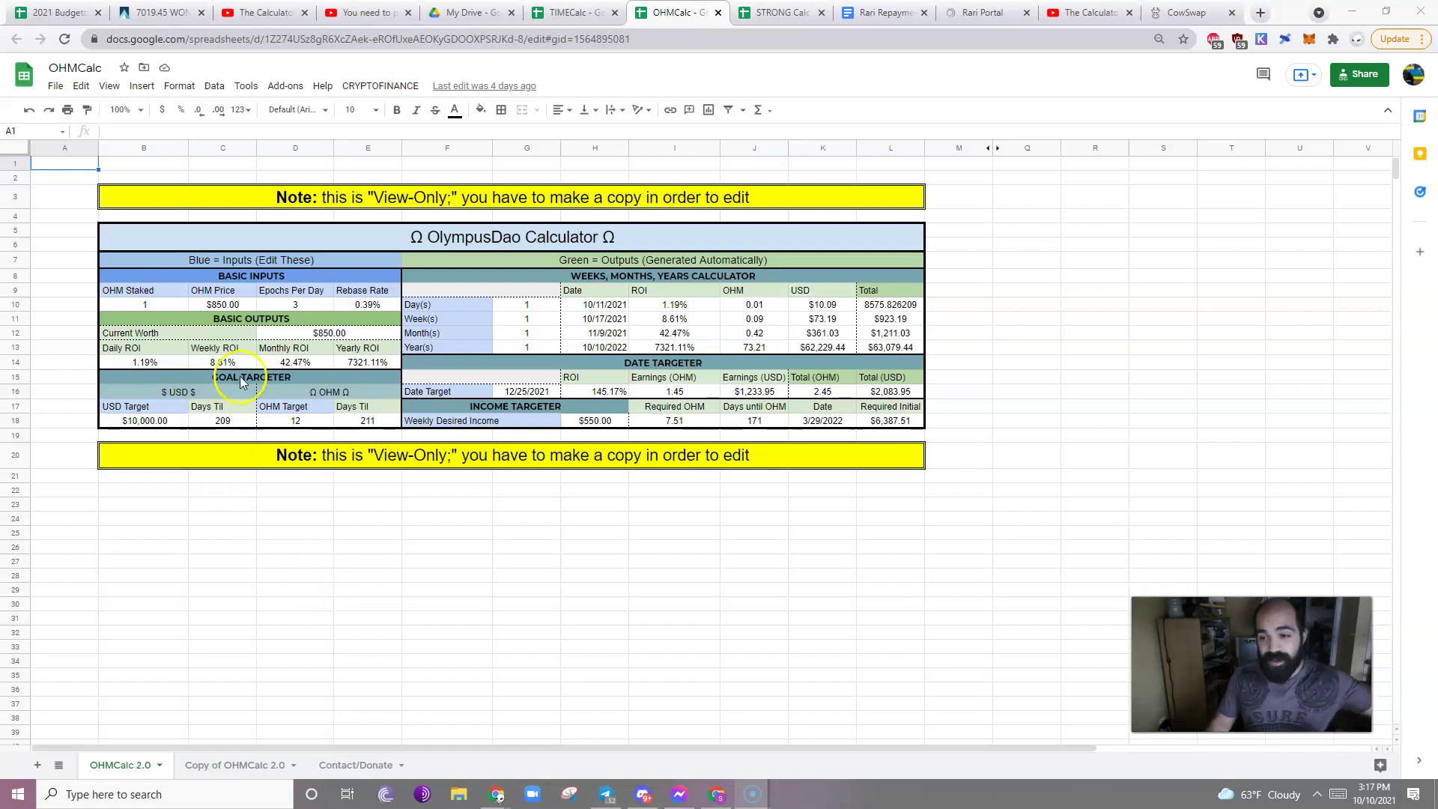
Bold the "Blue = Inputs (Edit These)" and "Green = Outputs (Generated Automatically)" headings in row 7.
{"action": "left_click", "coordinate": [225, 259]}
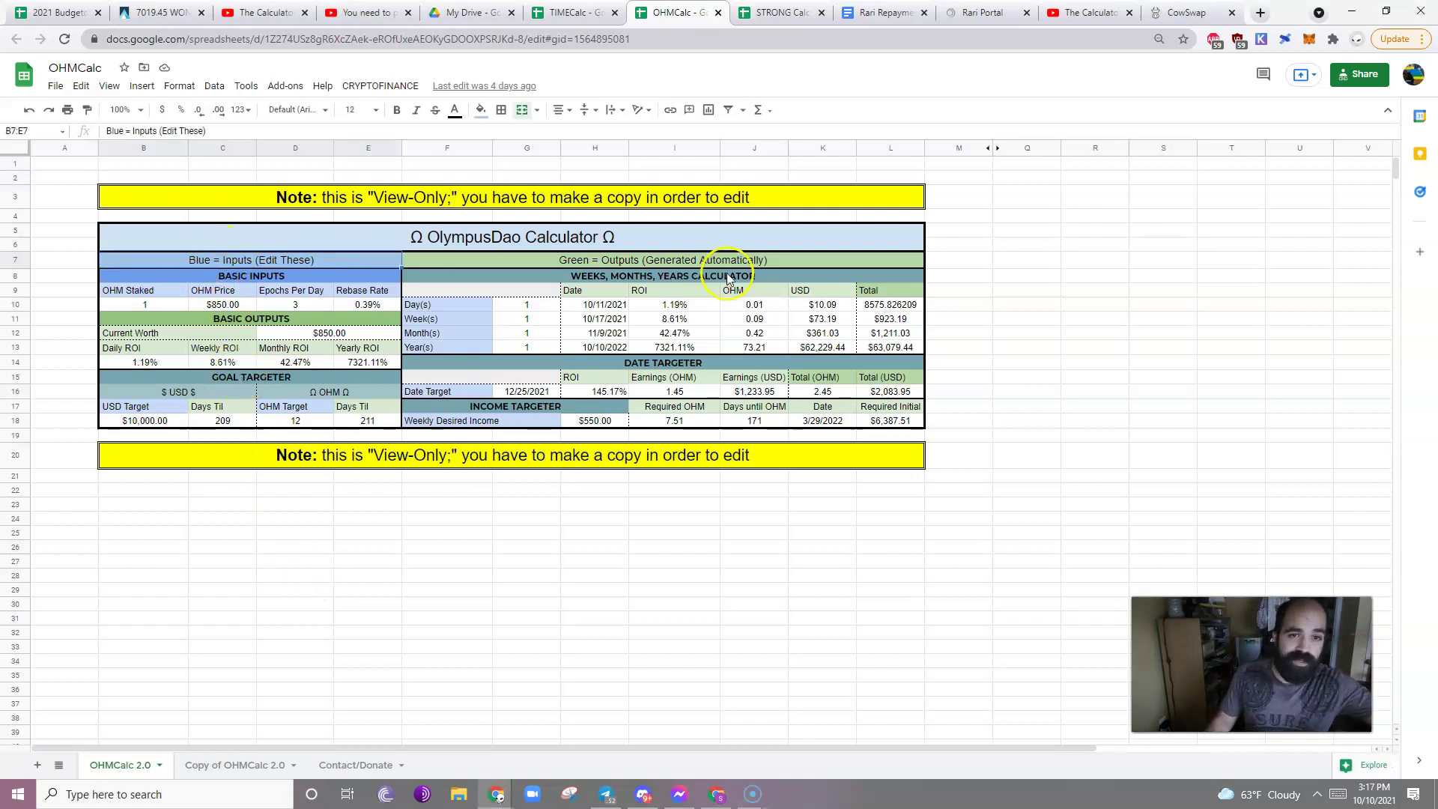
{"action": "left_click", "coordinate": [731, 260]}
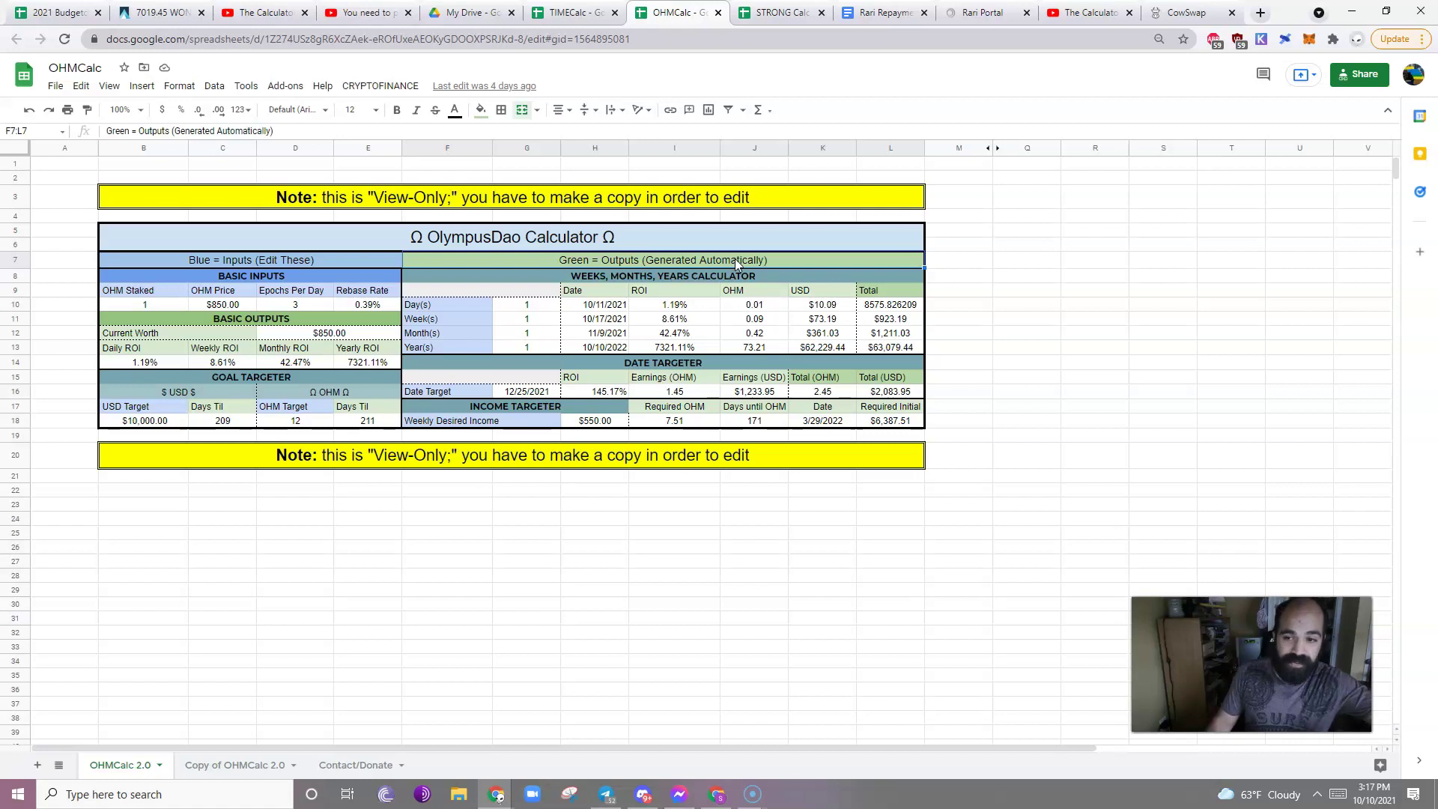
{"action": "left_click", "coordinate": [248, 260]}
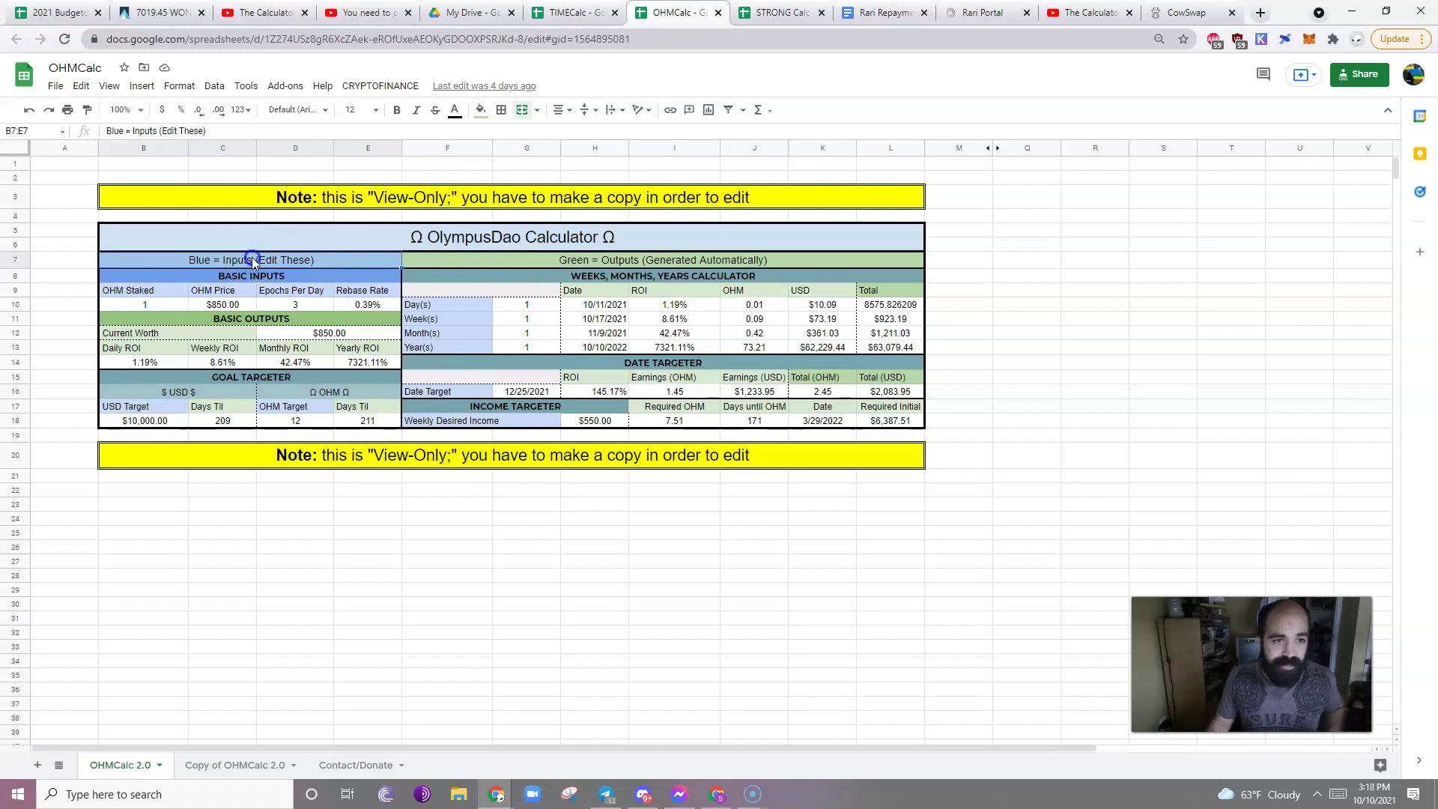
{"action": "left_click", "coordinate": [654, 259], "text": "shift"}
{"action": "left_click", "coordinate": [397, 111]}
{"action": "left_click", "coordinate": [686, 495]}
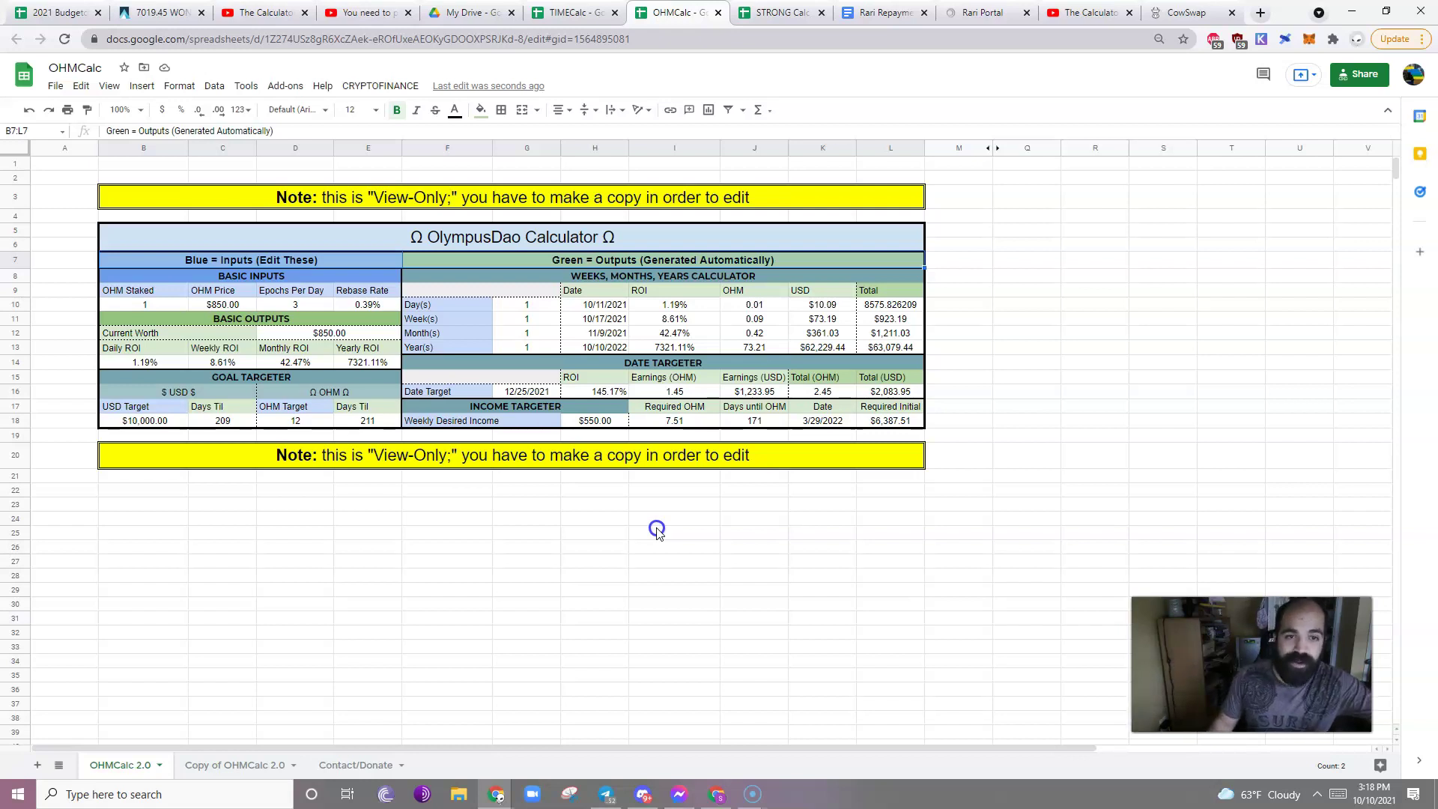
{"action": "left_click", "coordinate": [656, 531]}
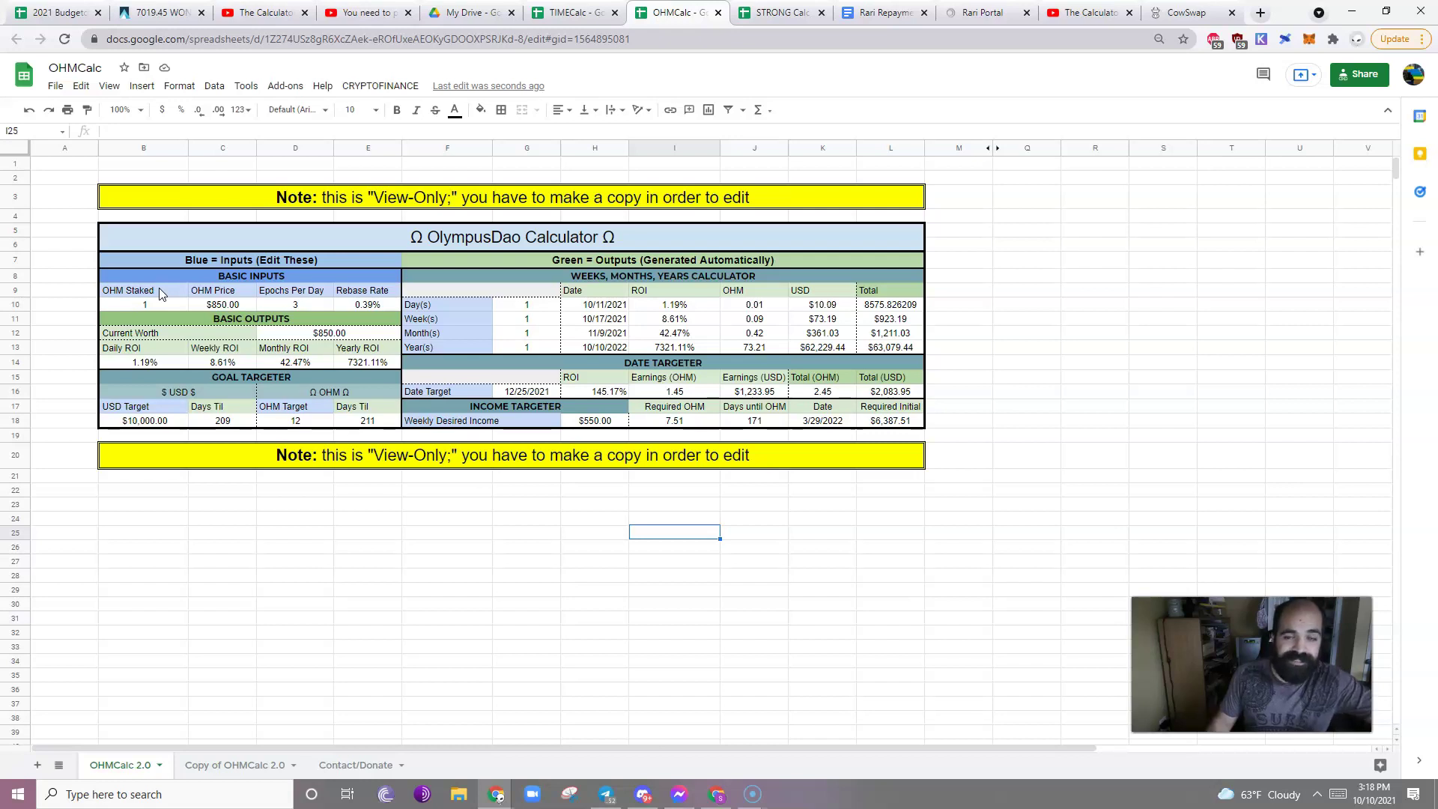
Set the OHM Price in the basic inputs to 980.
{"action": "left_click", "coordinate": [225, 306]}
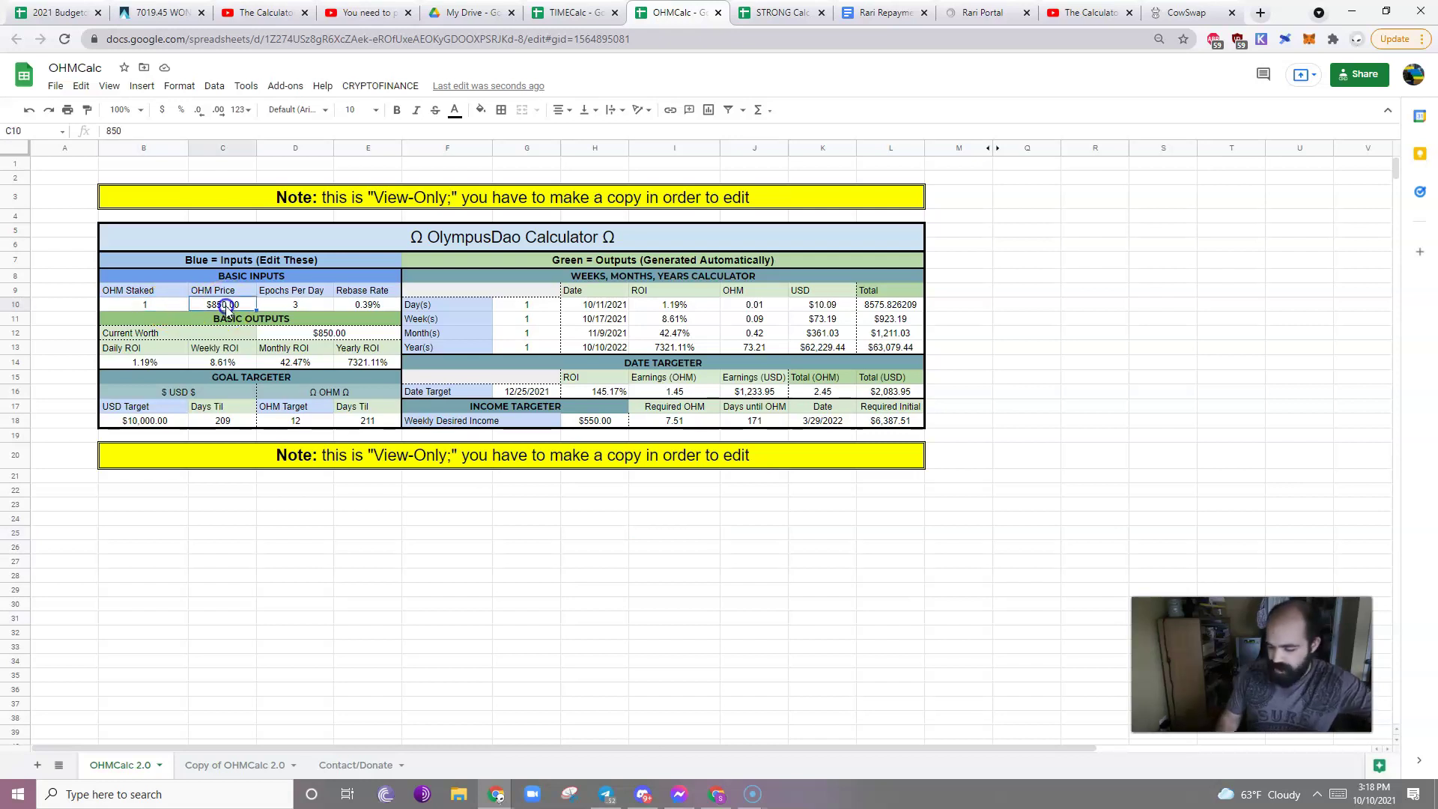
{"action": "type", "text": "980"}
{"action": "key", "text": "Tab"}
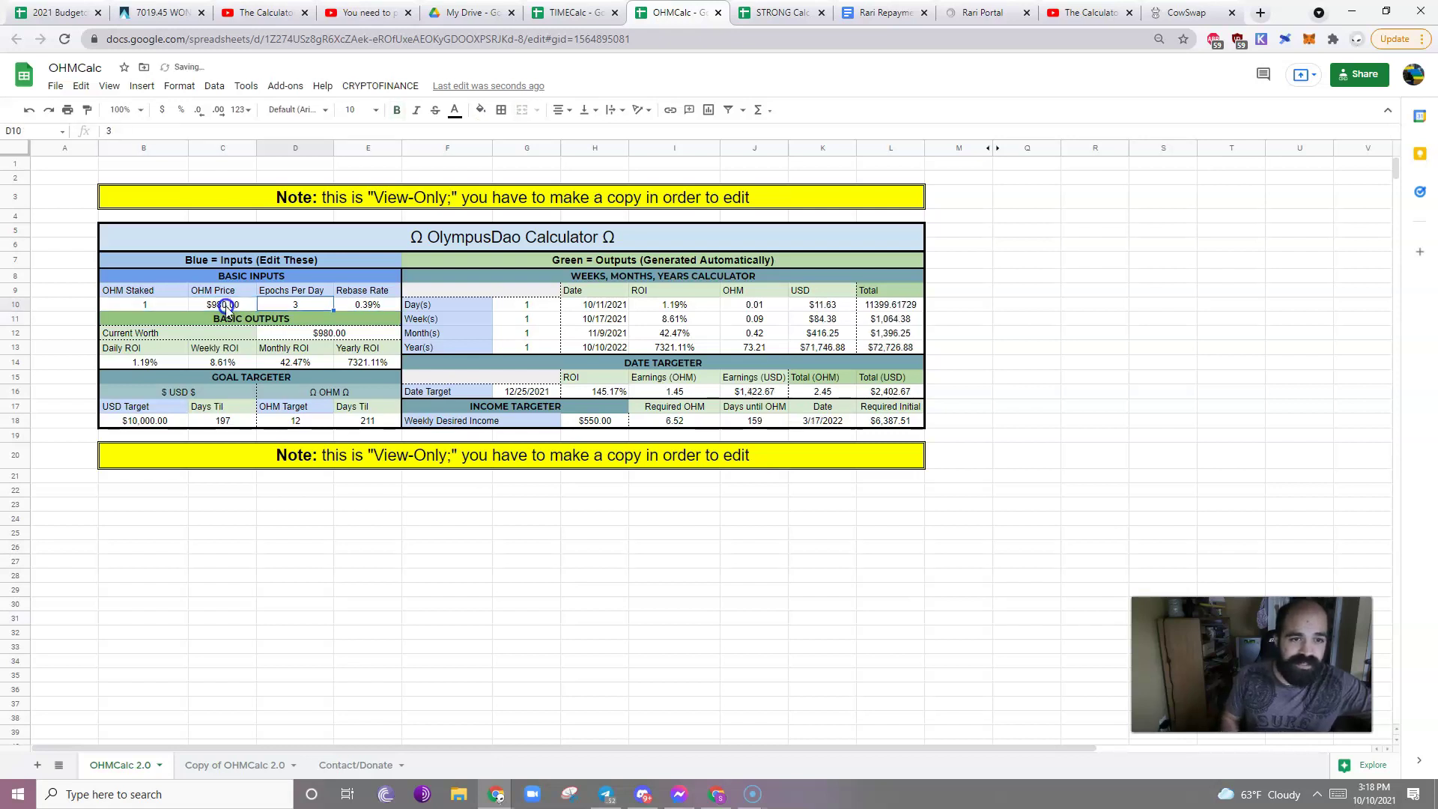
{"action": "key", "text": "Tab"}
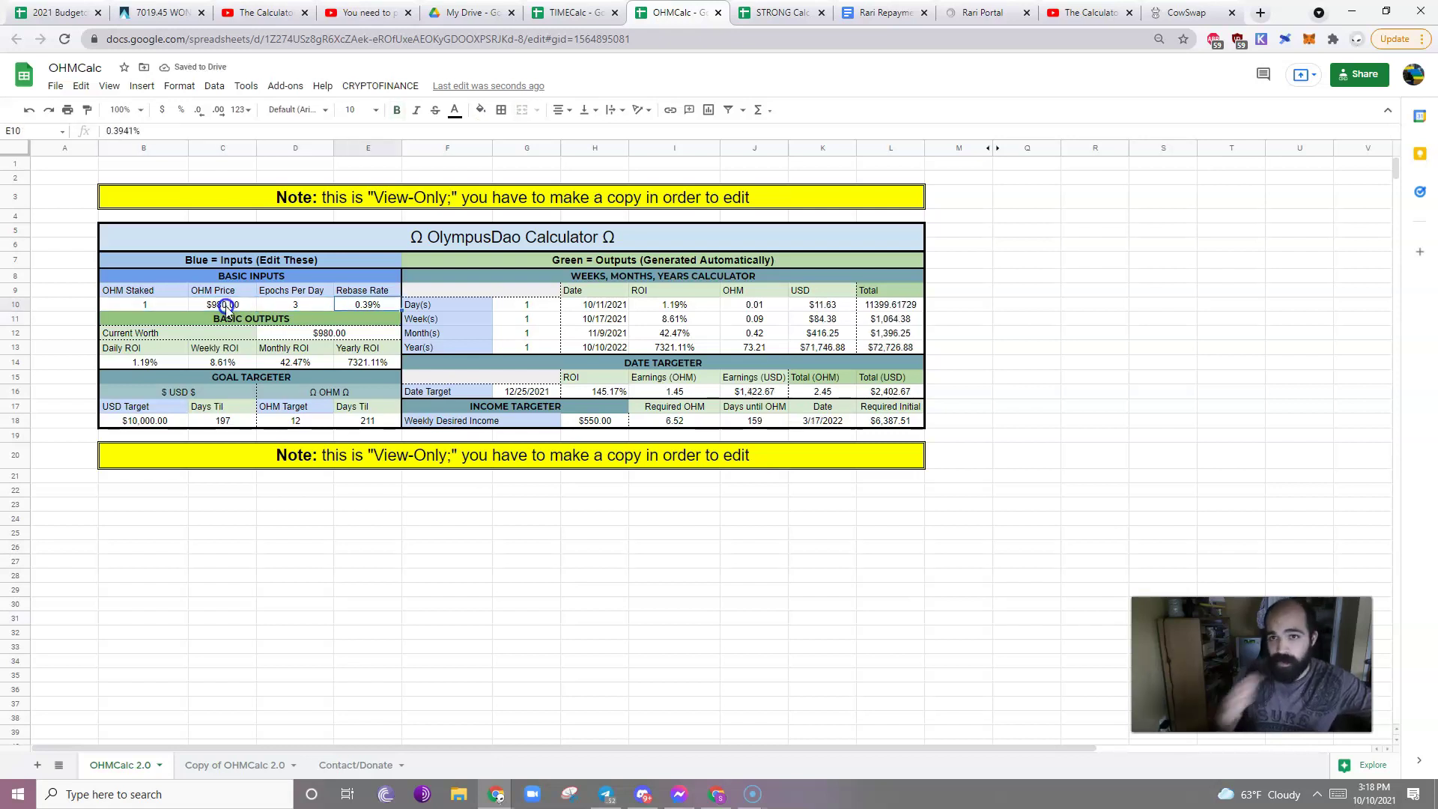
Go to olympusdao.finance, enter its app, and look up the OHM price and the next reward yield on the staking page.
{"action": "left_click", "coordinate": [1190, 13]}
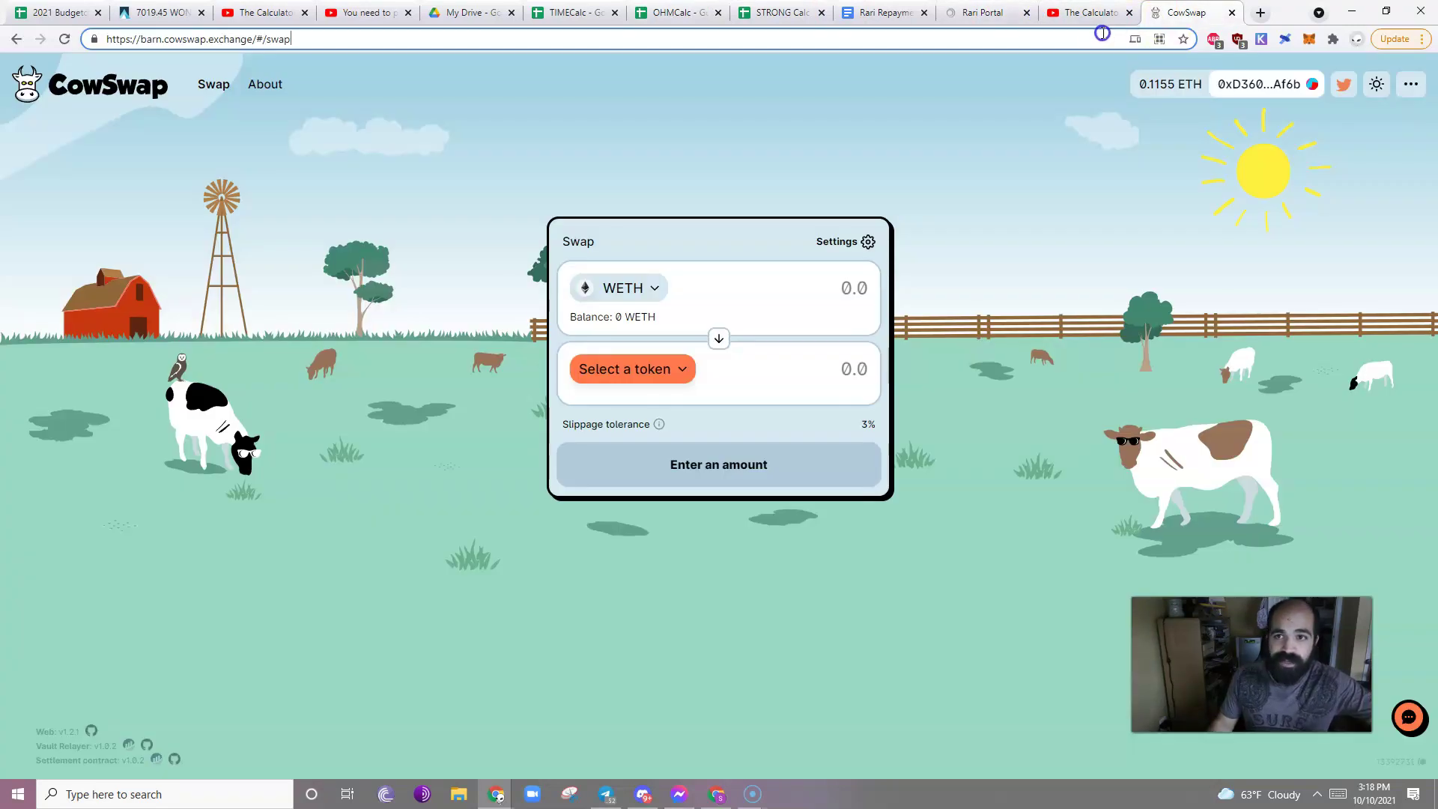
{"action": "left_click", "coordinate": [1093, 37]}
{"action": "type", "text": "oly"}
{"action": "key", "text": "Return"}
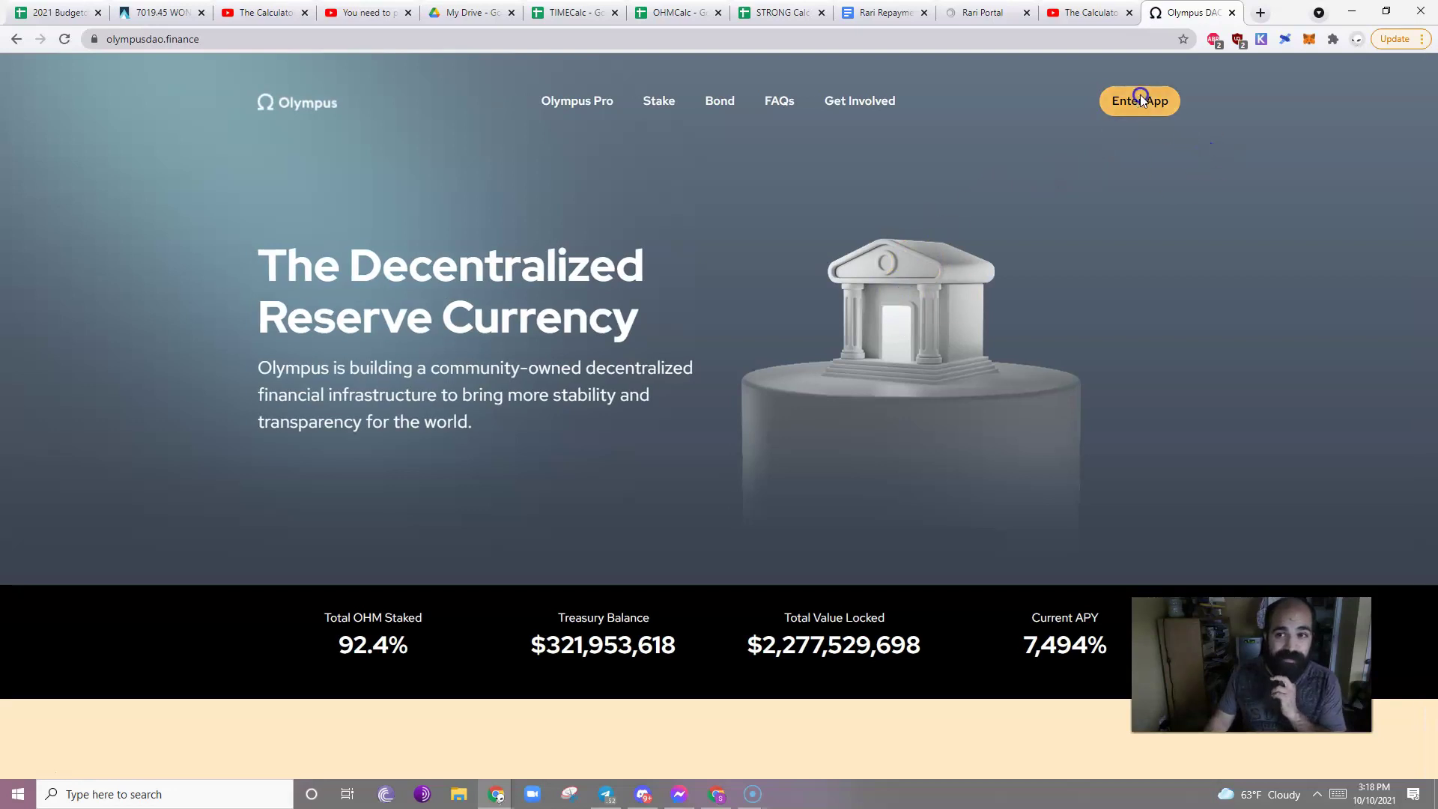
{"action": "left_click", "coordinate": [1140, 99]}
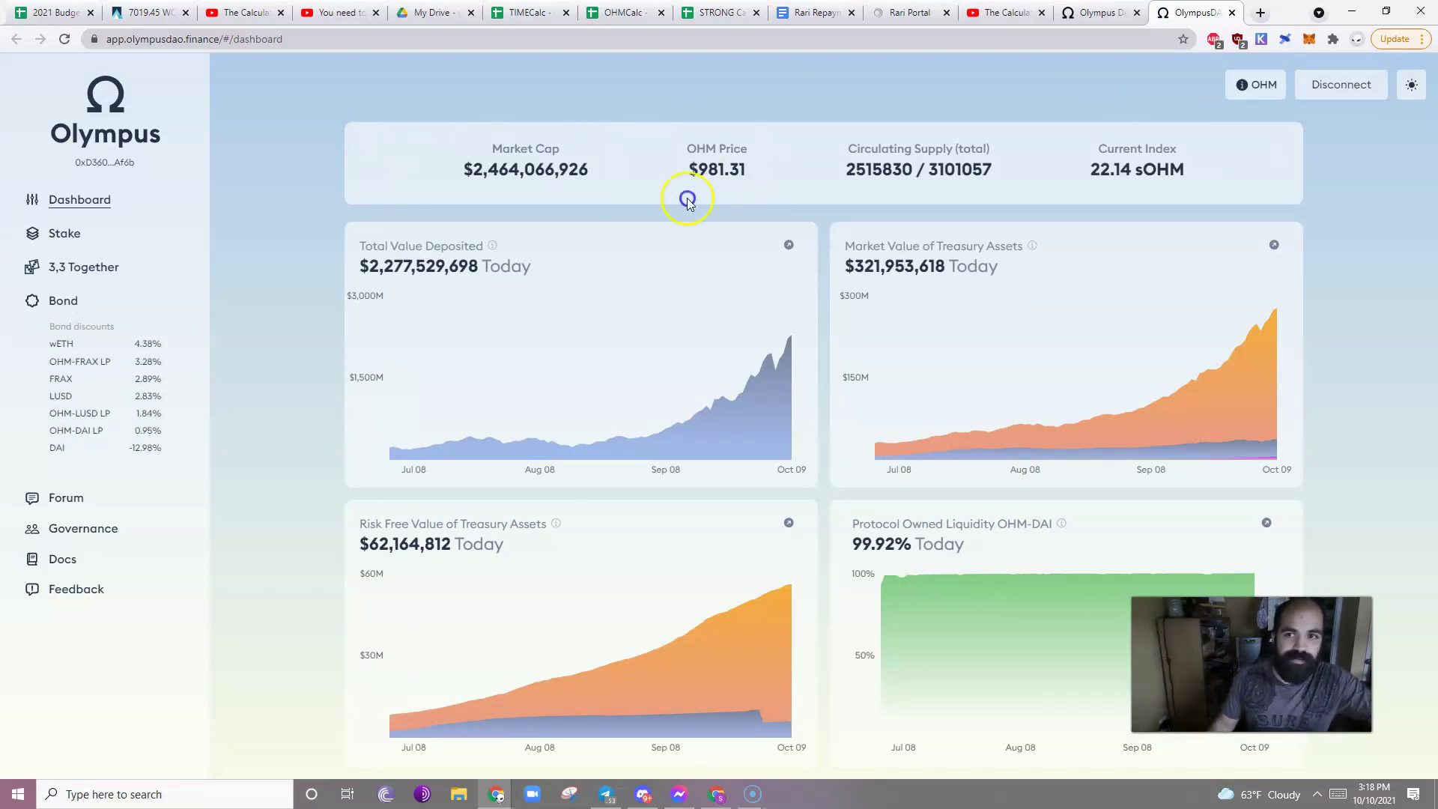
{"action": "left_click", "coordinate": [65, 234]}
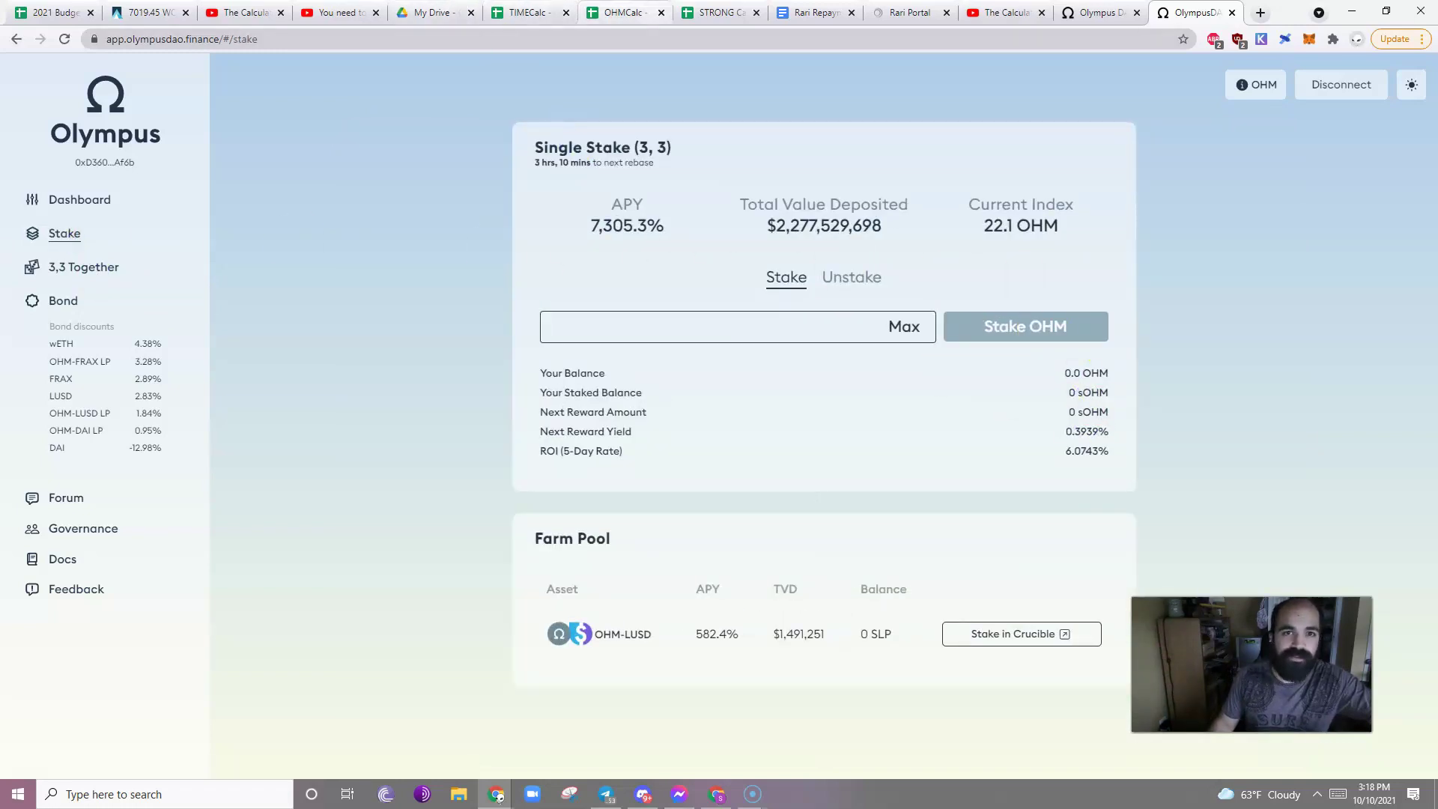
Back in the OHMCalc spreadsheet, update the Rebase Rate to the 0.3939% reward yield from the Olympus staking page.
{"action": "left_click", "coordinate": [644, 8]}
{"action": "left_click", "coordinate": [345, 304]}
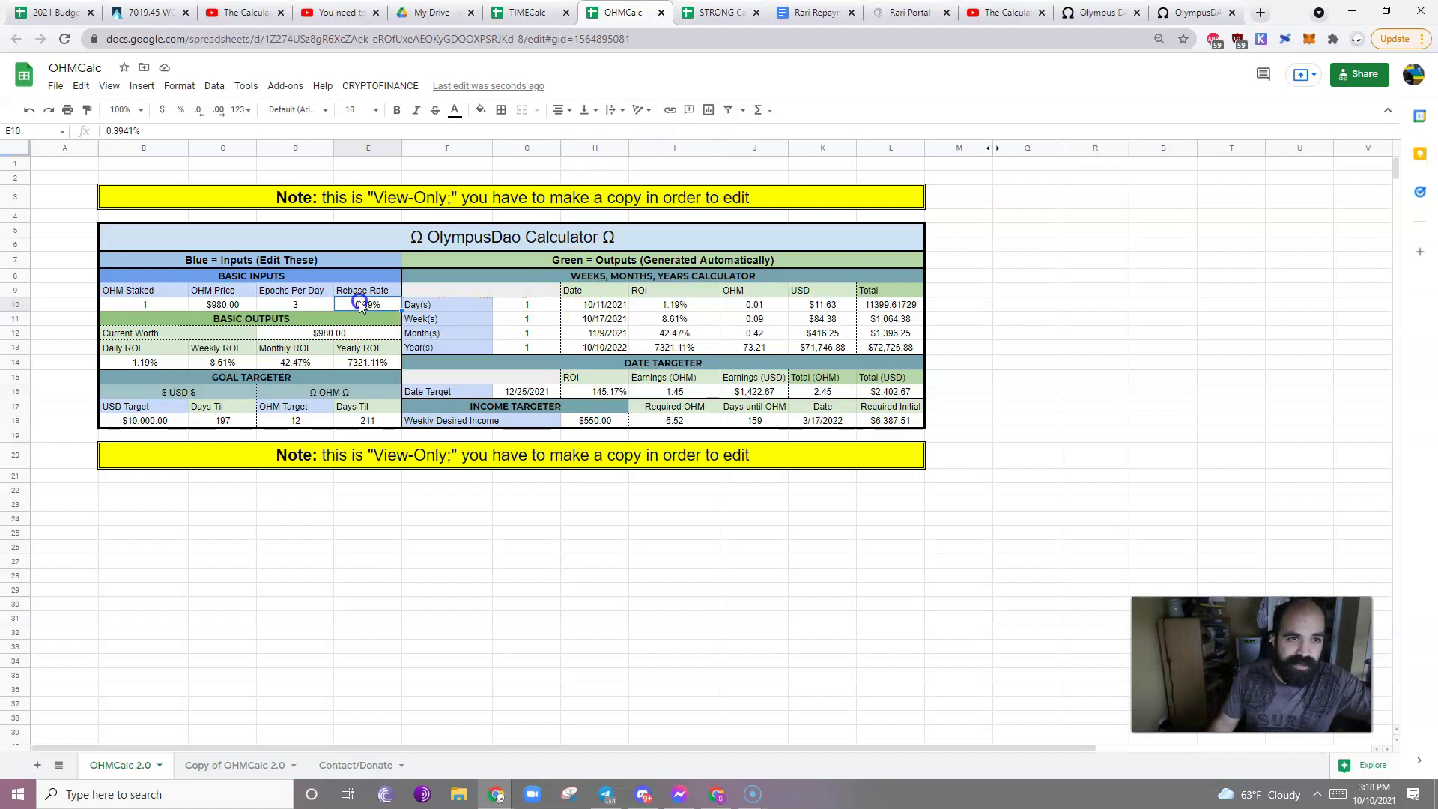
{"action": "left_click", "coordinate": [124, 131]}
{"action": "key", "text": "BackSpace"}
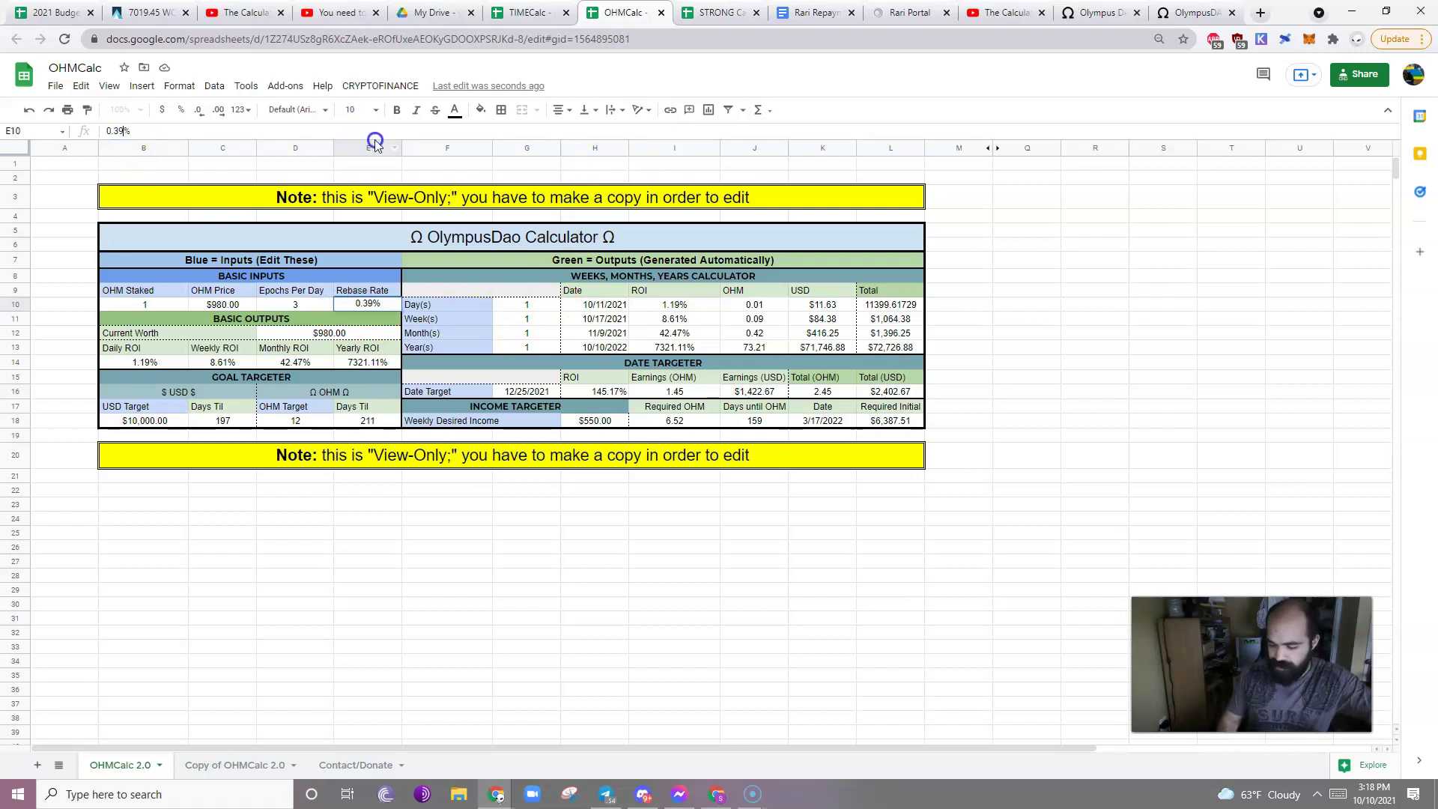
{"action": "key", "text": "Return"}
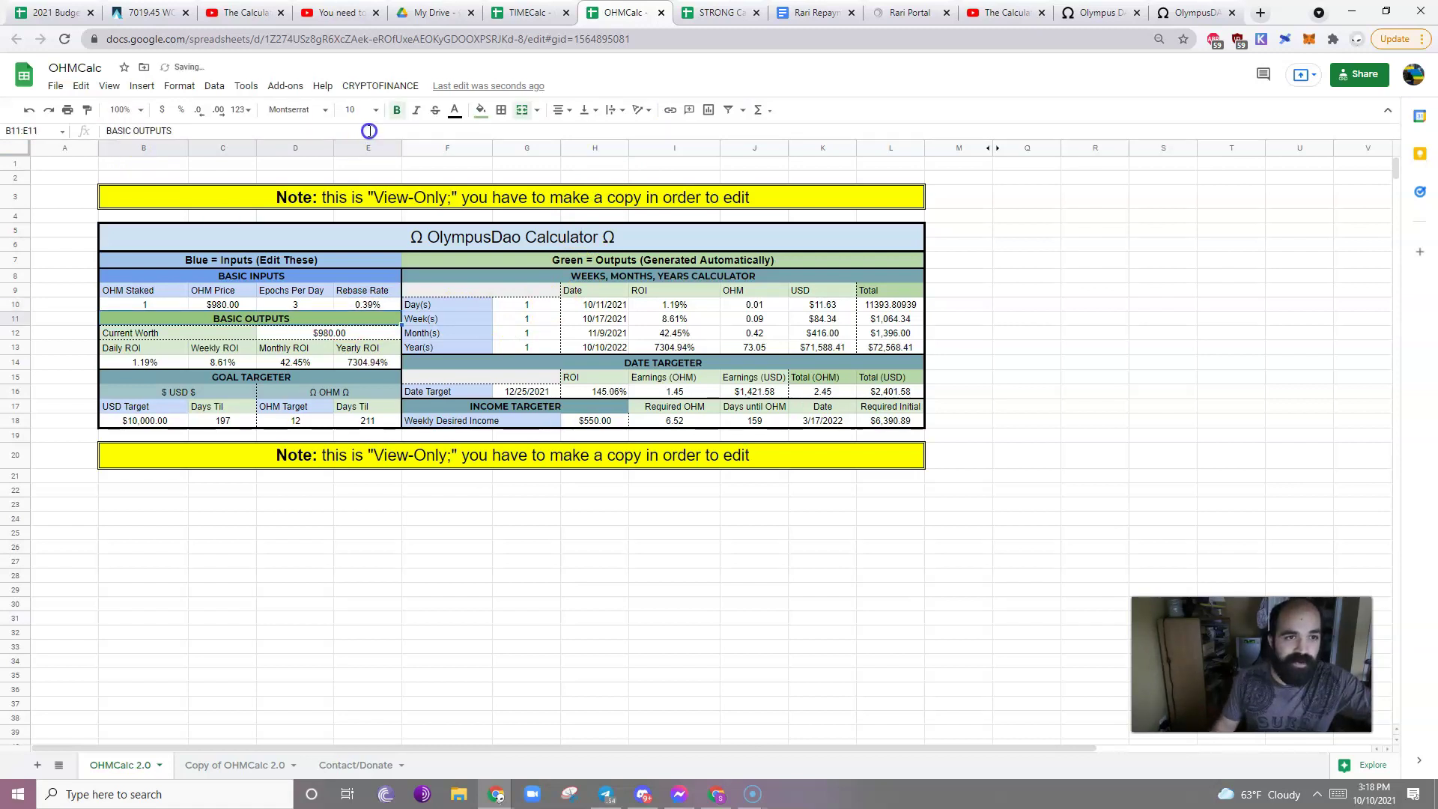
Set OHM Staked in the basic inputs to 2.
{"action": "left_click", "coordinate": [295, 305]}
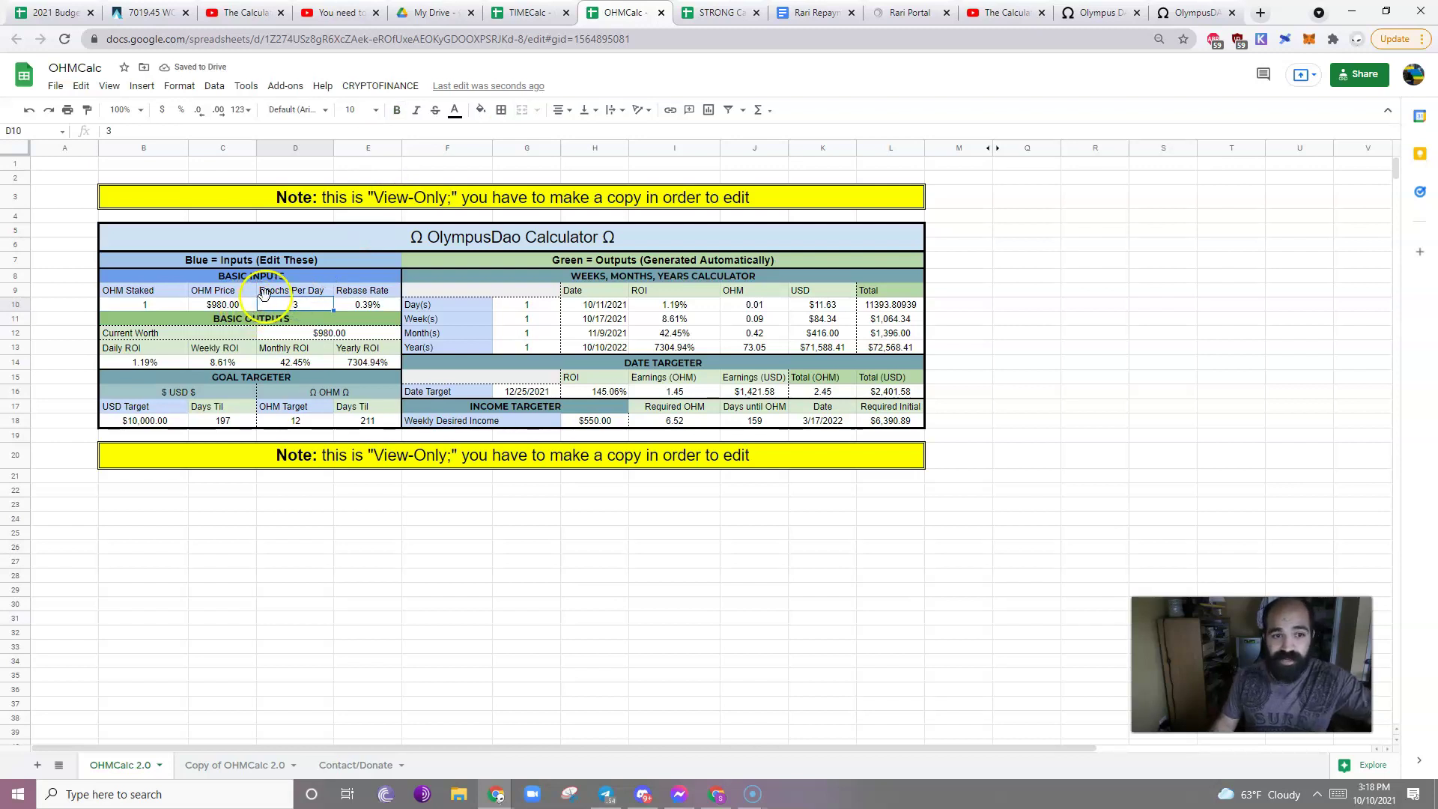
{"action": "left_click", "coordinate": [229, 306]}
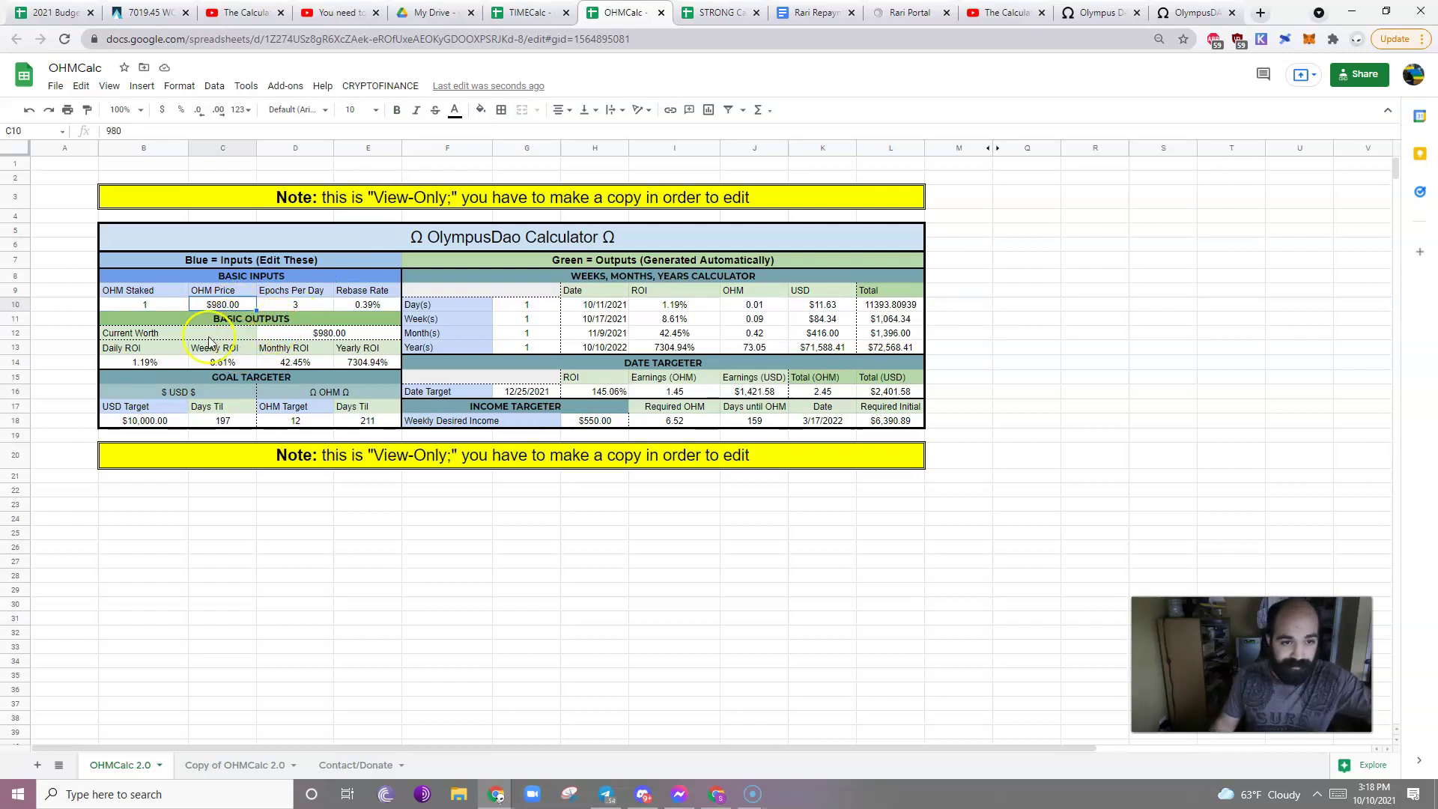
{"action": "left_click_drag", "start_coordinate": [133, 335], "coordinate": [337, 361]}
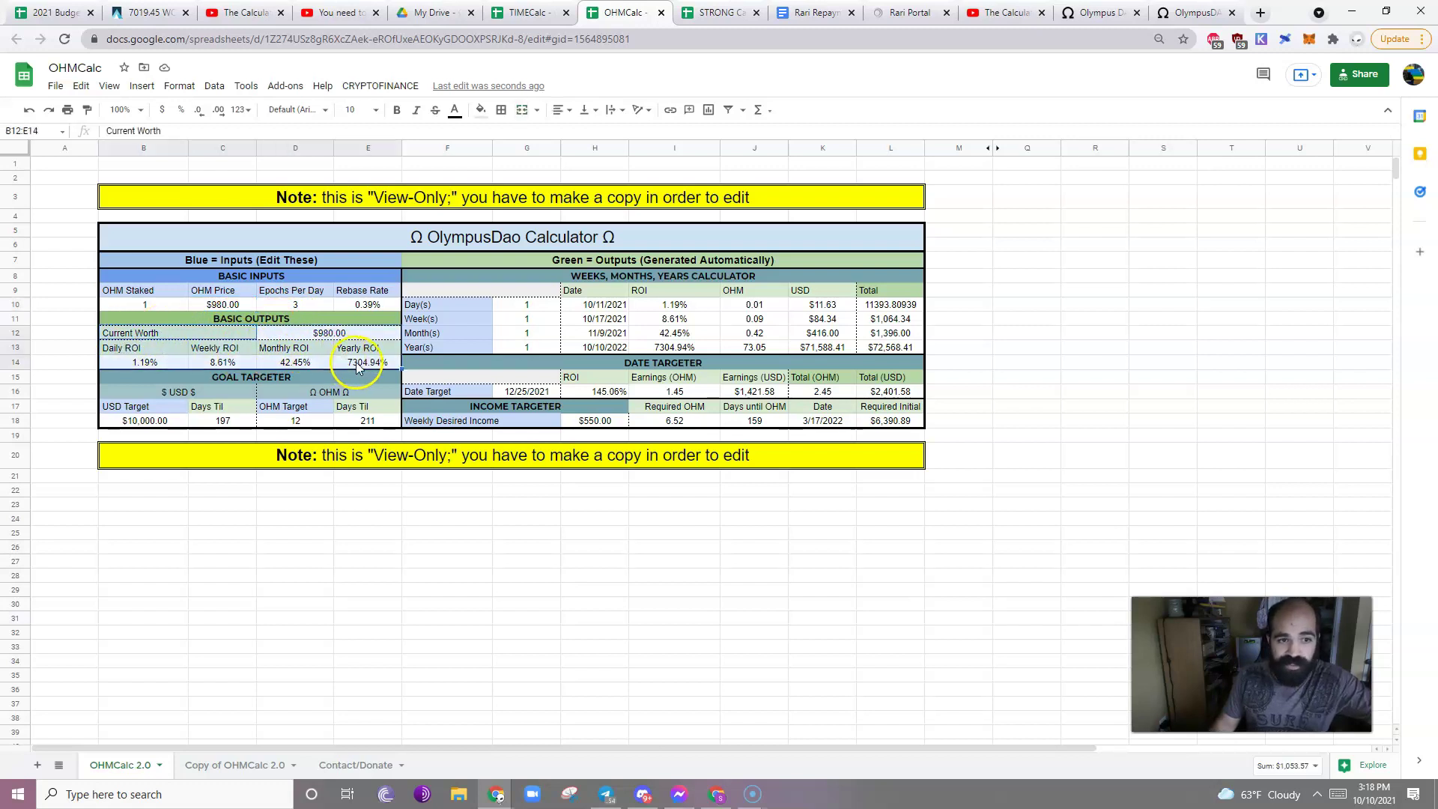
{"action": "left_click", "coordinate": [280, 338]}
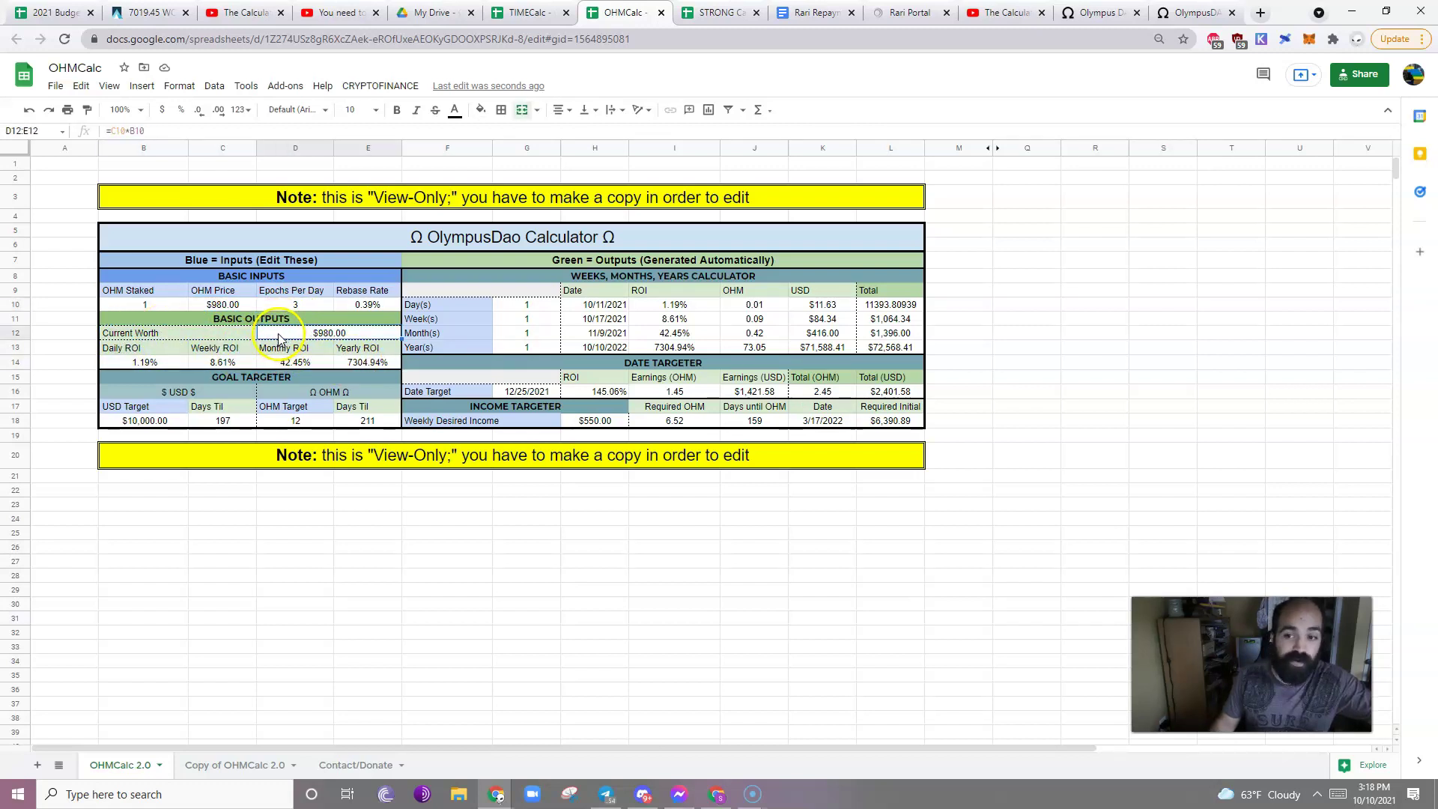
{"action": "left_click", "coordinate": [164, 305]}
{"action": "type", "text": "2"}
{"action": "key", "text": "Return"}
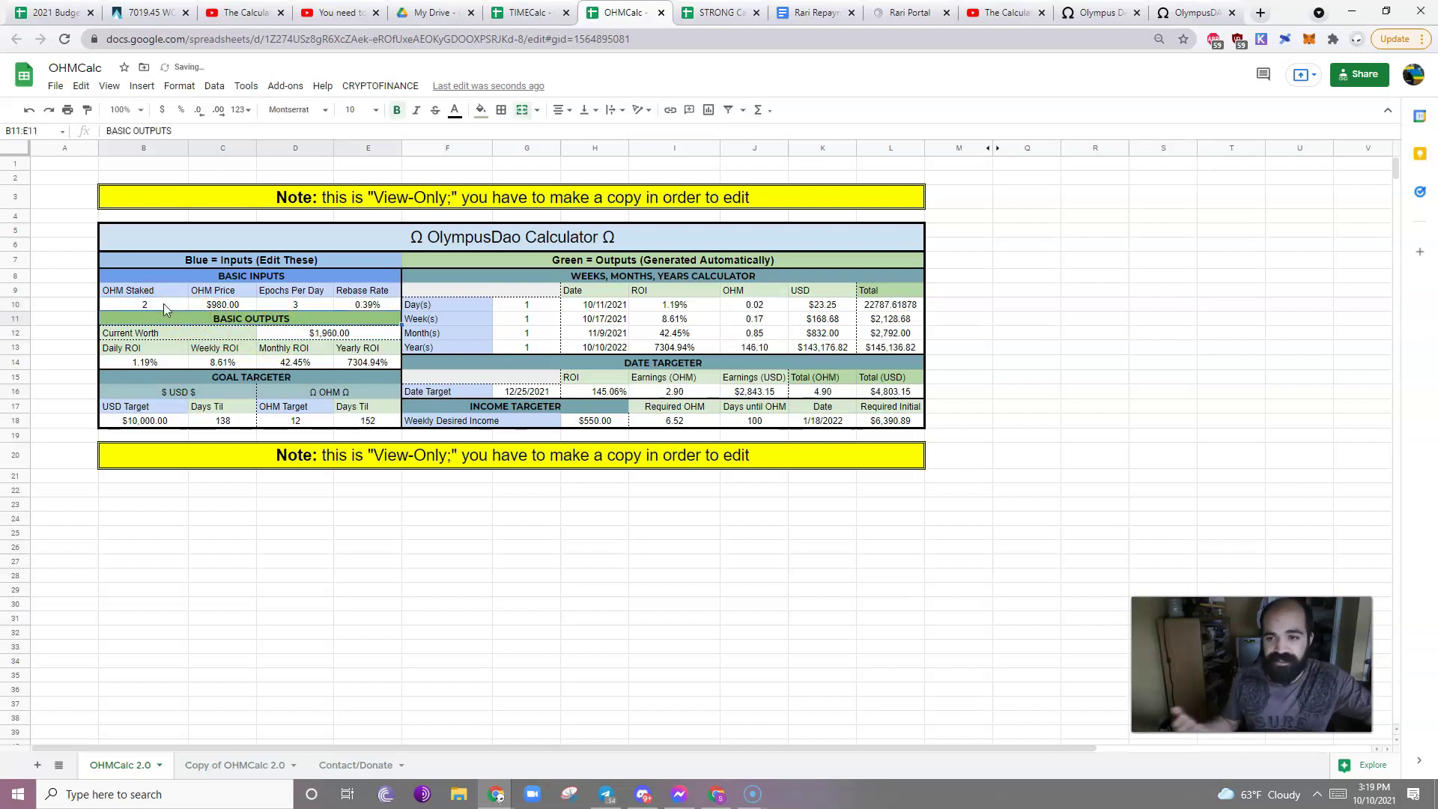
Examine the daily, weekly, monthly and yearly ROI outputs, plus the results in the Weeks, Months, Years Calculator.
{"action": "left_click", "coordinate": [156, 365]}
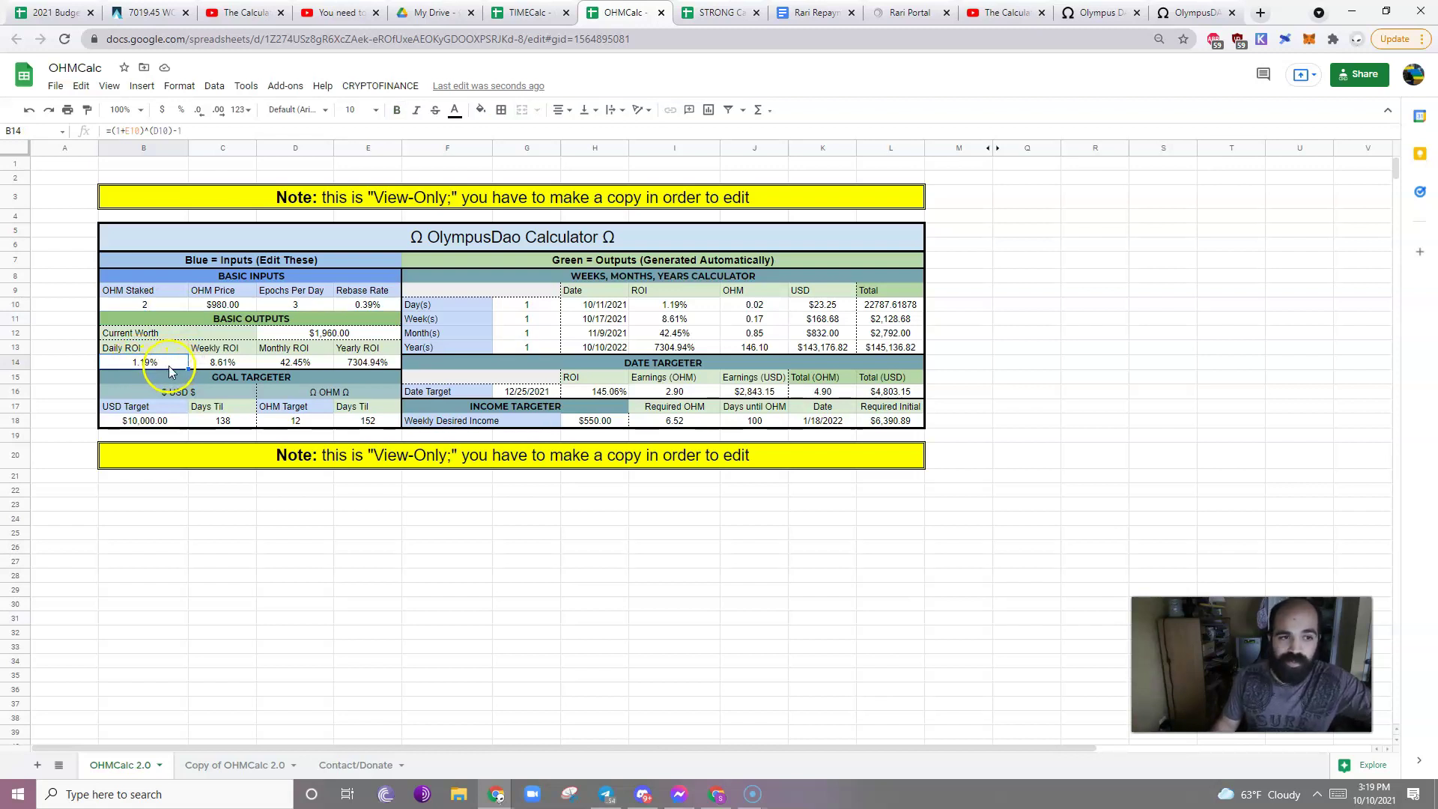
{"action": "left_click", "coordinate": [218, 365]}
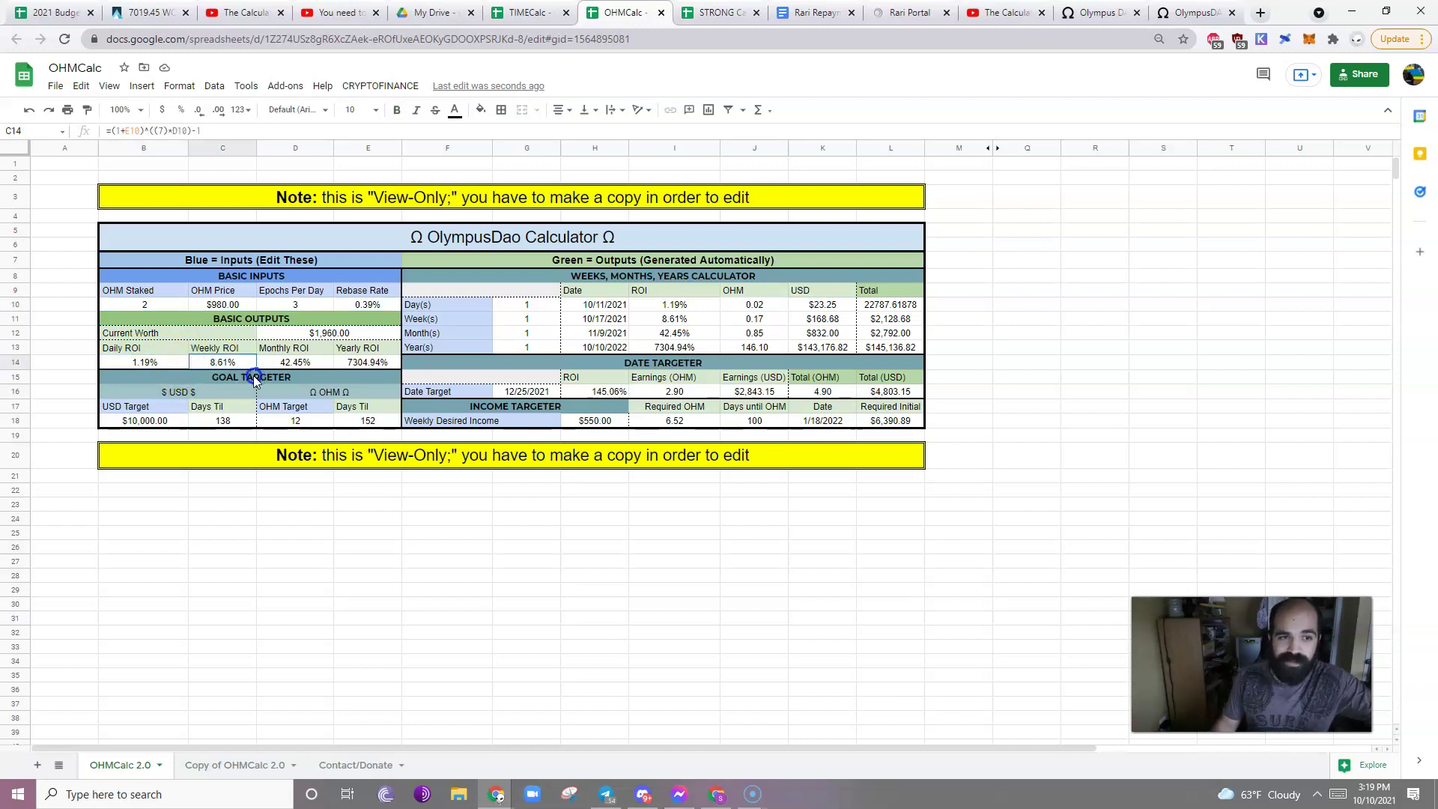
{"action": "left_click", "coordinate": [293, 365]}
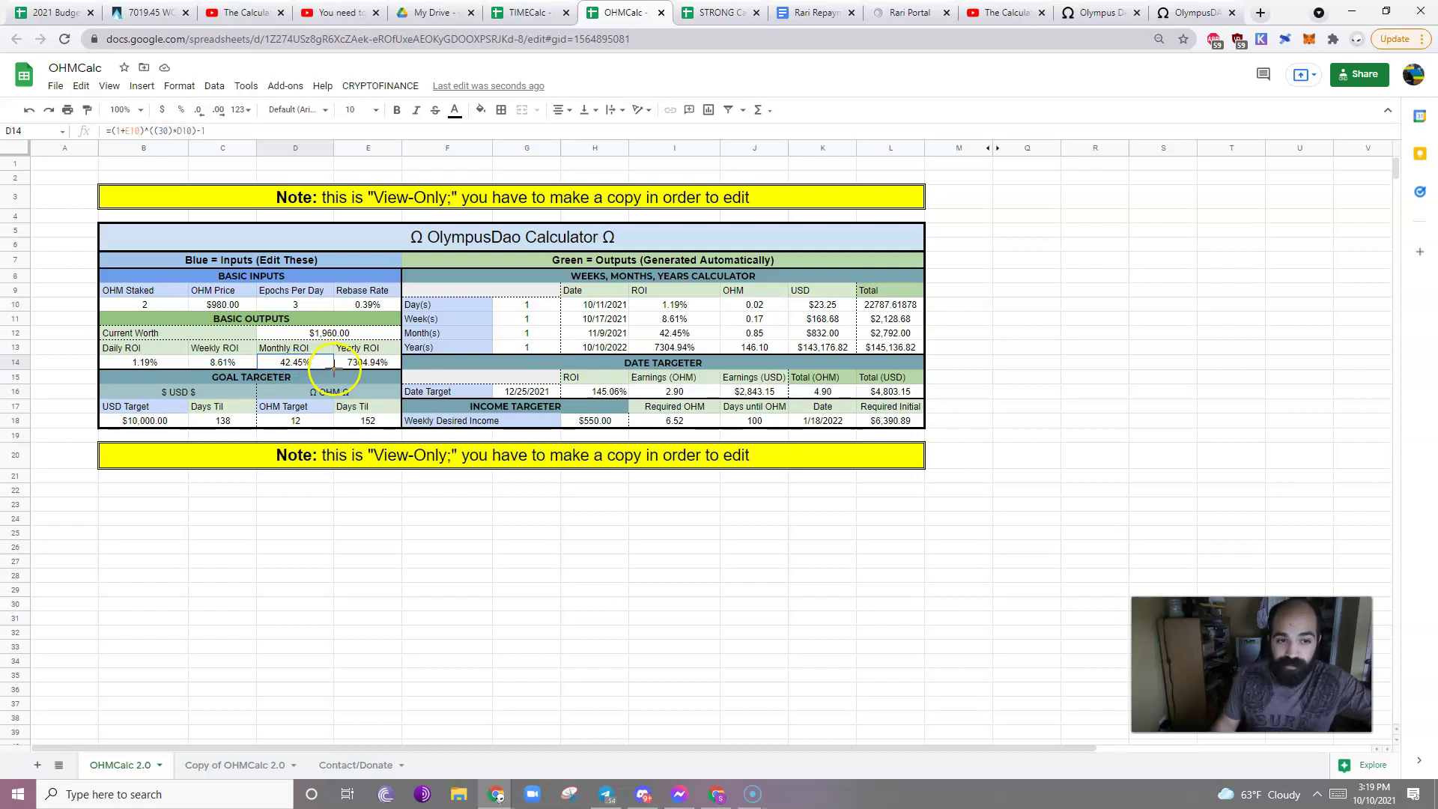
{"action": "left_click", "coordinate": [372, 363]}
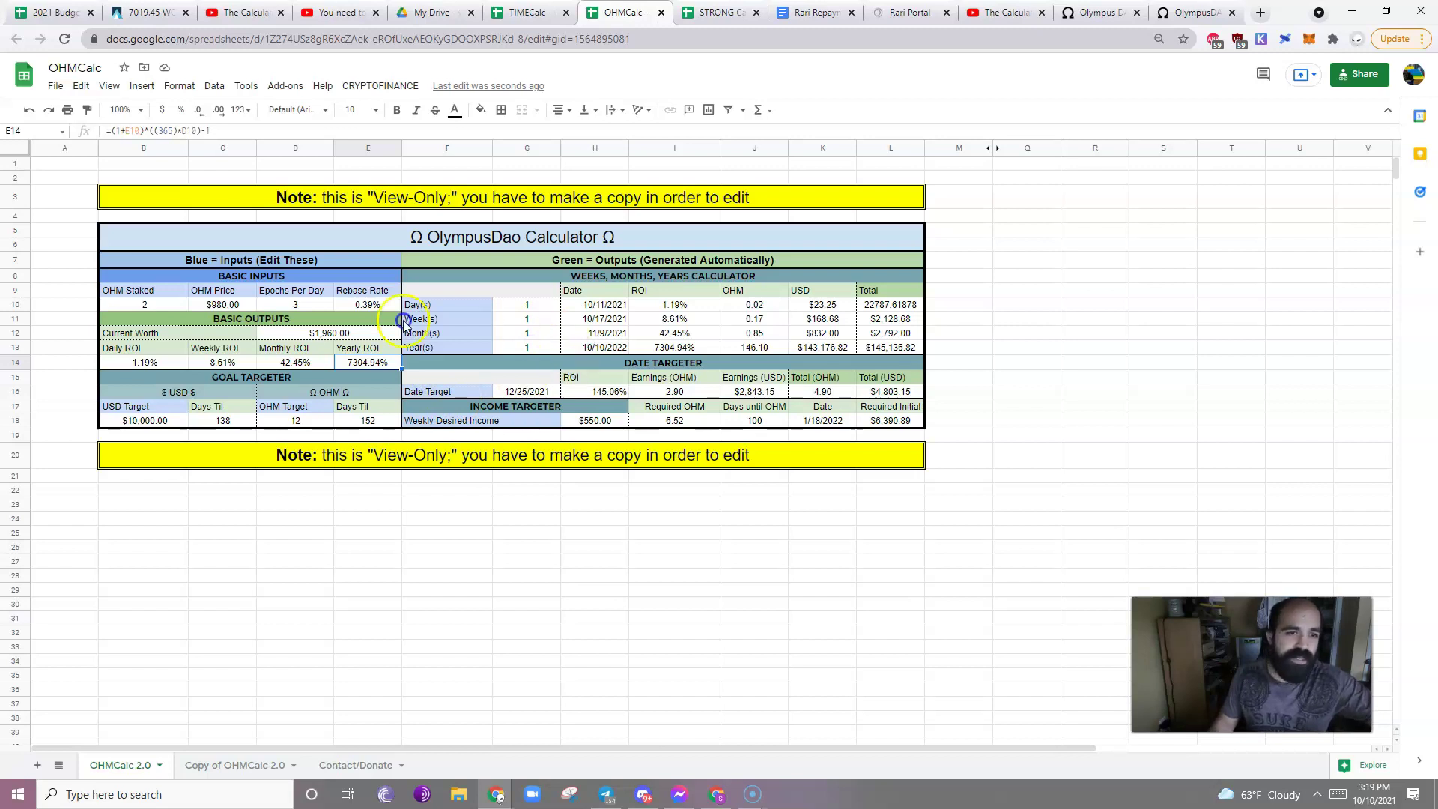
{"action": "left_click_drag", "start_coordinate": [146, 277], "coordinate": [320, 367]}
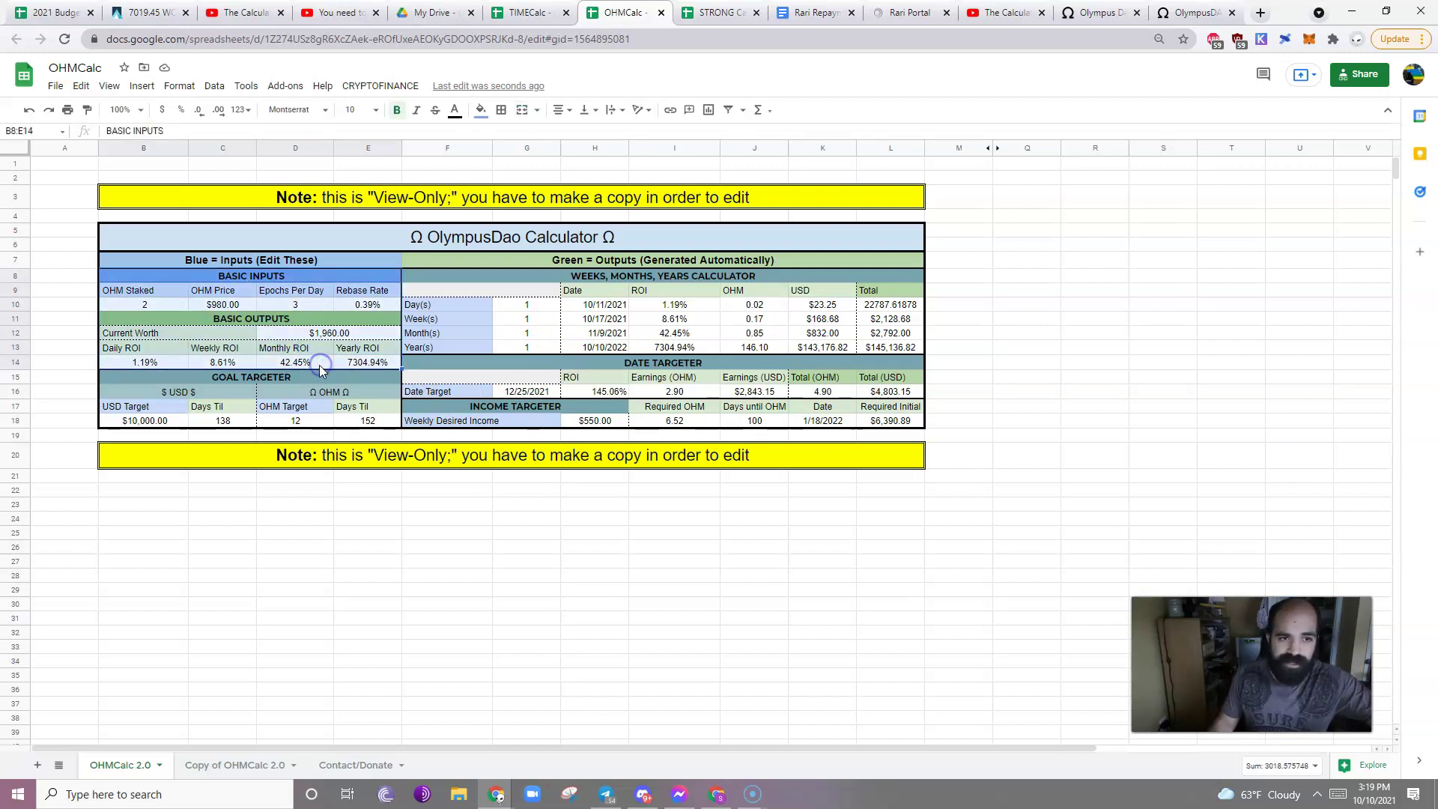
{"action": "left_click_drag", "start_coordinate": [251, 532], "coordinate": [260, 532]}
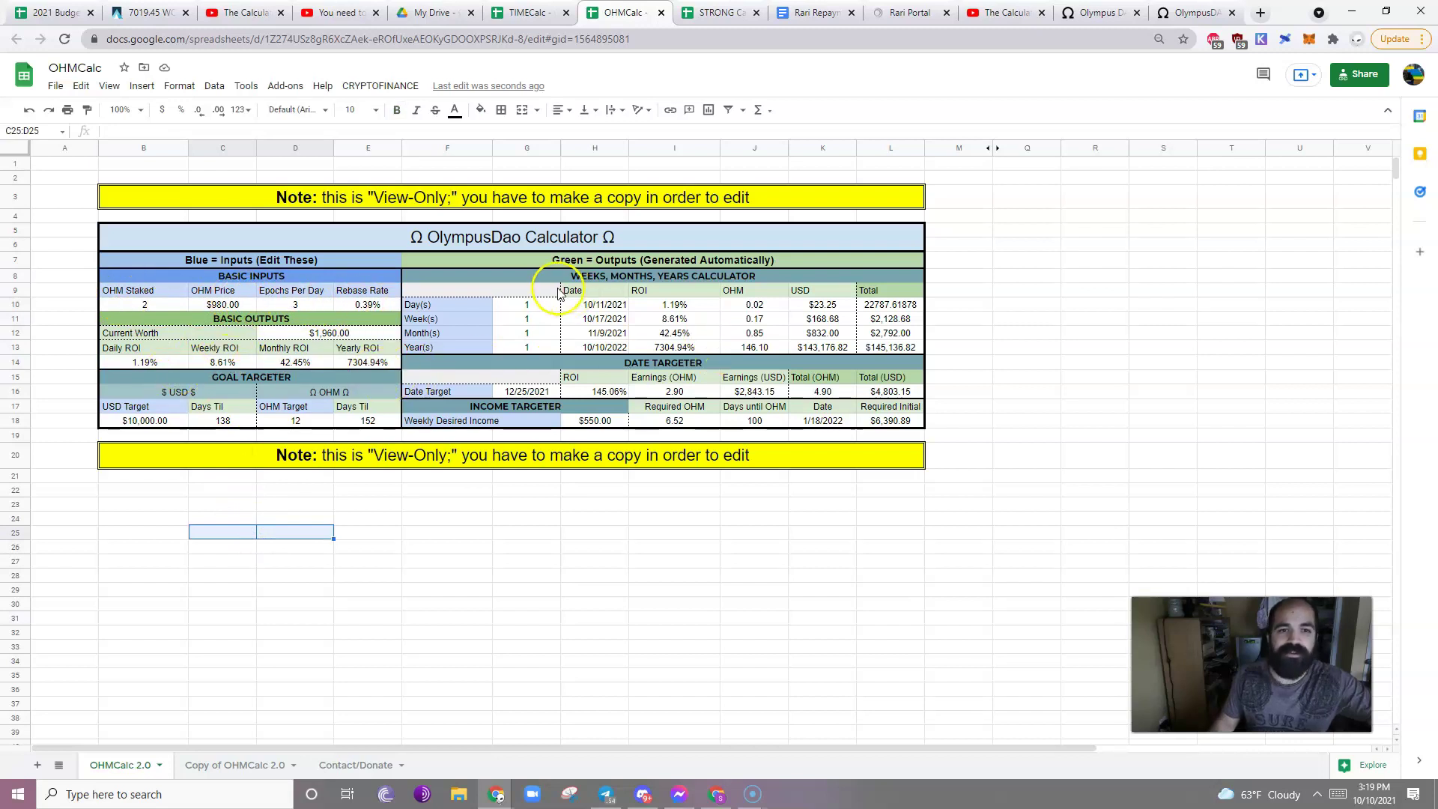
{"action": "left_click_drag", "start_coordinate": [594, 305], "coordinate": [804, 332]}
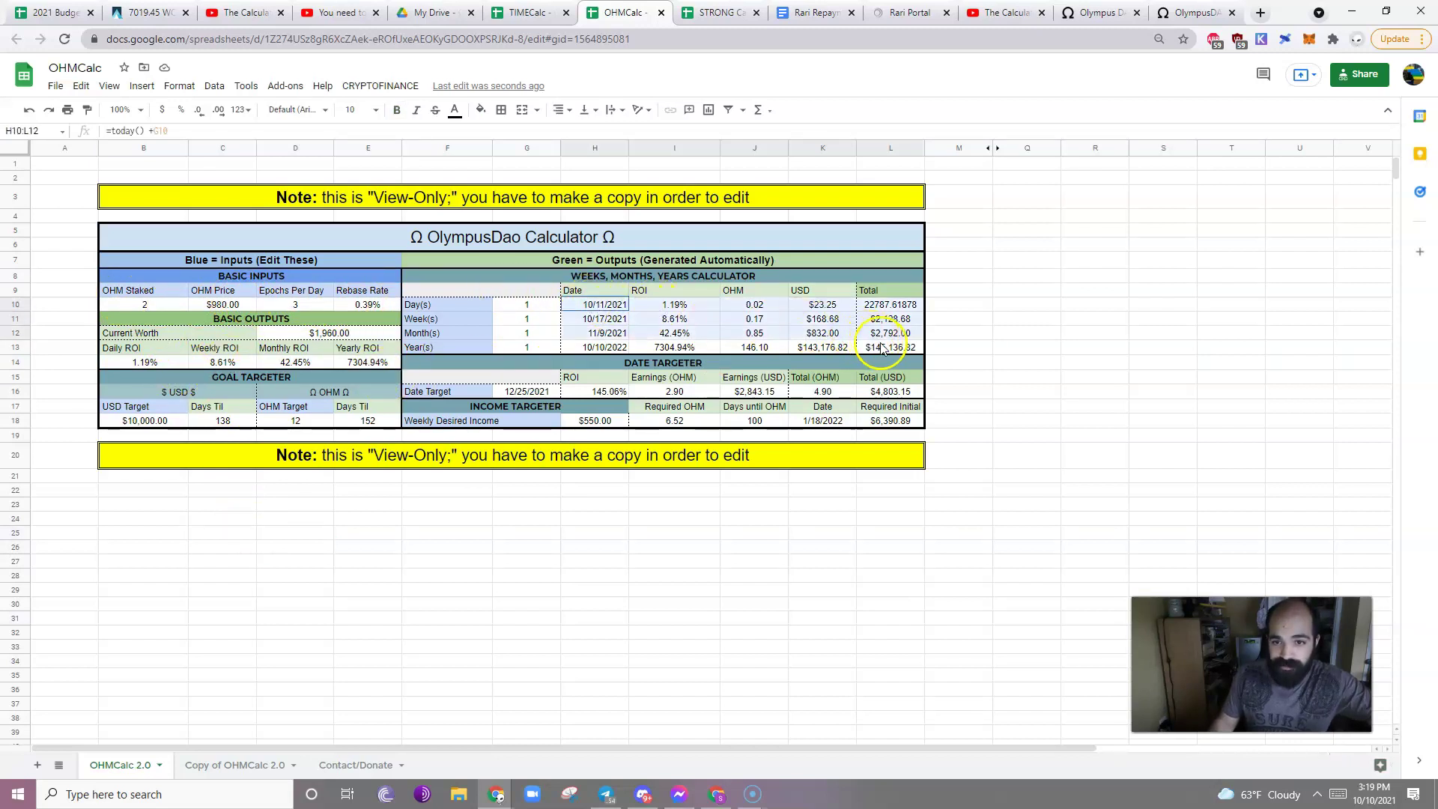
{"action": "left_click", "coordinate": [1004, 334]}
Set the Day(s) input of the Weeks, Months, Years Calculator to 15.
{"action": "left_click_drag", "start_coordinate": [491, 306], "coordinate": [528, 348]}
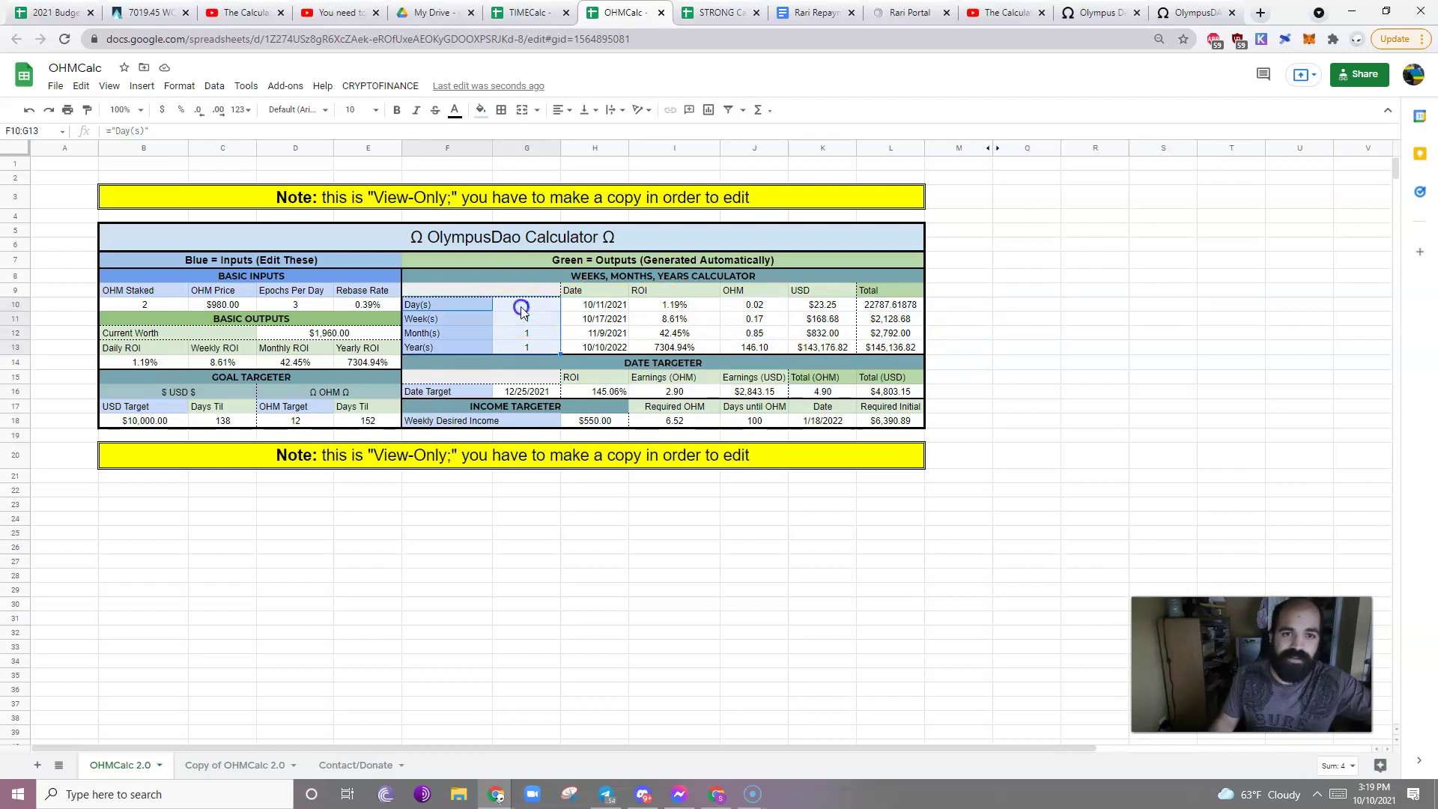
{"action": "left_click", "coordinate": [522, 309]}
{"action": "double_click", "coordinate": [522, 307]}
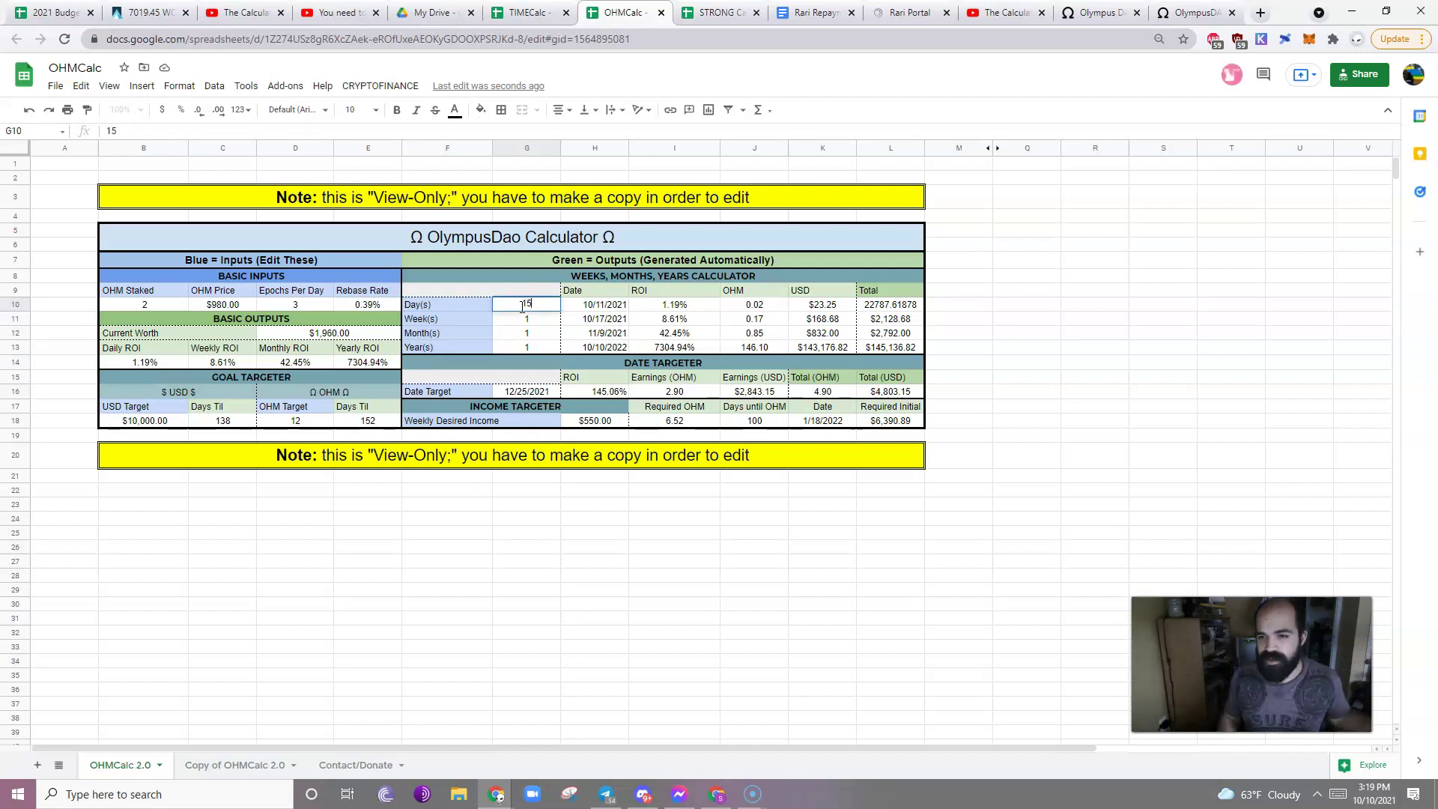
{"action": "key", "text": "Return"}
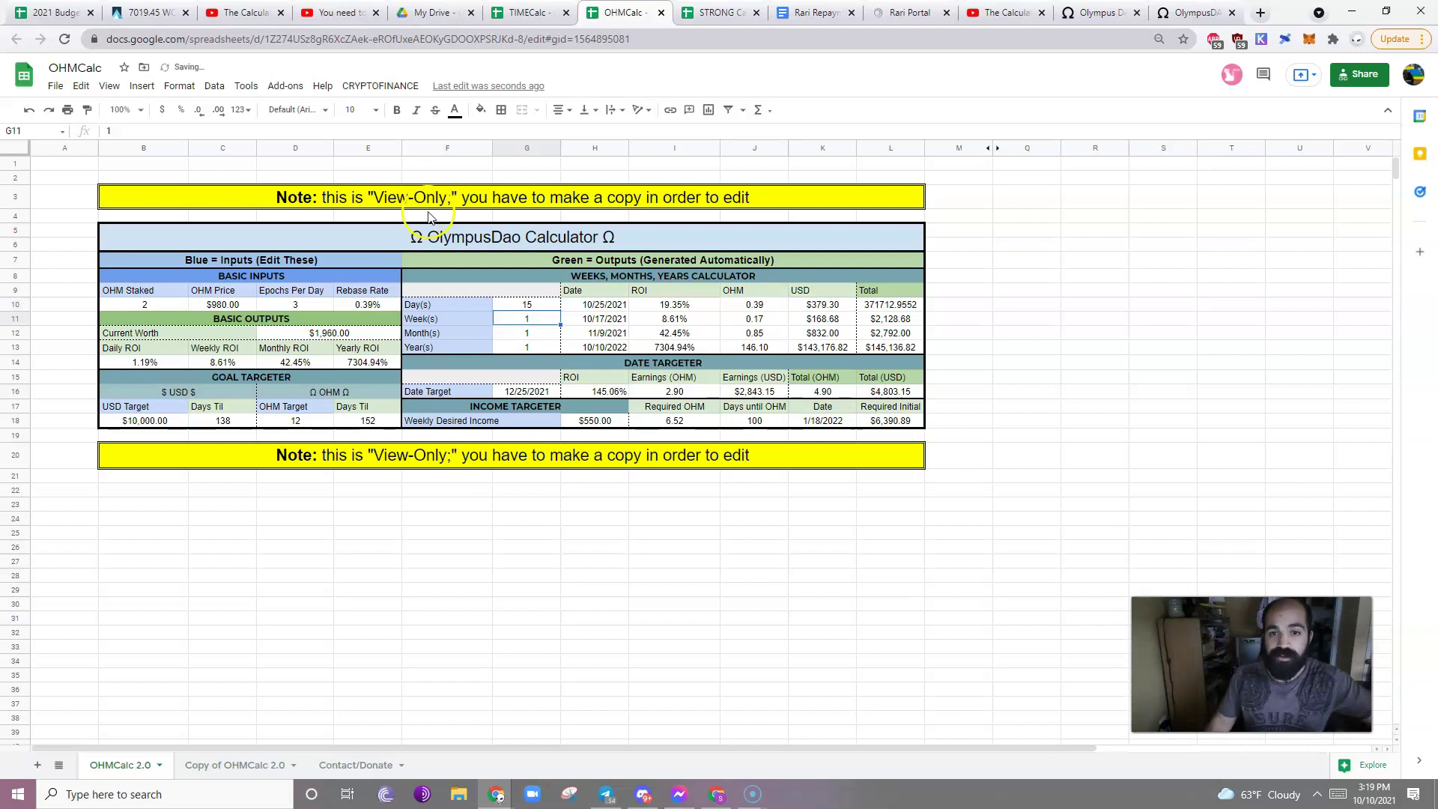
Examine the OHM, USD and Total outputs of the Day(s) row and the OHM price they depend on.
{"action": "left_click", "coordinate": [831, 307]}
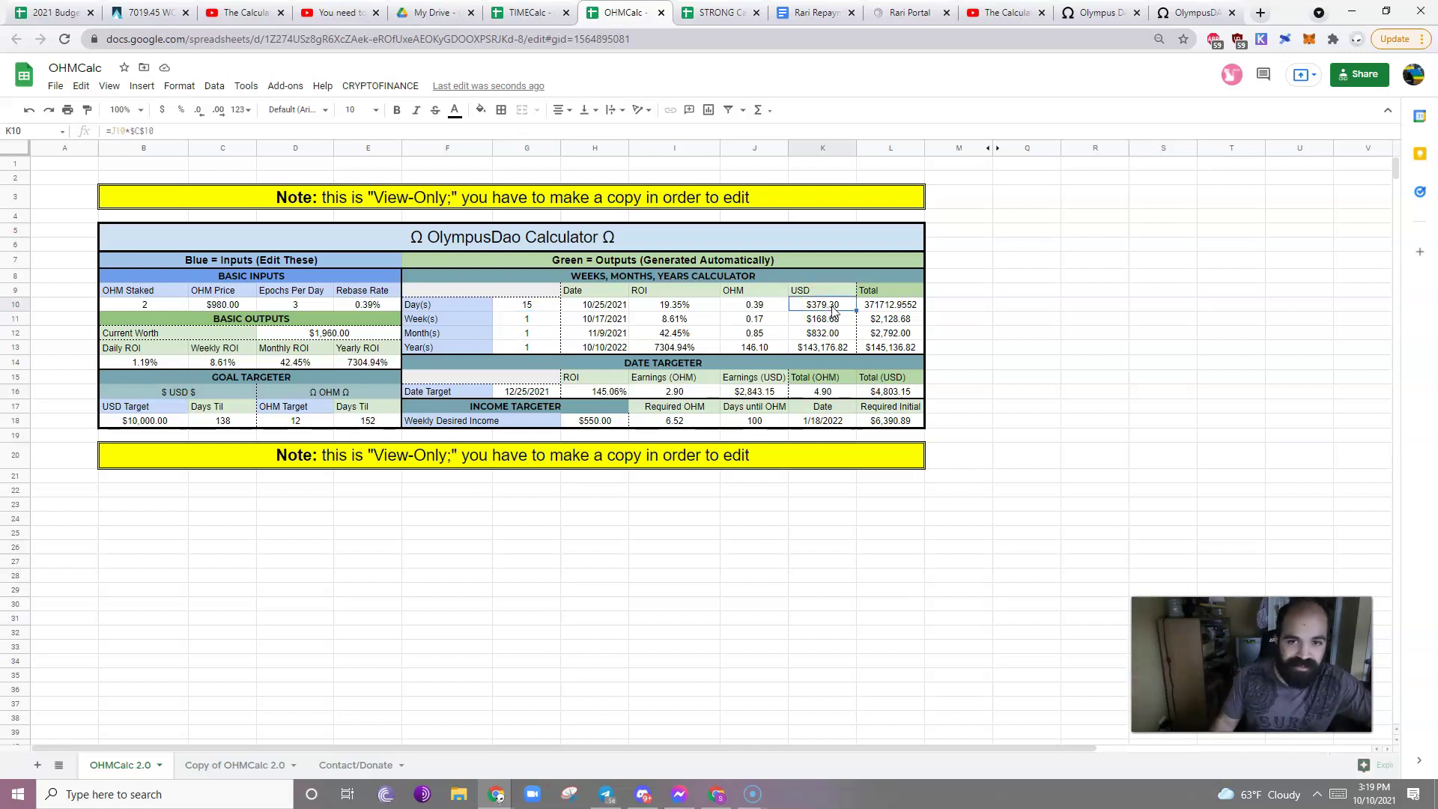
{"action": "left_click", "coordinate": [232, 305]}
{"action": "left_click", "coordinate": [822, 303]}
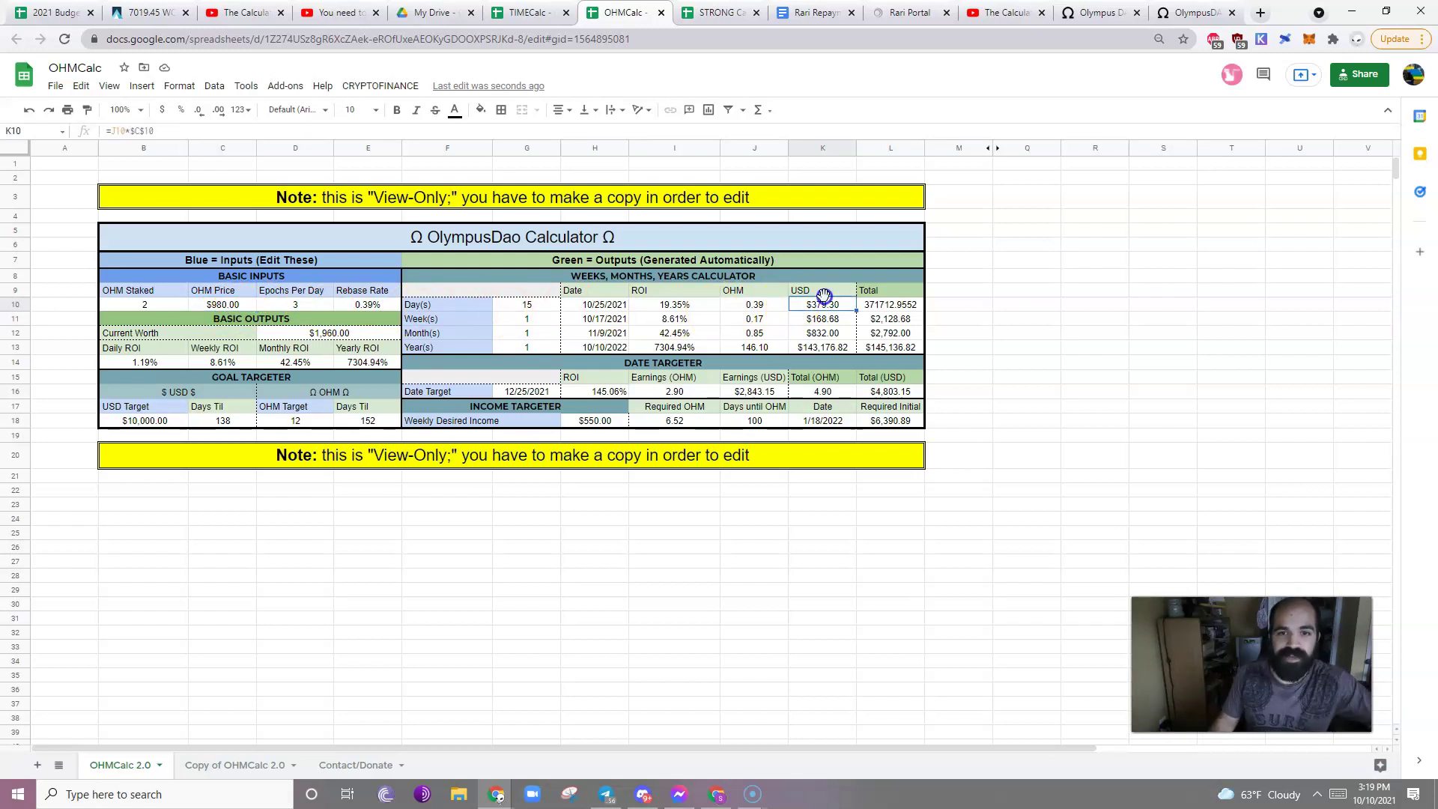
{"action": "left_click", "coordinate": [773, 310]}
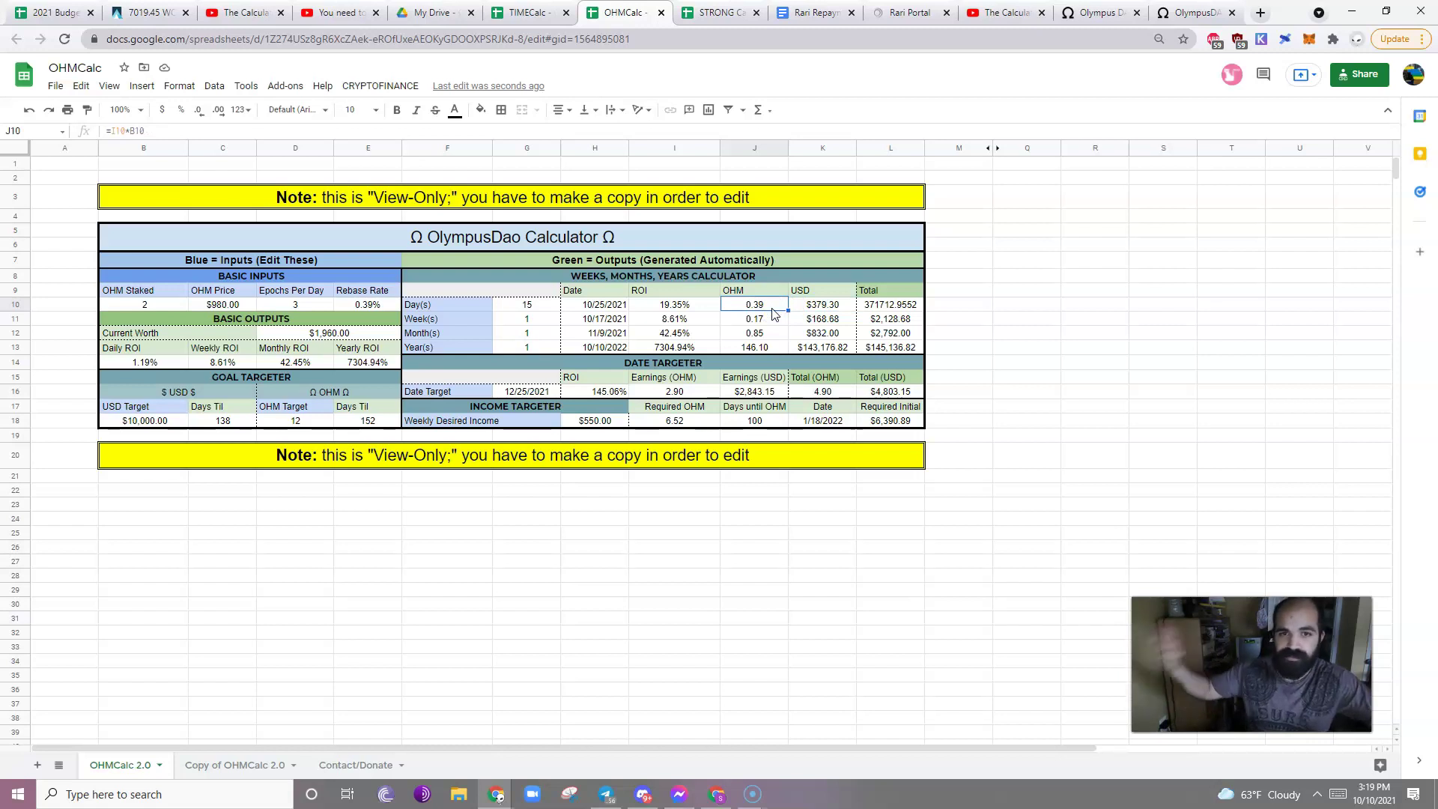
{"action": "key", "text": "Right"}
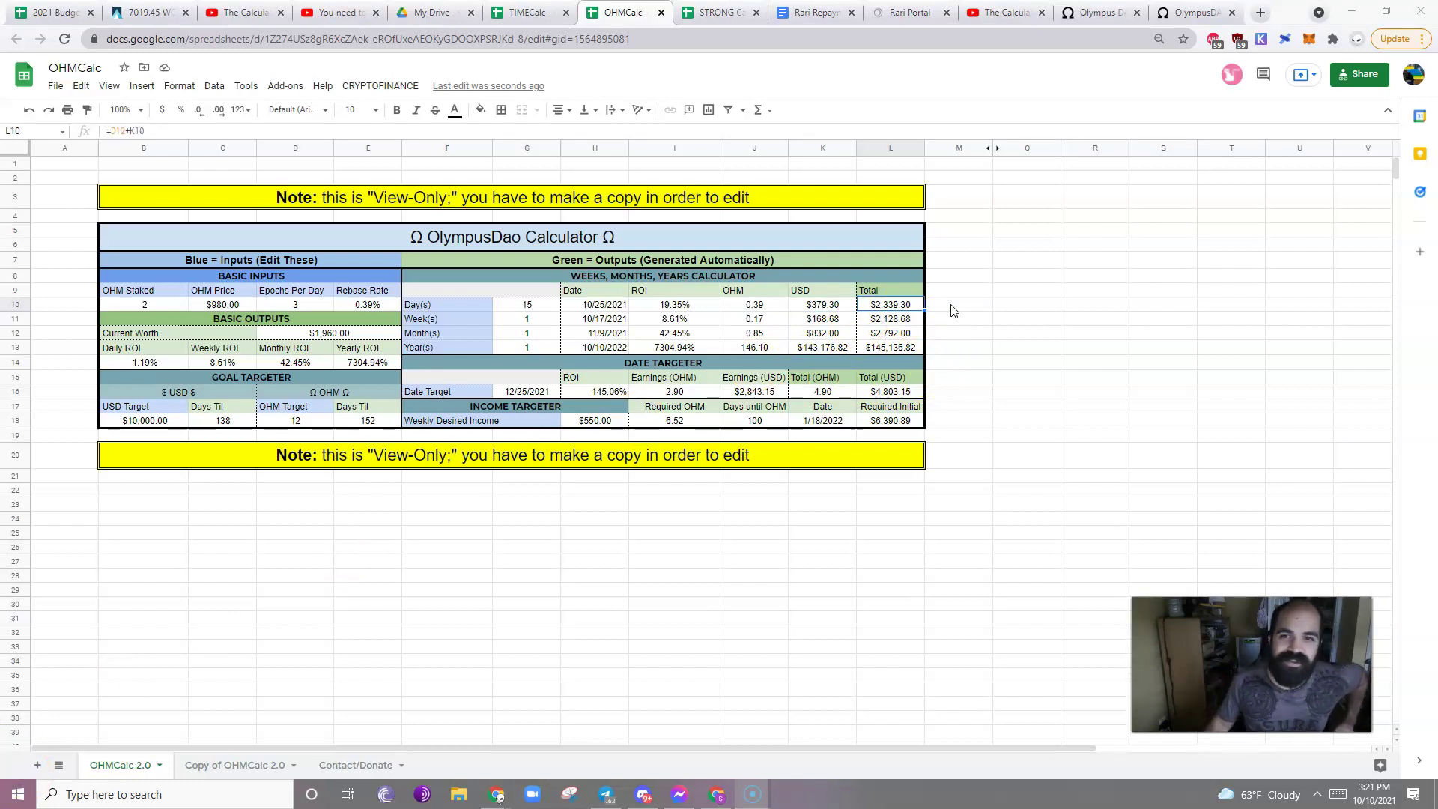
{"action": "left_click", "coordinate": [954, 310]}
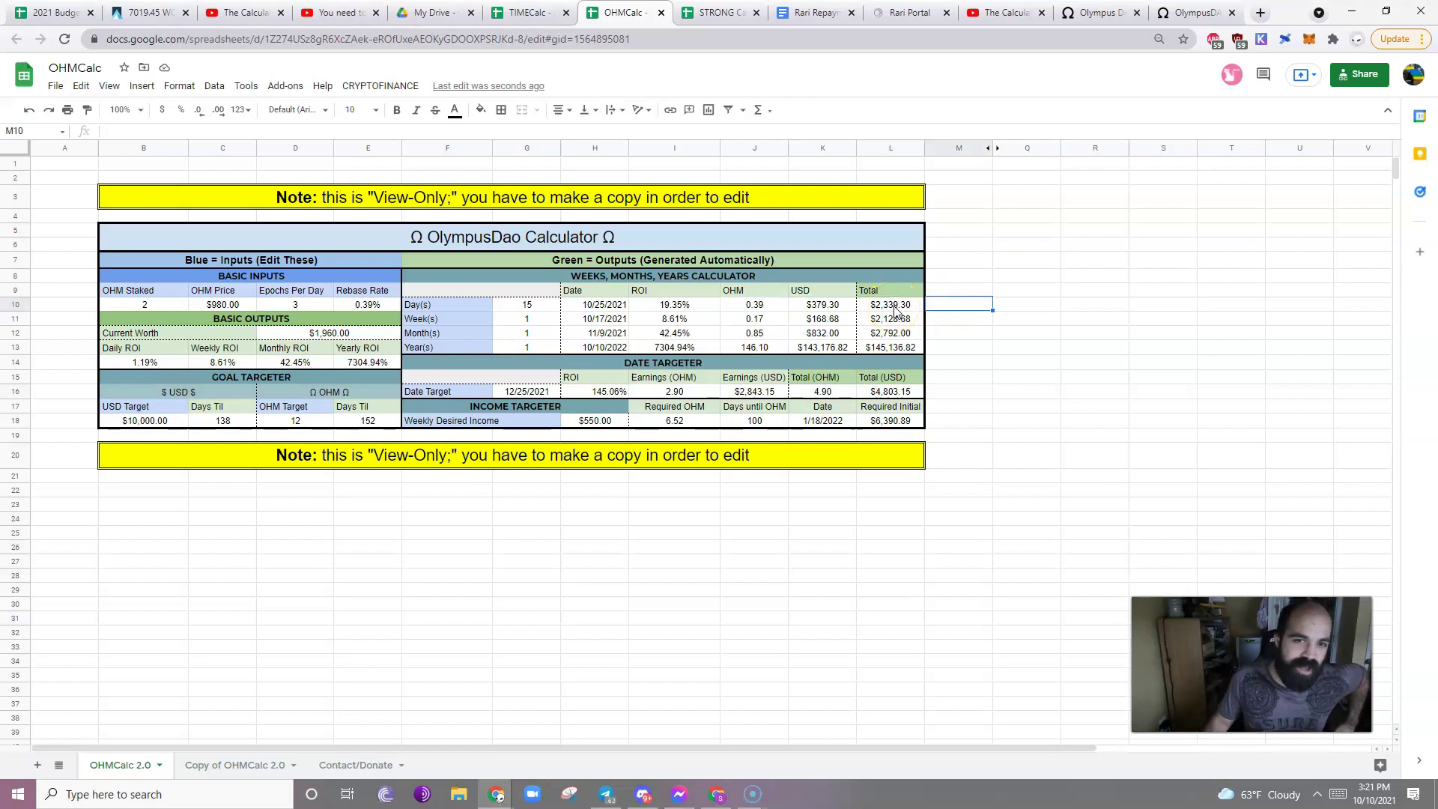
Set the Week(s) input of the Weeks, Months, Years Calculator to 26 and check that row's USD and Total outputs.
{"action": "left_click", "coordinate": [528, 321]}
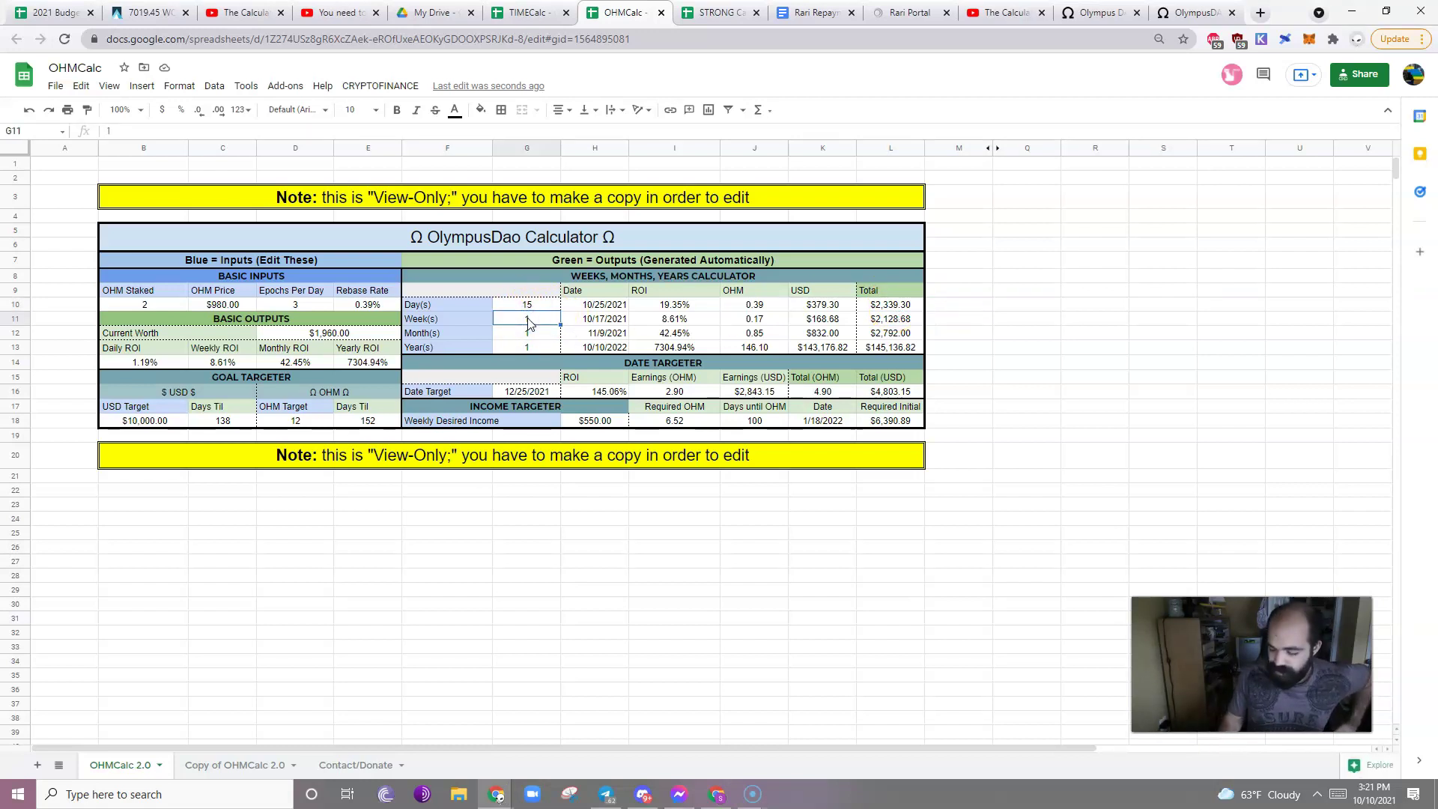
{"action": "type", "text": "26"}
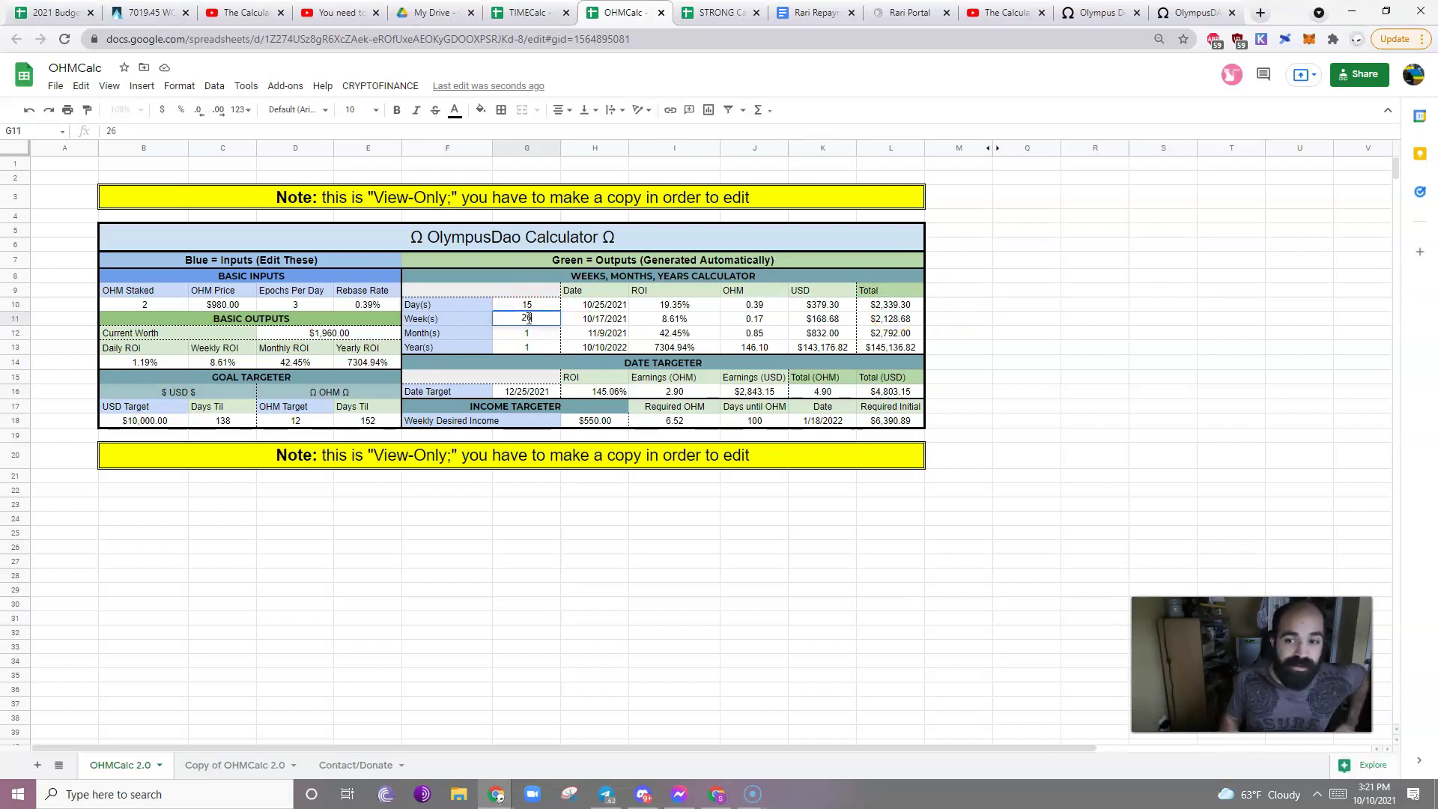
{"action": "key", "text": "Tab"}
{"action": "key", "text": "Tab"}
{"action": "key", "text": "Tab"}
{"action": "key", "text": "Tab"}
{"action": "key", "text": "Tab"}
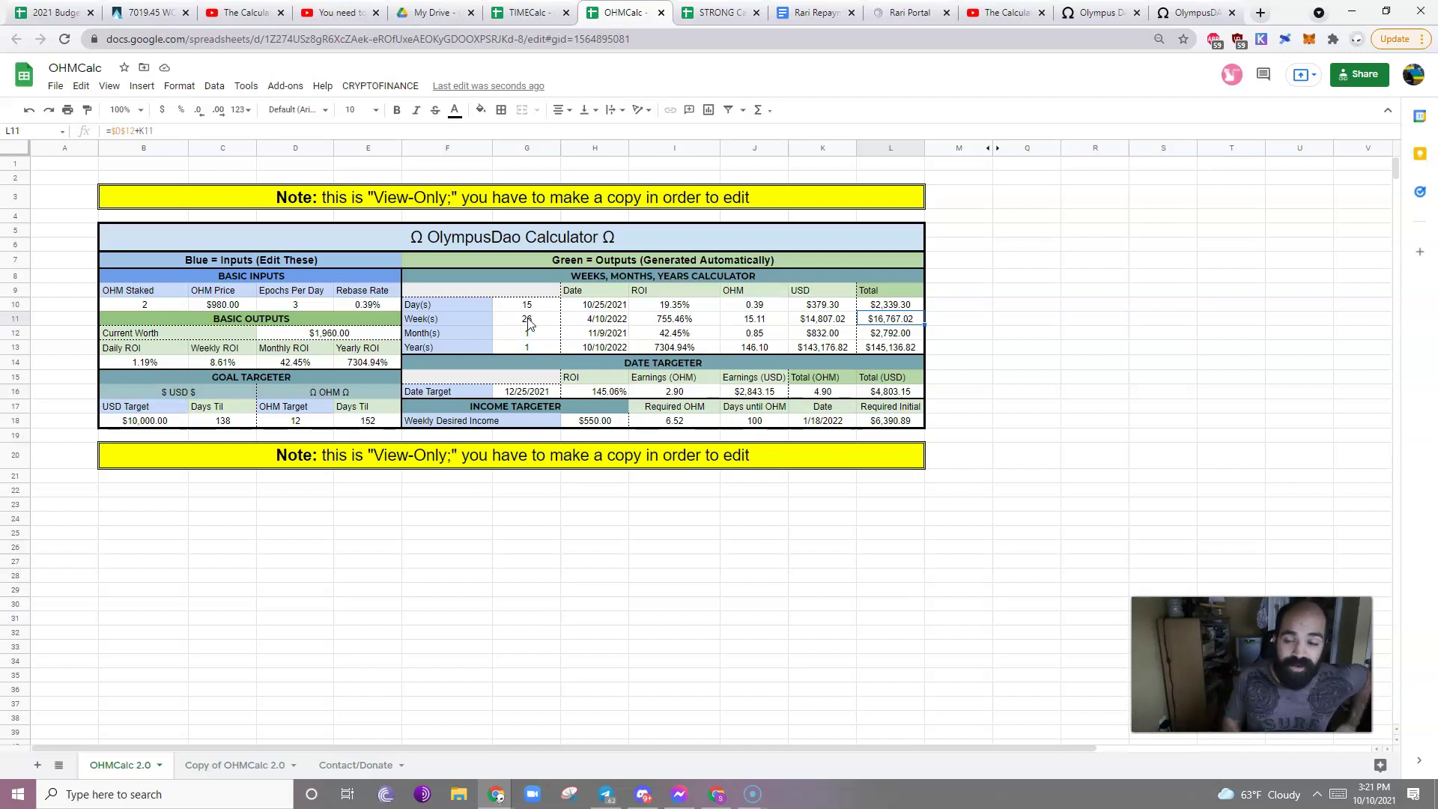
{"action": "key", "text": "Left"}
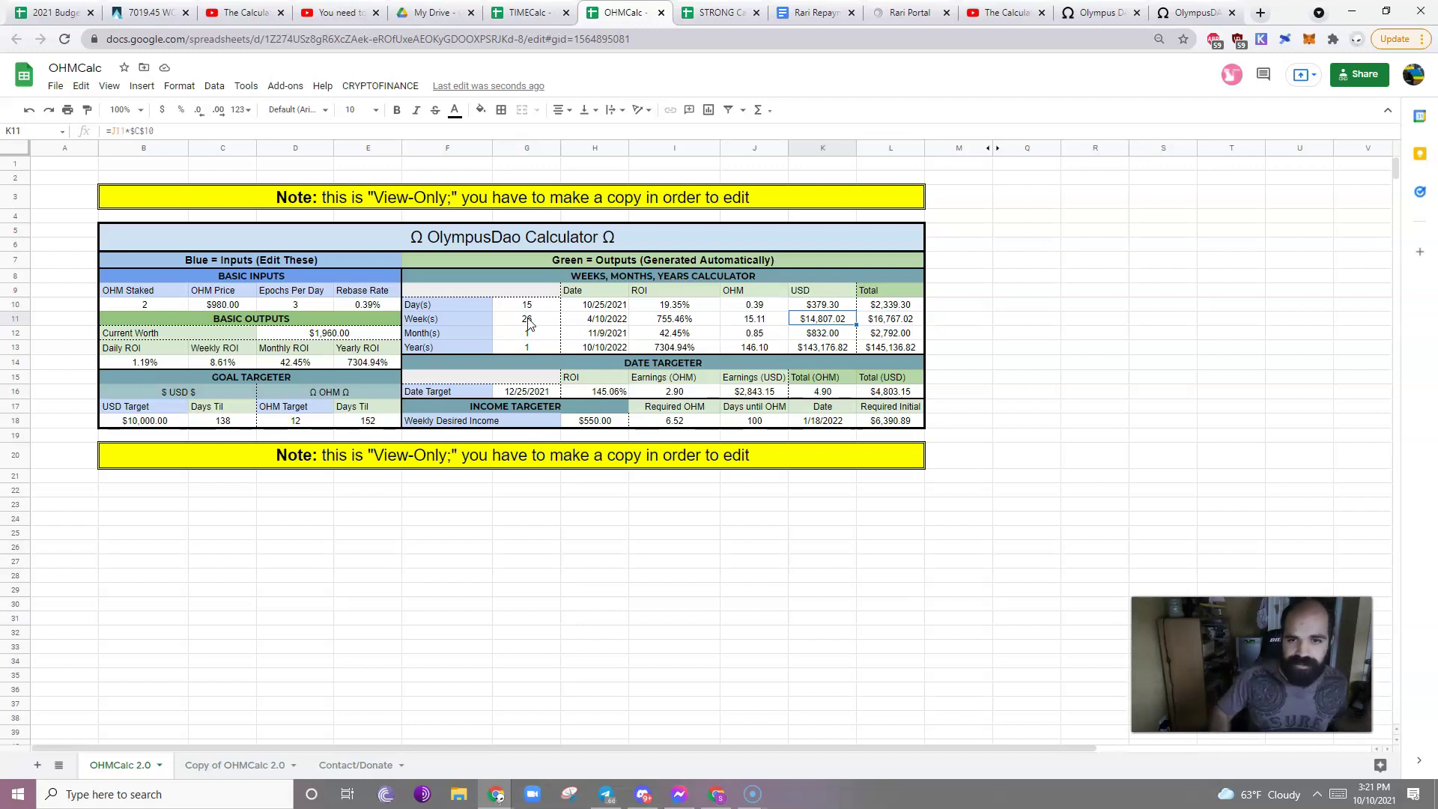
Set both the Day(s) and Week(s) inputs of the Weeks, Months, Years Calculator back to 1.
{"action": "key", "text": "Down"}
{"action": "key", "text": "Left"}
{"action": "key", "text": "Left"}
{"action": "key", "text": "Left"}
{"action": "key", "text": "Left"}
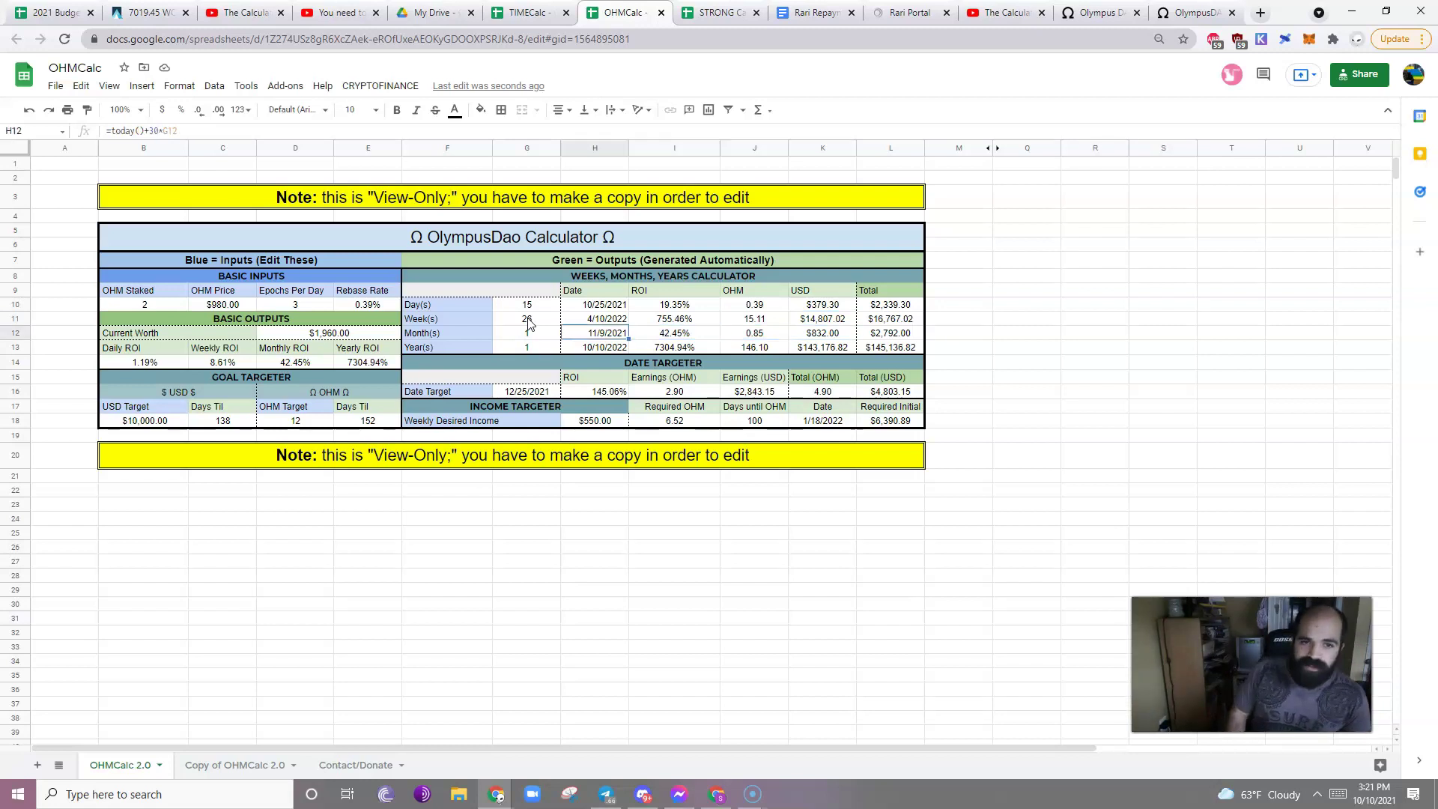
{"action": "key", "text": "Up"}
{"action": "key", "text": "Up"}
{"action": "type", "text": "1"}
{"action": "key", "text": "Return"}
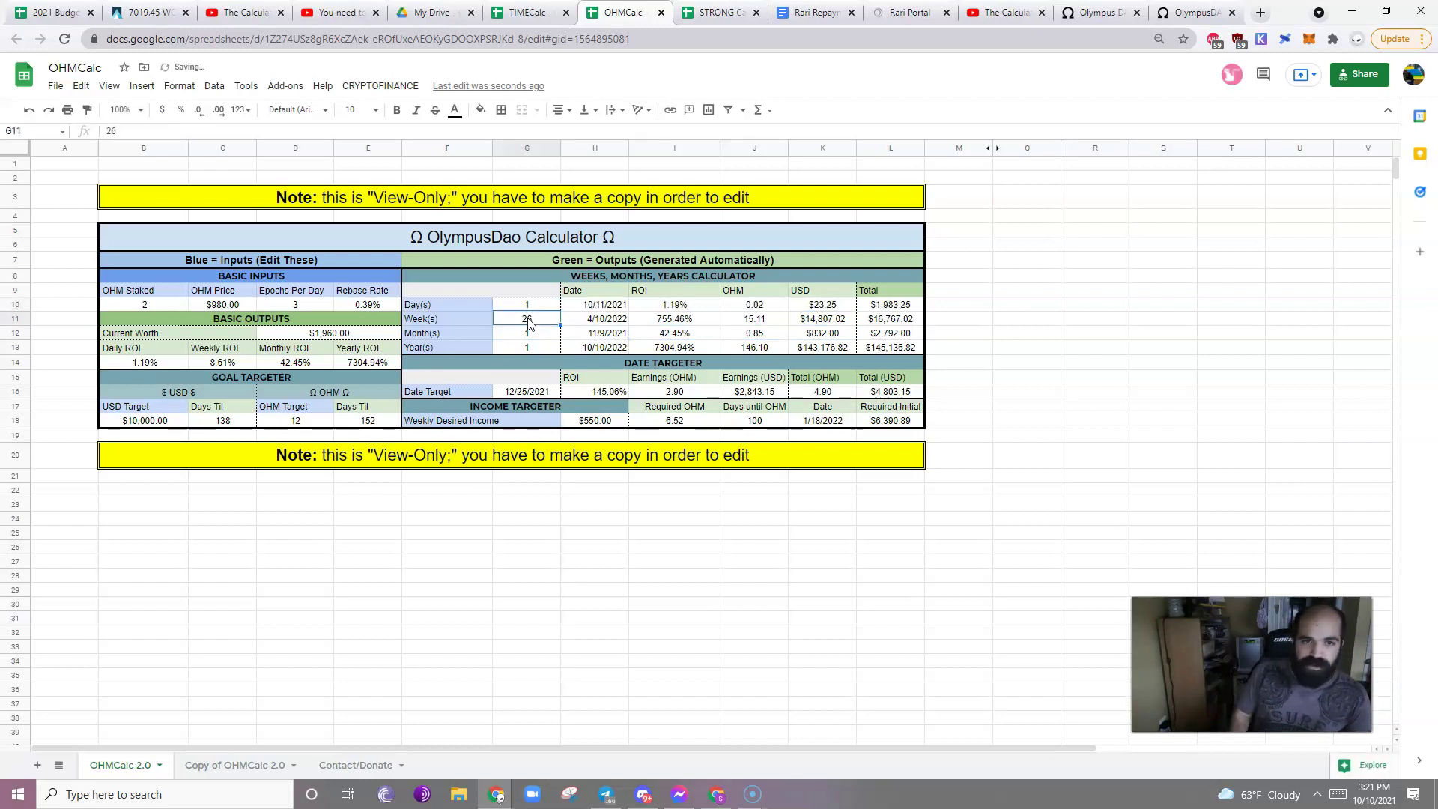
{"action": "type", "text": "1"}
{"action": "key", "text": "Return"}
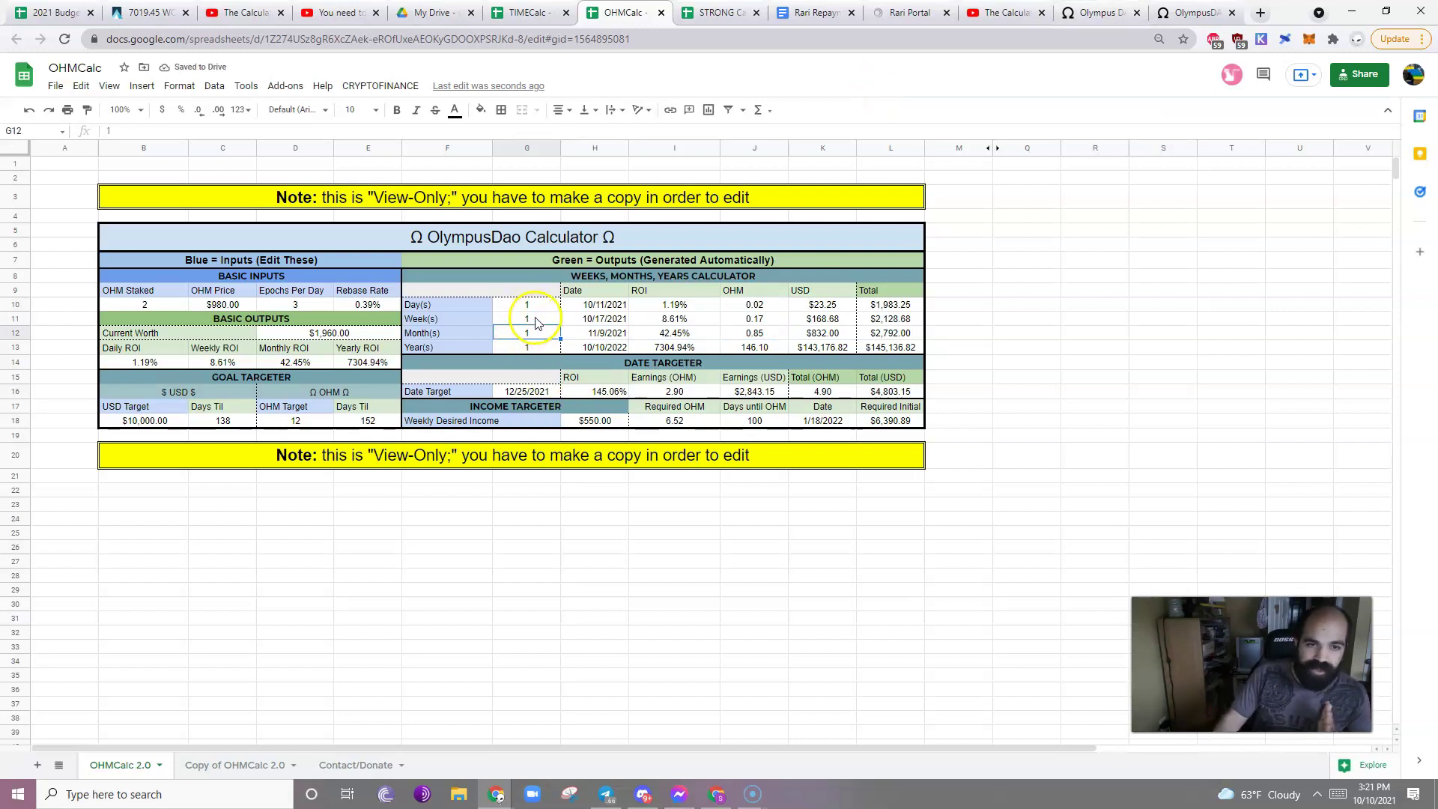
Set the Date Target input in the Date Targeter to 1/1/2022.
{"action": "left_click", "coordinate": [511, 391]}
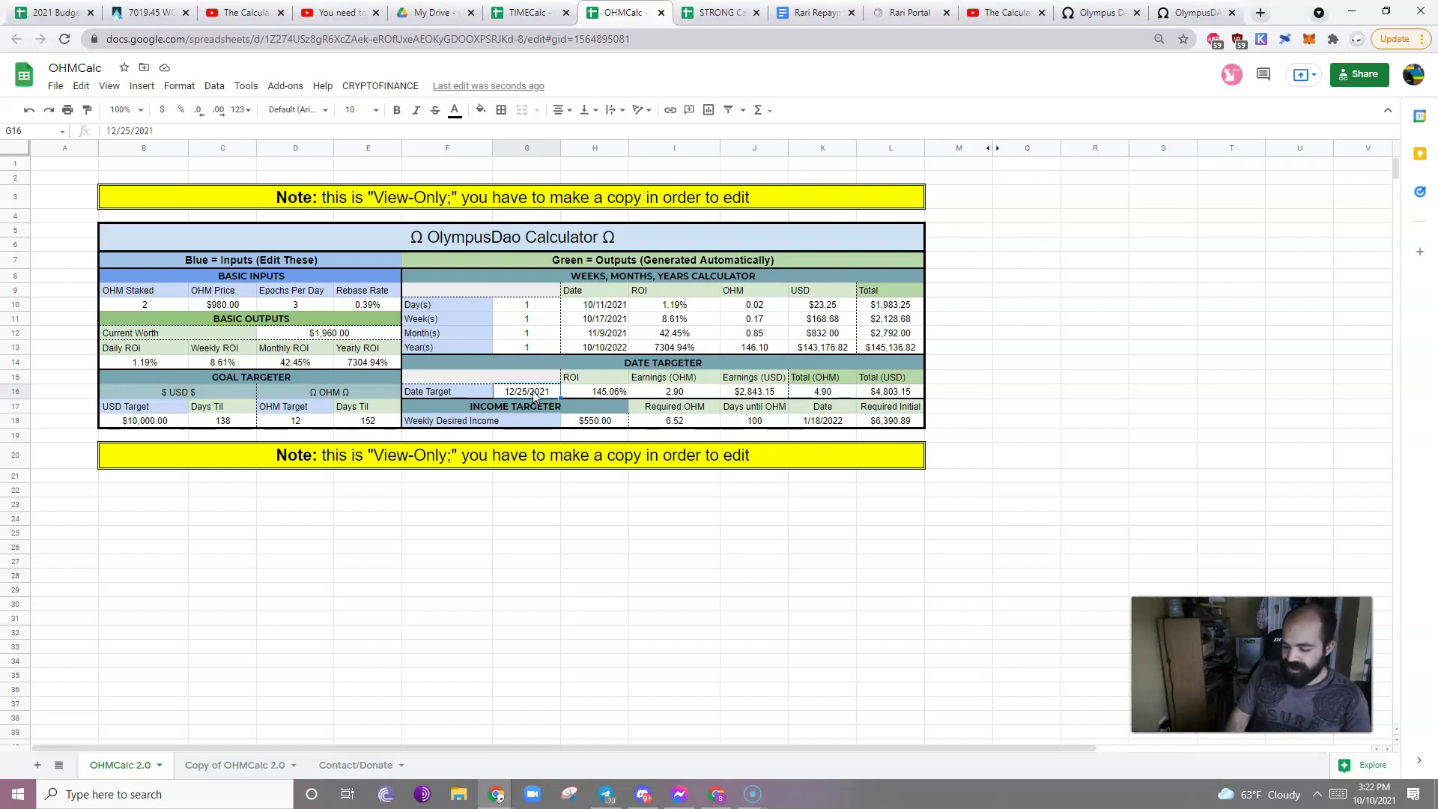
{"action": "type", "text": "1/1"}
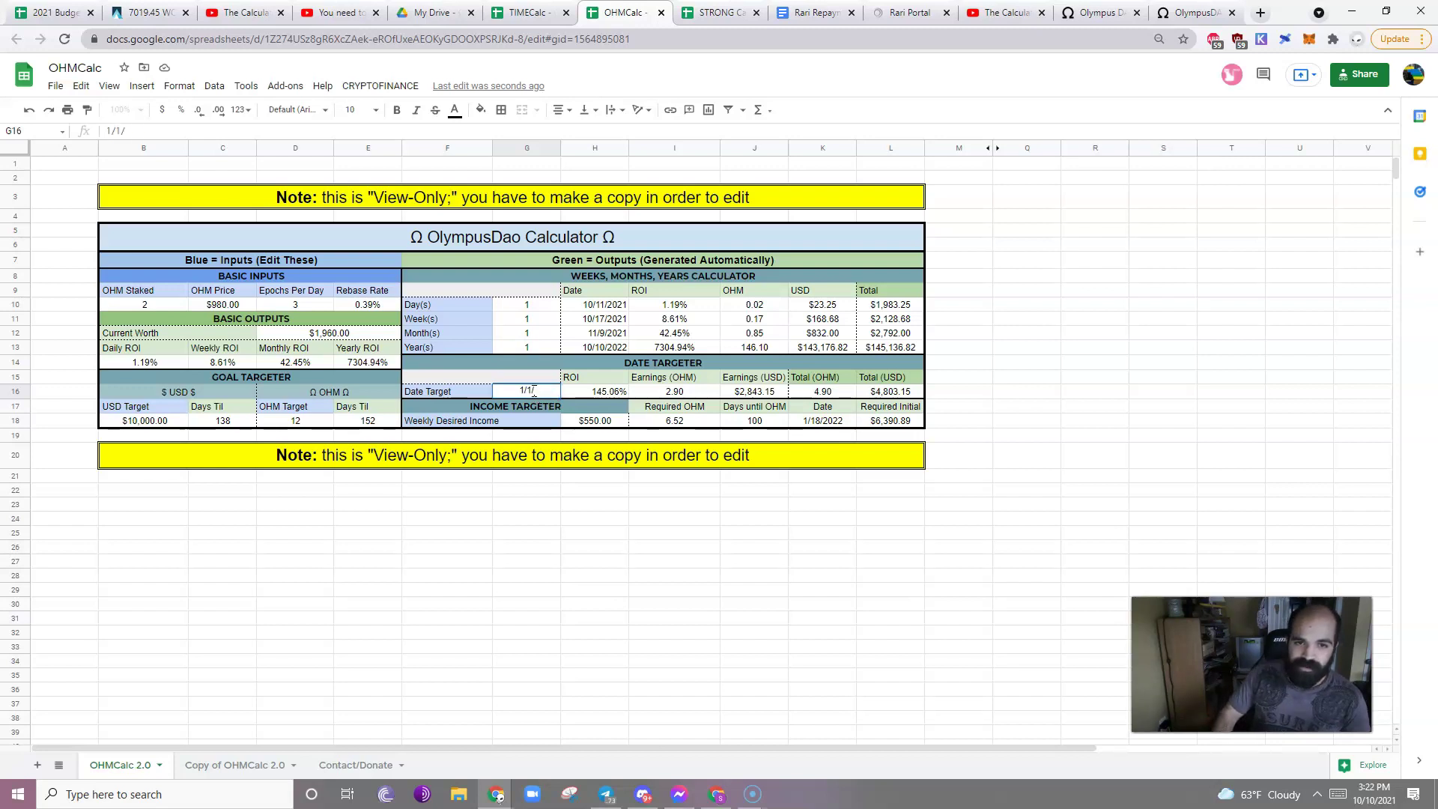
{"action": "key", "text": "Tab"}
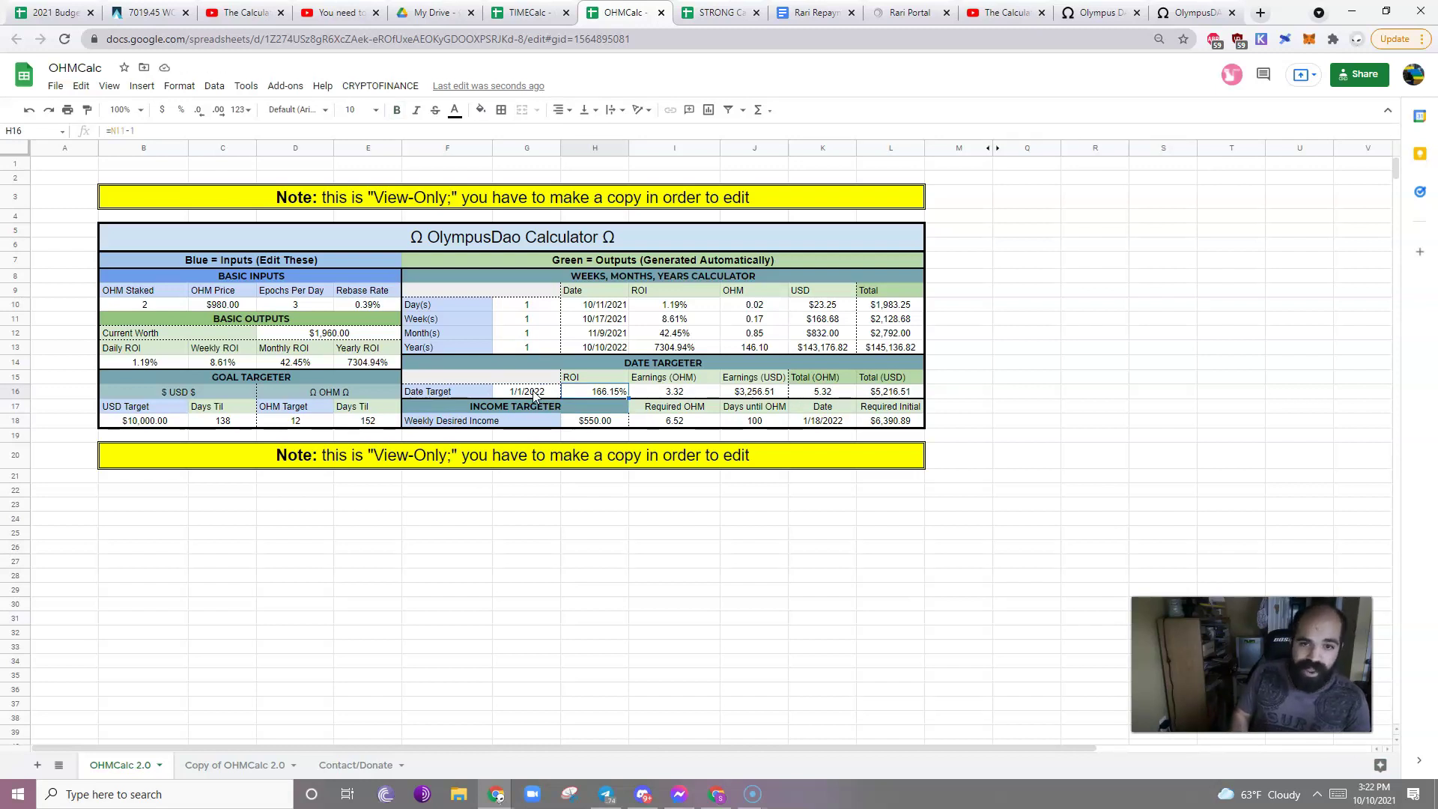
Examine the earnings and total outputs in OHM and USD for the date target.
{"action": "key", "text": "Right"}
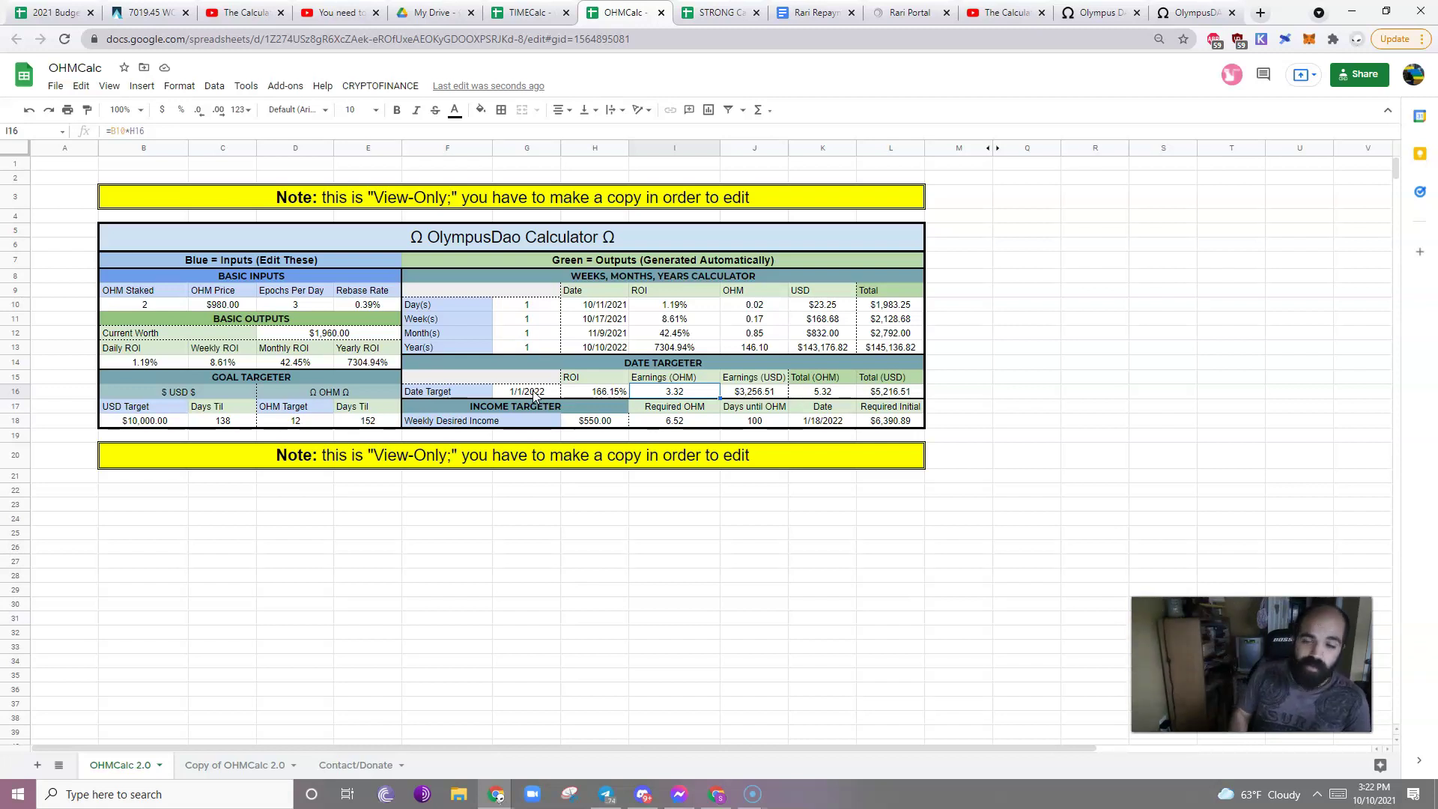
{"action": "key", "text": "Right"}
{"action": "key", "text": "Right"}
{"action": "key", "text": "Right"}
{"action": "key", "text": "Left"}
{"action": "key", "text": "Left"}
{"action": "key", "text": "Left"}
{"action": "key", "text": "Left"}
{"action": "key", "text": "Left"}
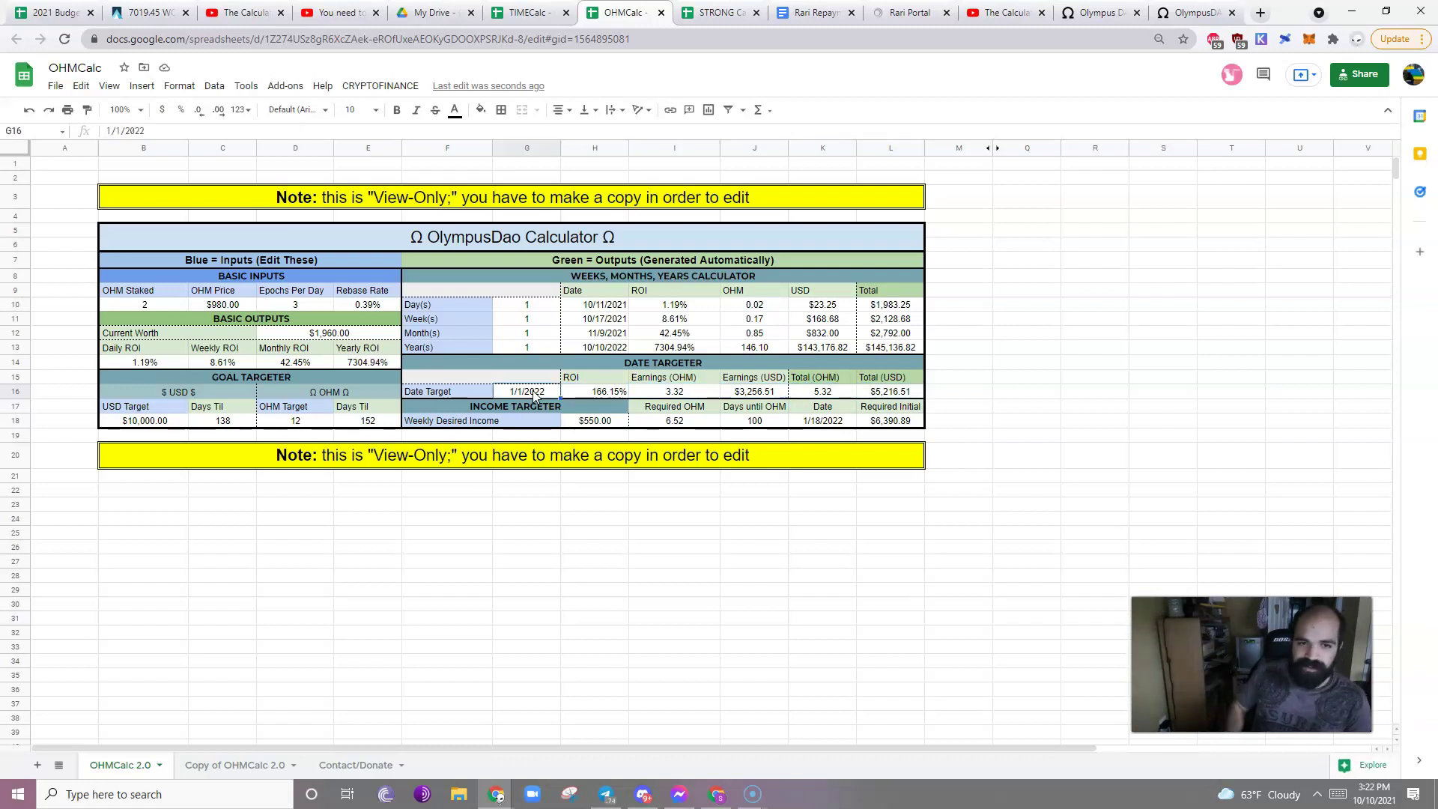
Set the Weekly Desired Income in the Income Targeter to $1,000.
{"action": "key", "text": "Down"}
{"action": "key", "text": "Down"}
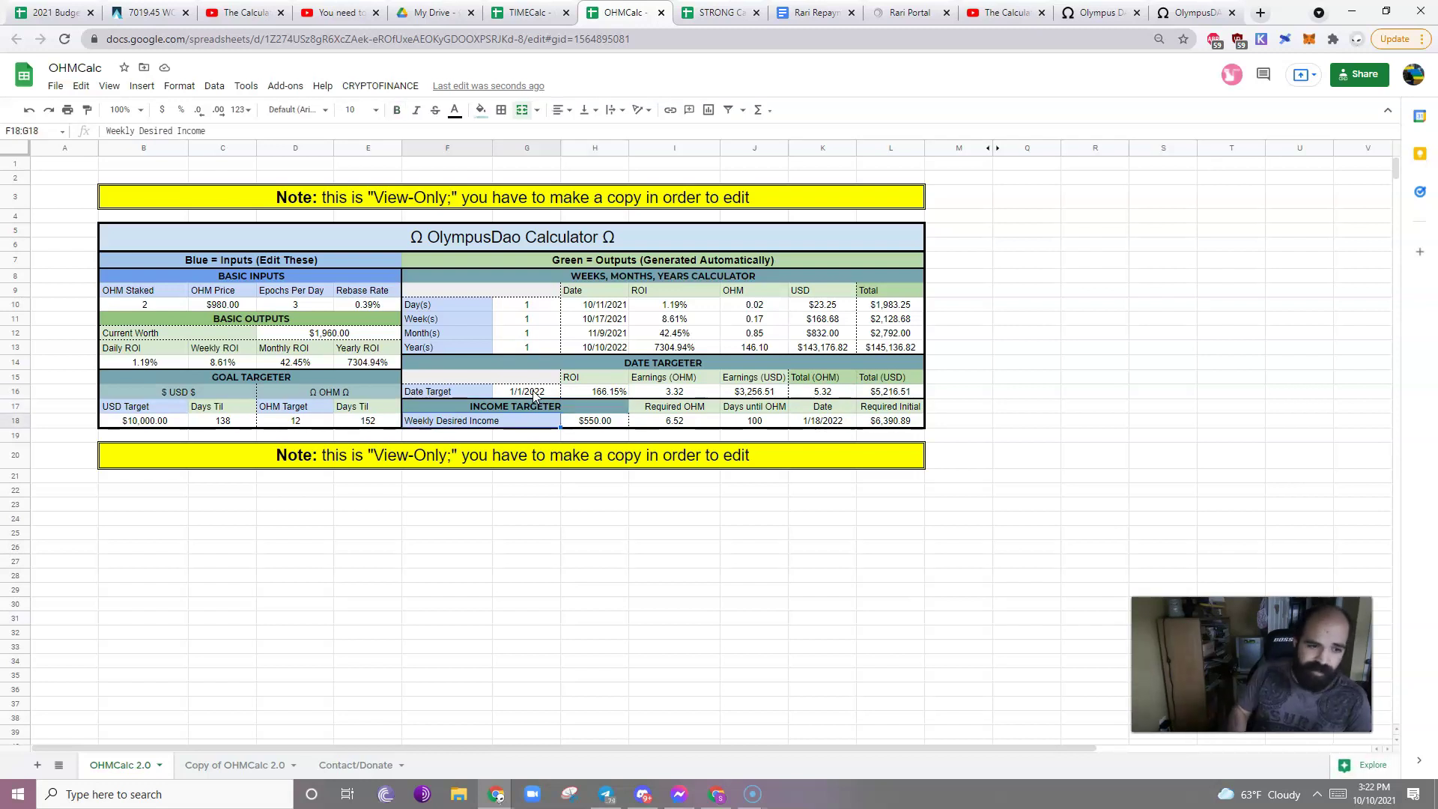
{"action": "key", "text": "Right"}
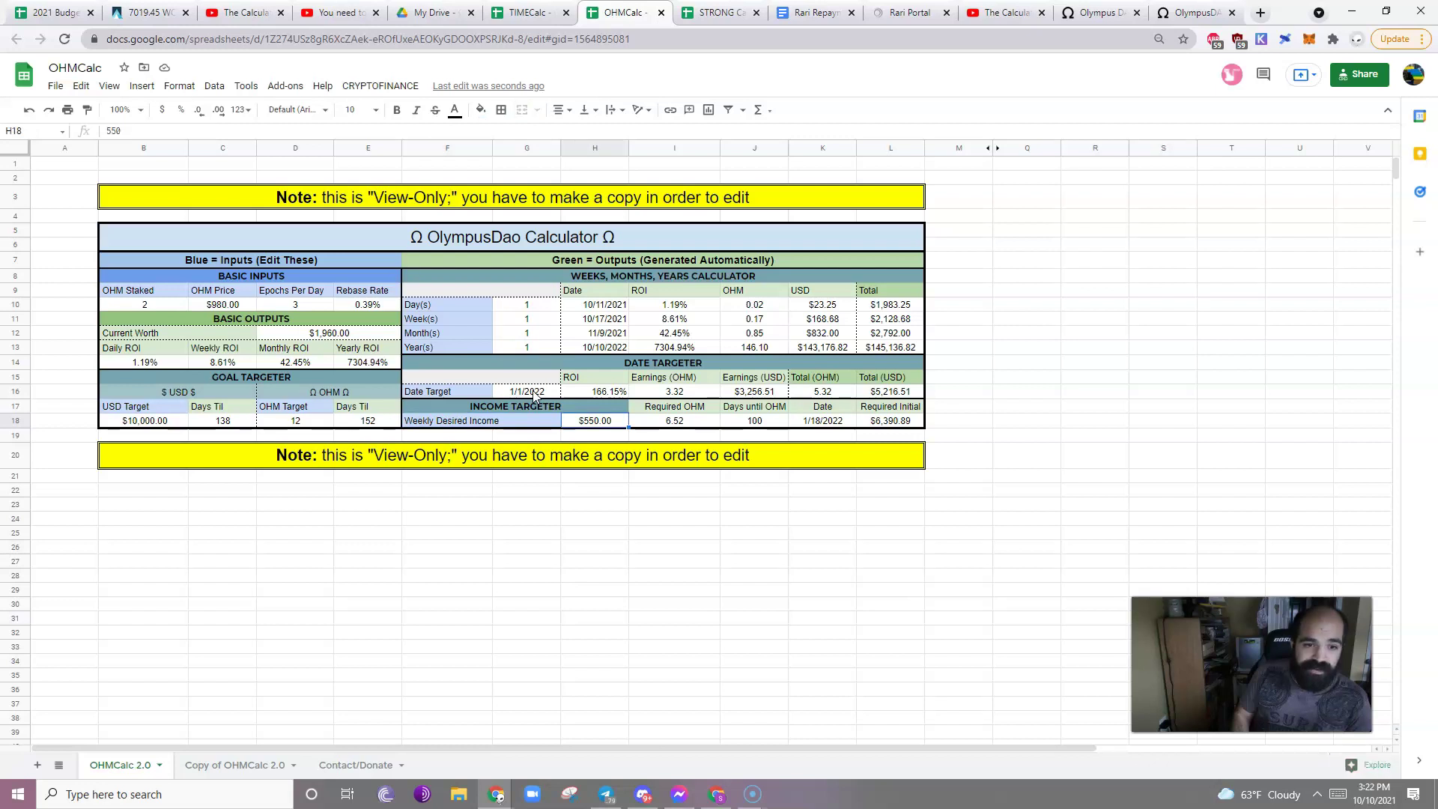
{"action": "key", "text": "Left"}
{"action": "key", "text": "Right"}
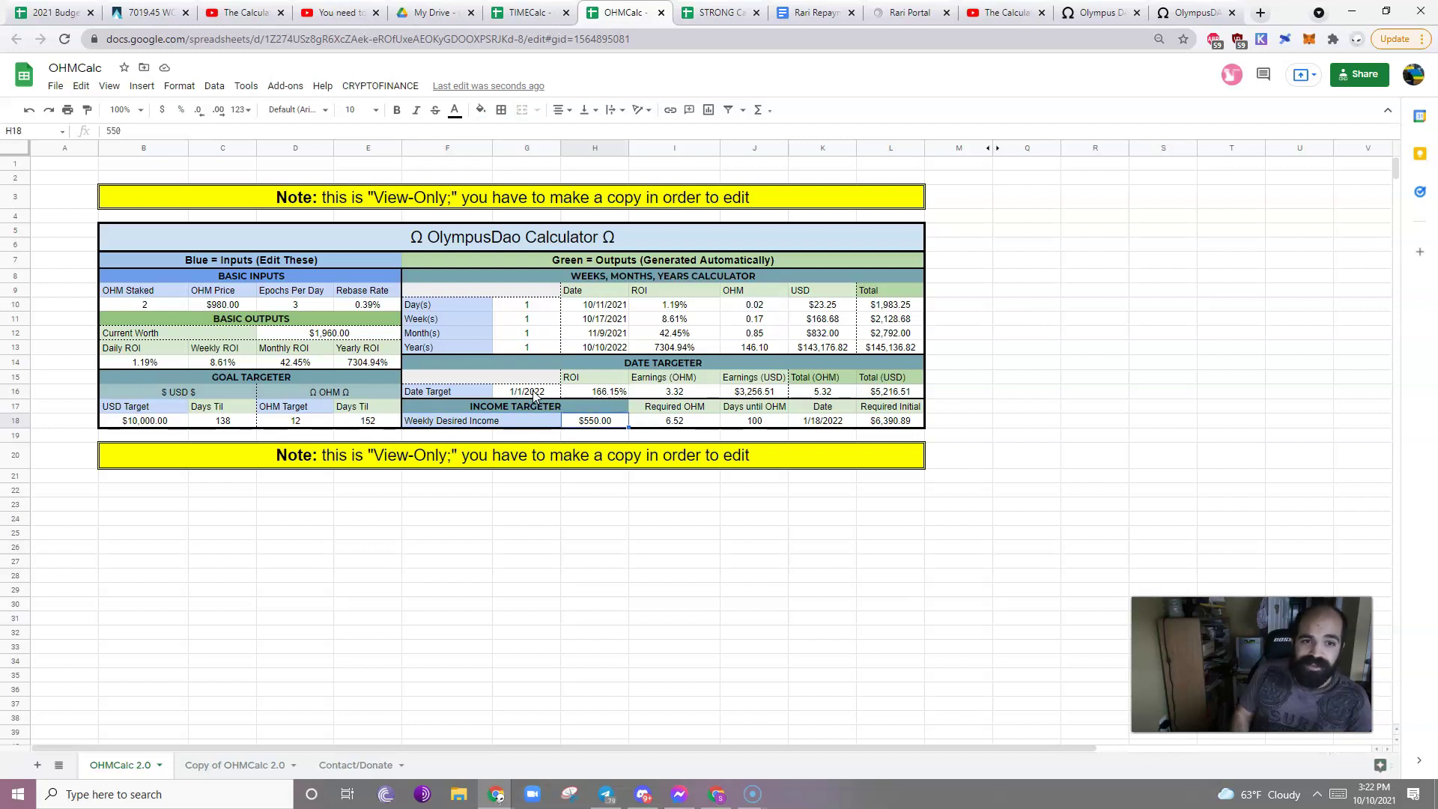
{"action": "key", "text": "Left"}
{"action": "key", "text": "Right"}
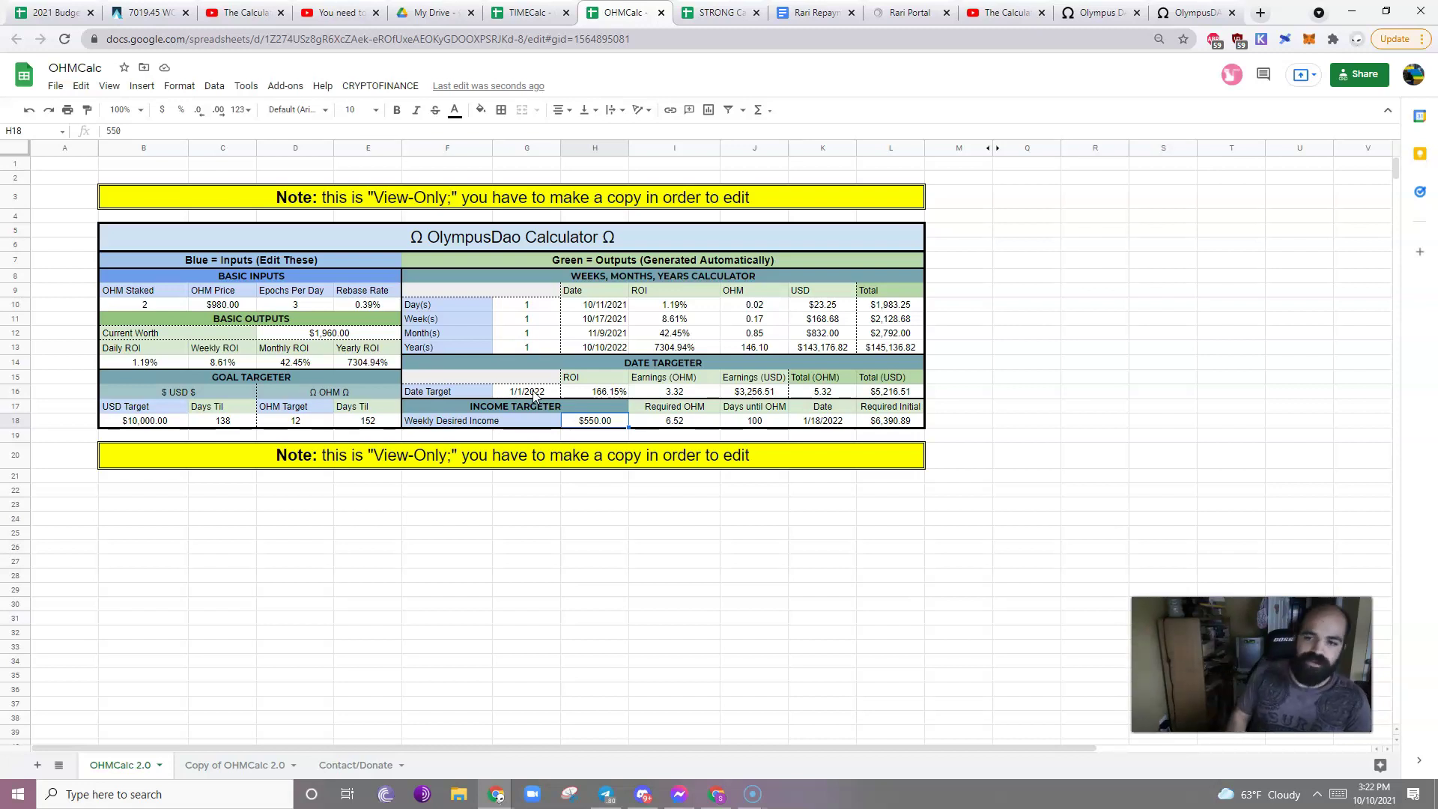
{"action": "type", "text": "1000"}
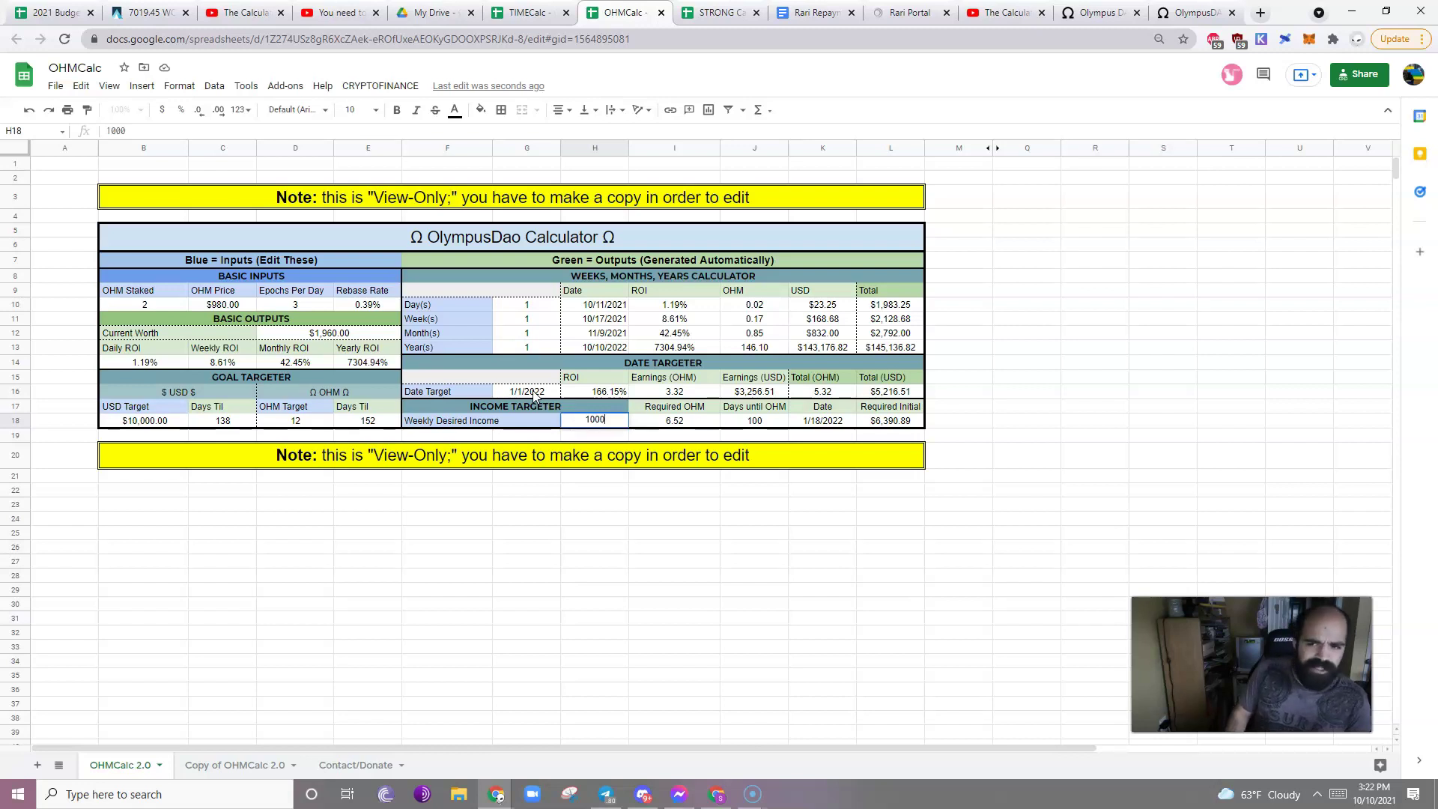
{"action": "key", "text": "Tab"}
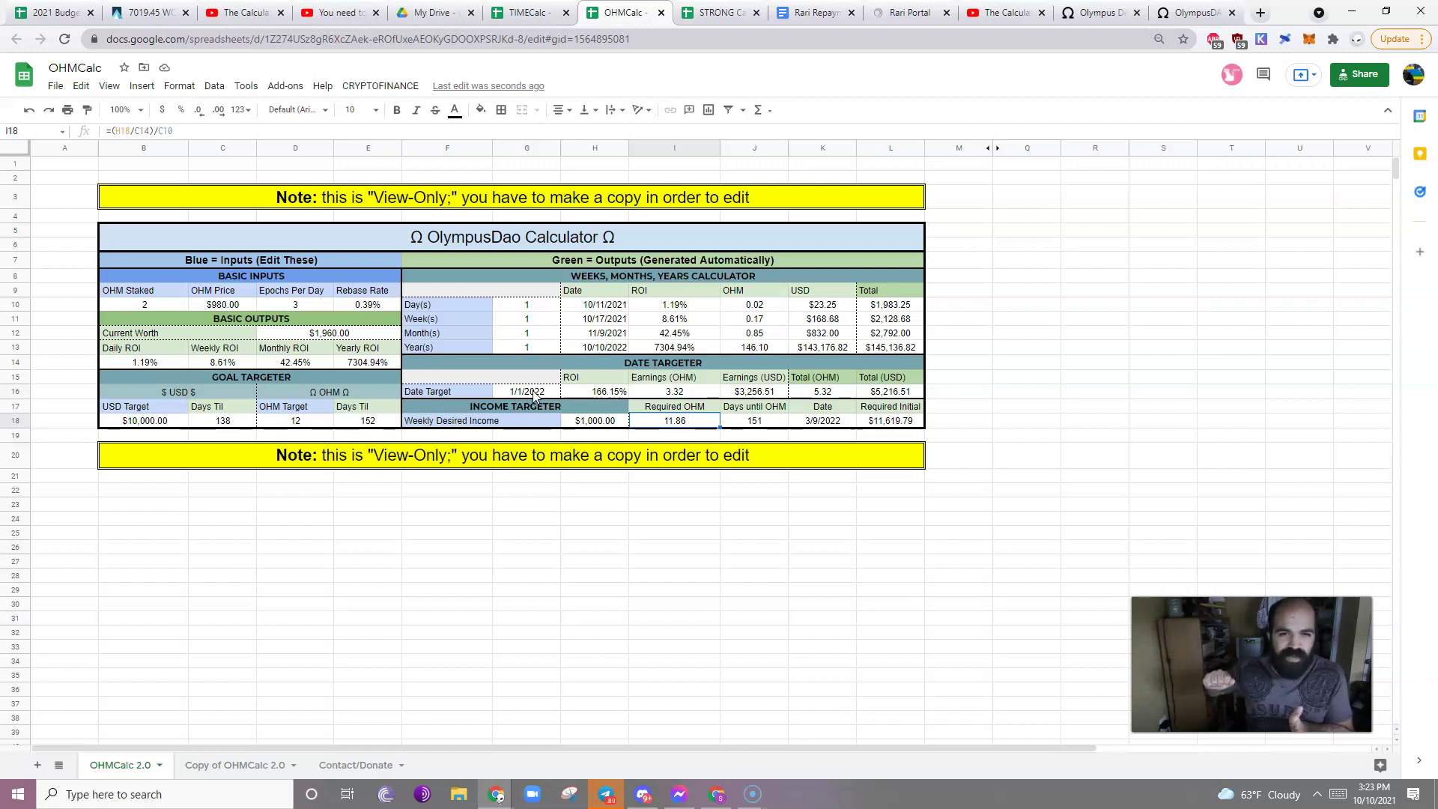
Set OHM Staked in the basic inputs to the Income Targeter's required amount, 11.86.
{"action": "key", "text": "Left"}
{"action": "key", "text": "Left"}
{"action": "key", "text": "Up"}
{"action": "key", "text": "Up"}
{"action": "key", "text": "Up"}
{"action": "key", "text": "Left"}
{"action": "key", "text": "Up"}
{"action": "key", "text": "Up"}
{"action": "key", "text": "Up"}
{"action": "key", "text": "Up"}
{"action": "key", "text": "Up"}
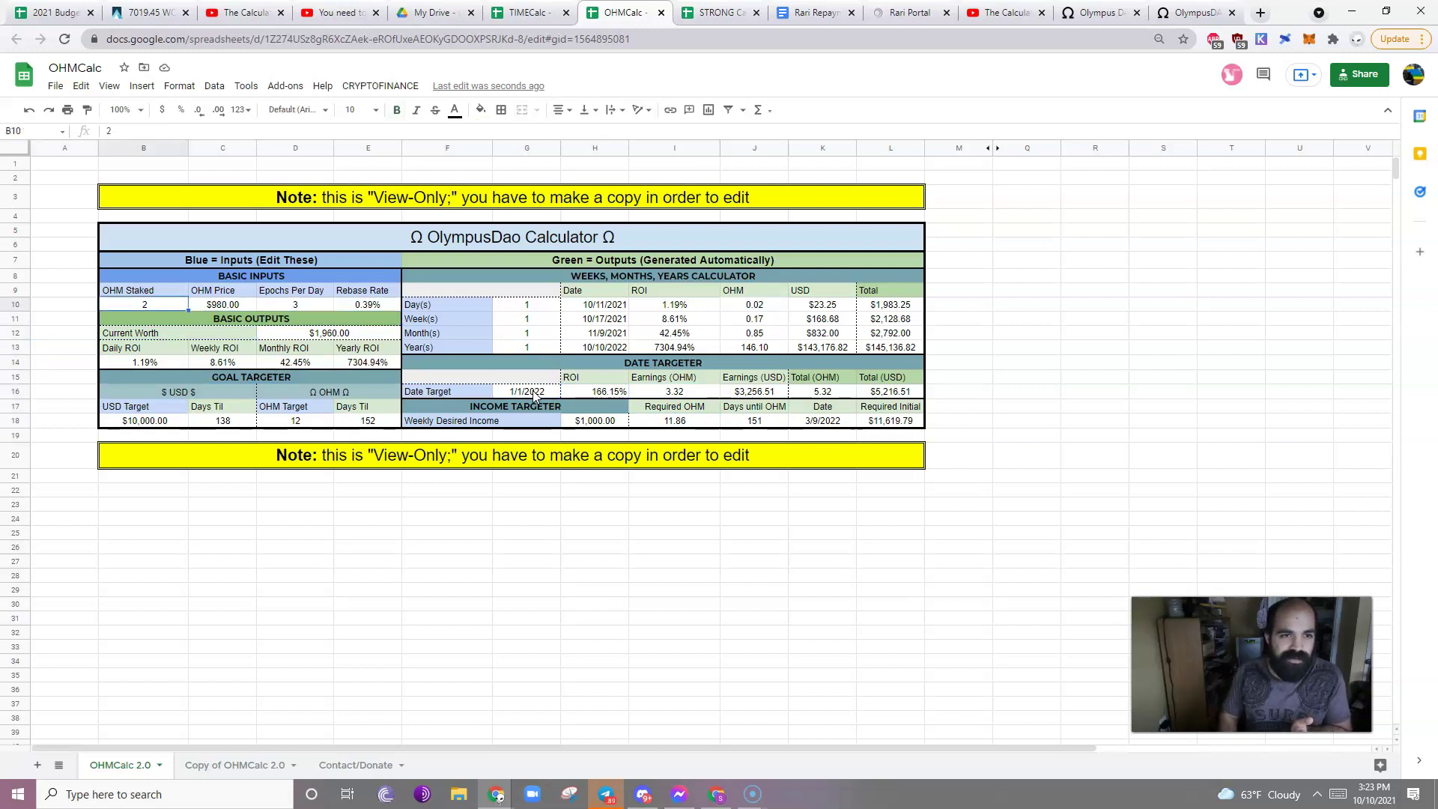
{"action": "type", "text": "11.86"}
{"action": "key", "text": "Return"}
Examine the Week(s) row outputs to compare the weekly earnings with the desired income.
{"action": "key", "text": "Up"}
{"action": "key", "text": "Up"}
{"action": "key", "text": "Right"}
{"action": "key", "text": "Right"}
{"action": "key", "text": "Right"}
{"action": "key", "text": "Right"}
{"action": "key", "text": "Right"}
{"action": "key", "text": "Right"}
{"action": "key", "text": "Right"}
{"action": "key", "text": "Down"}
{"action": "key", "text": "Down"}
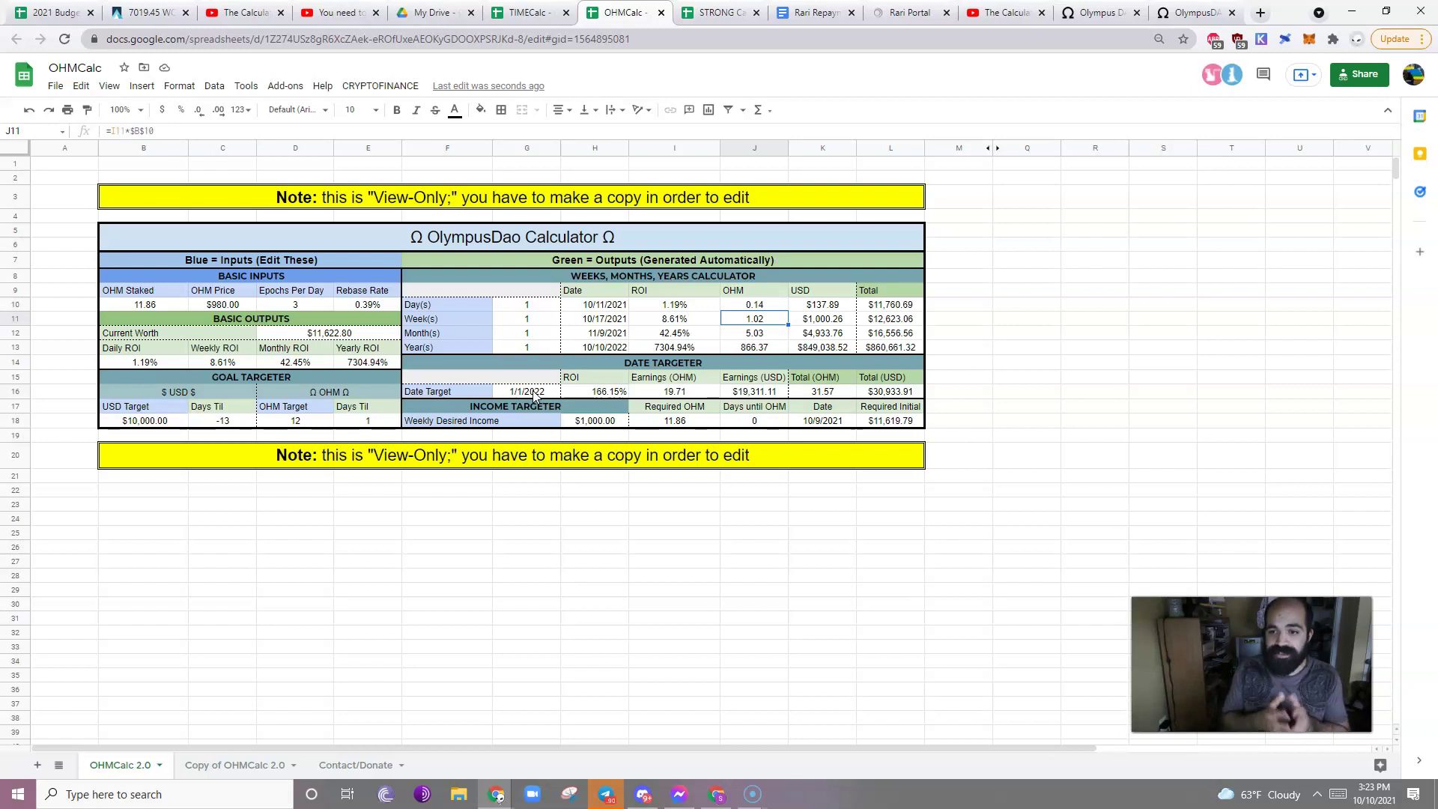
Set OHM Staked back to 2 and check the Days until OHM output in the Income Targeter.
{"action": "key", "text": "Left"}
{"action": "key", "text": "Left"}
{"action": "key", "text": "Left"}
{"action": "key", "text": "Left"}
{"action": "key", "text": "Left"}
{"action": "key", "text": "Left"}
{"action": "key", "text": "Up"}
{"action": "key", "text": "Right"}
{"action": "left_click", "coordinate": [765, 432]}
{"action": "left_click", "coordinate": [164, 307]}
{"action": "type", "text": "2"}
{"action": "key", "text": "Return"}
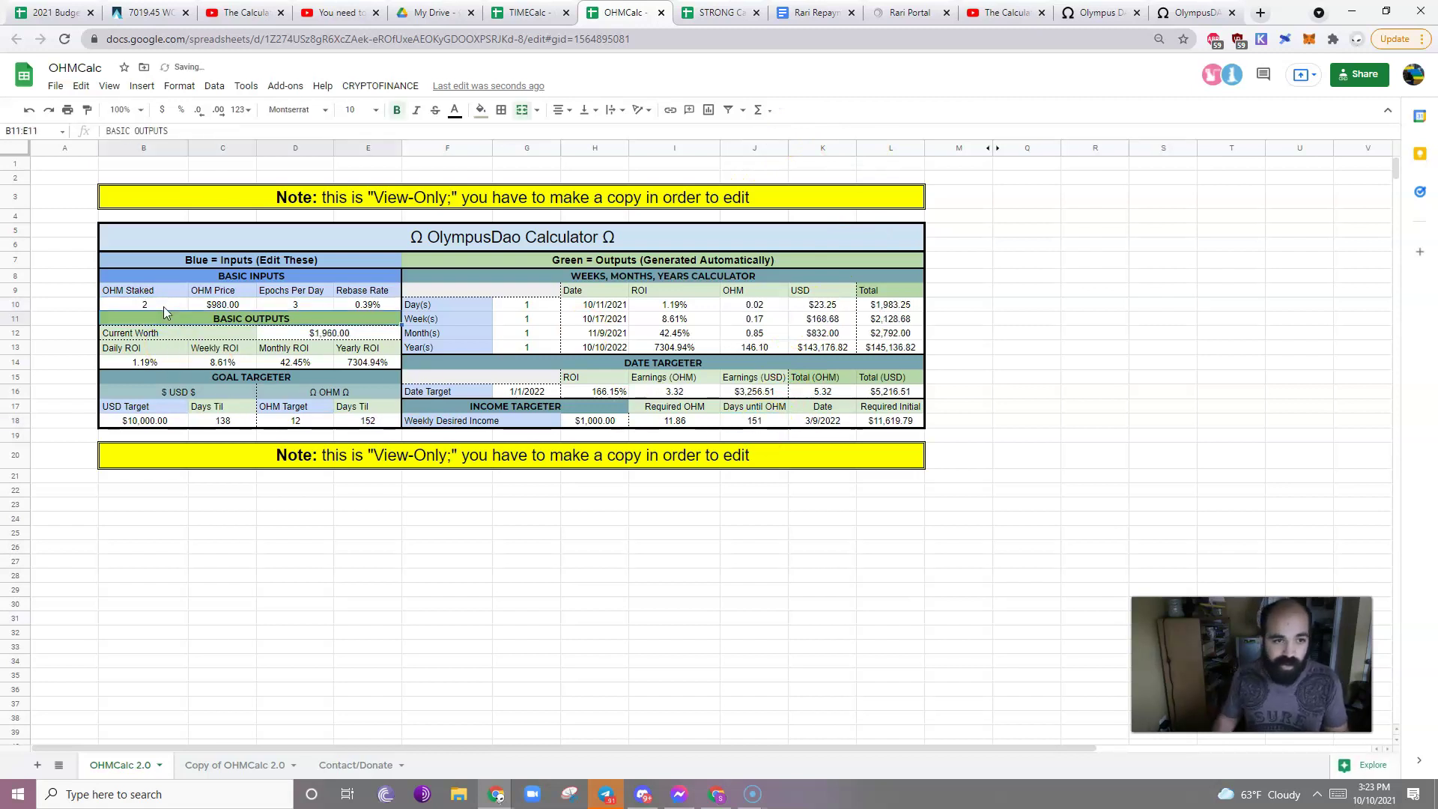
{"action": "left_click", "coordinate": [752, 424]}
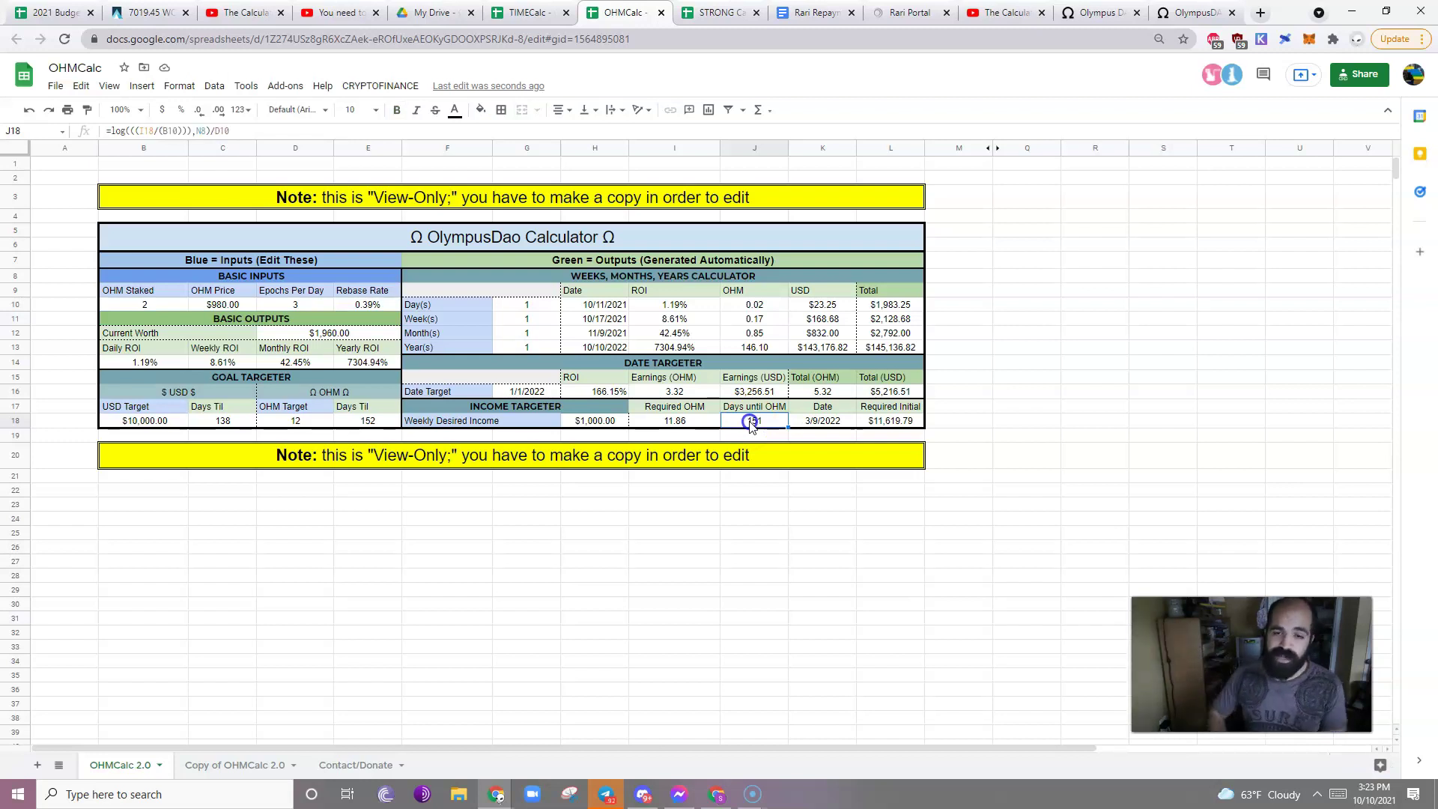
Set OHM Staked in the basic inputs to 5.
{"action": "left_click", "coordinate": [186, 307]}
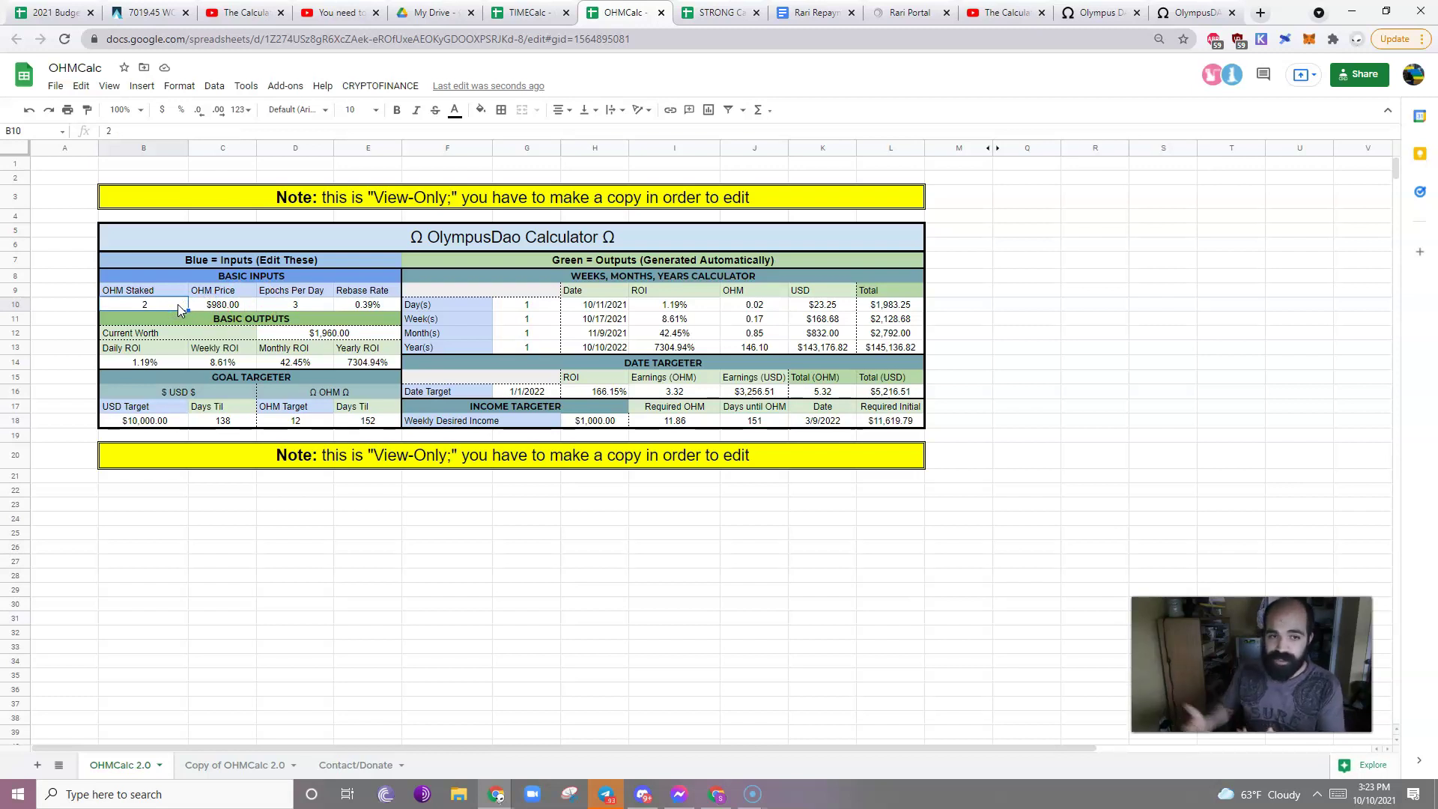
{"action": "type", "text": "5"}
{"action": "key", "text": "Return"}
Examine the Required OHM, Days until OHM and Date outputs of the Income Targeter.
{"action": "key", "text": "Down"}
{"action": "key", "text": "Right"}
{"action": "key", "text": "Right"}
{"action": "key", "text": "Down"}
{"action": "key", "text": "Down"}
{"action": "key", "text": "Down"}
{"action": "key", "text": "Down"}
{"action": "key", "text": "Down"}
{"action": "key", "text": "Down"}
{"action": "key", "text": "Right"}
{"action": "key", "text": "Right"}
{"action": "key", "text": "Right"}
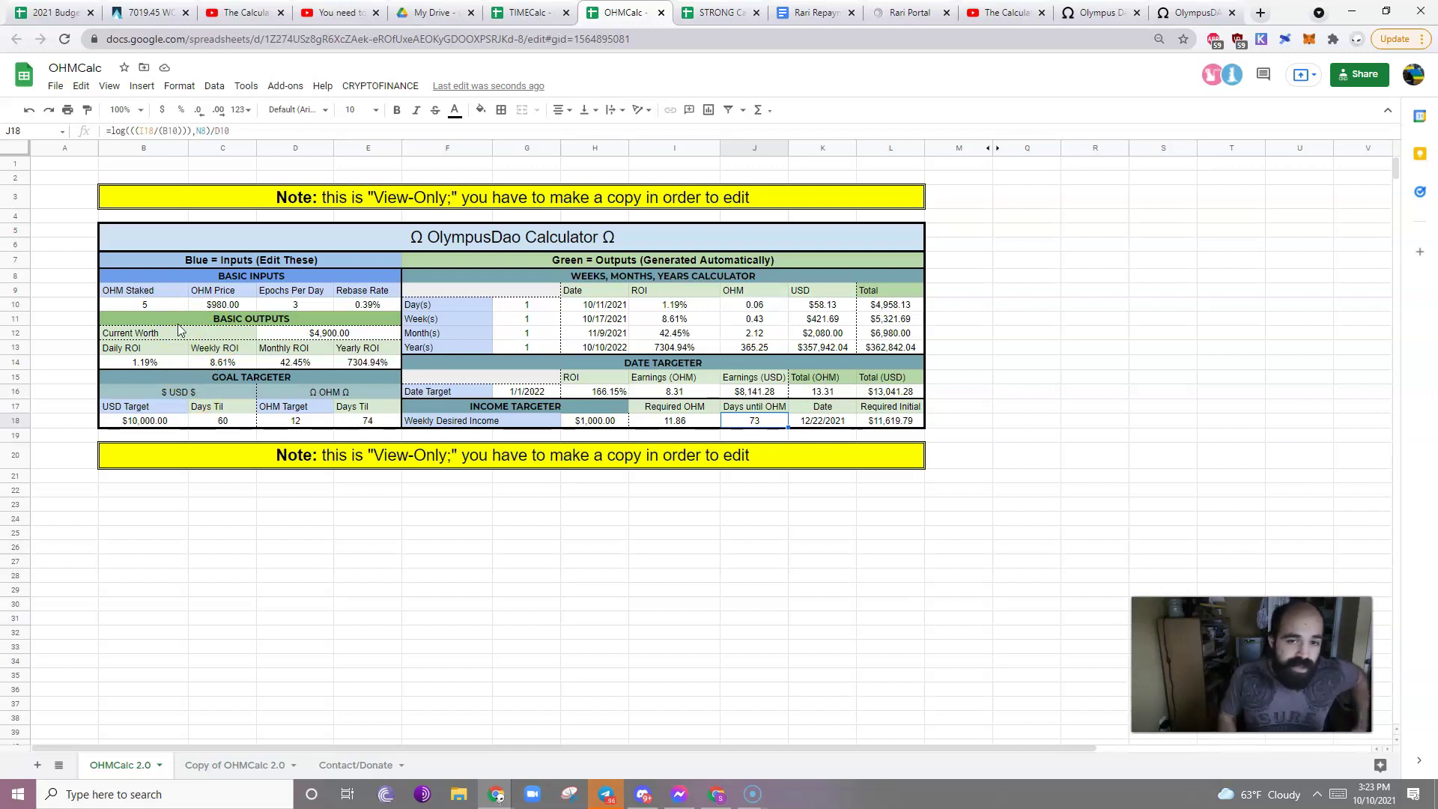
{"action": "key", "text": "Right"}
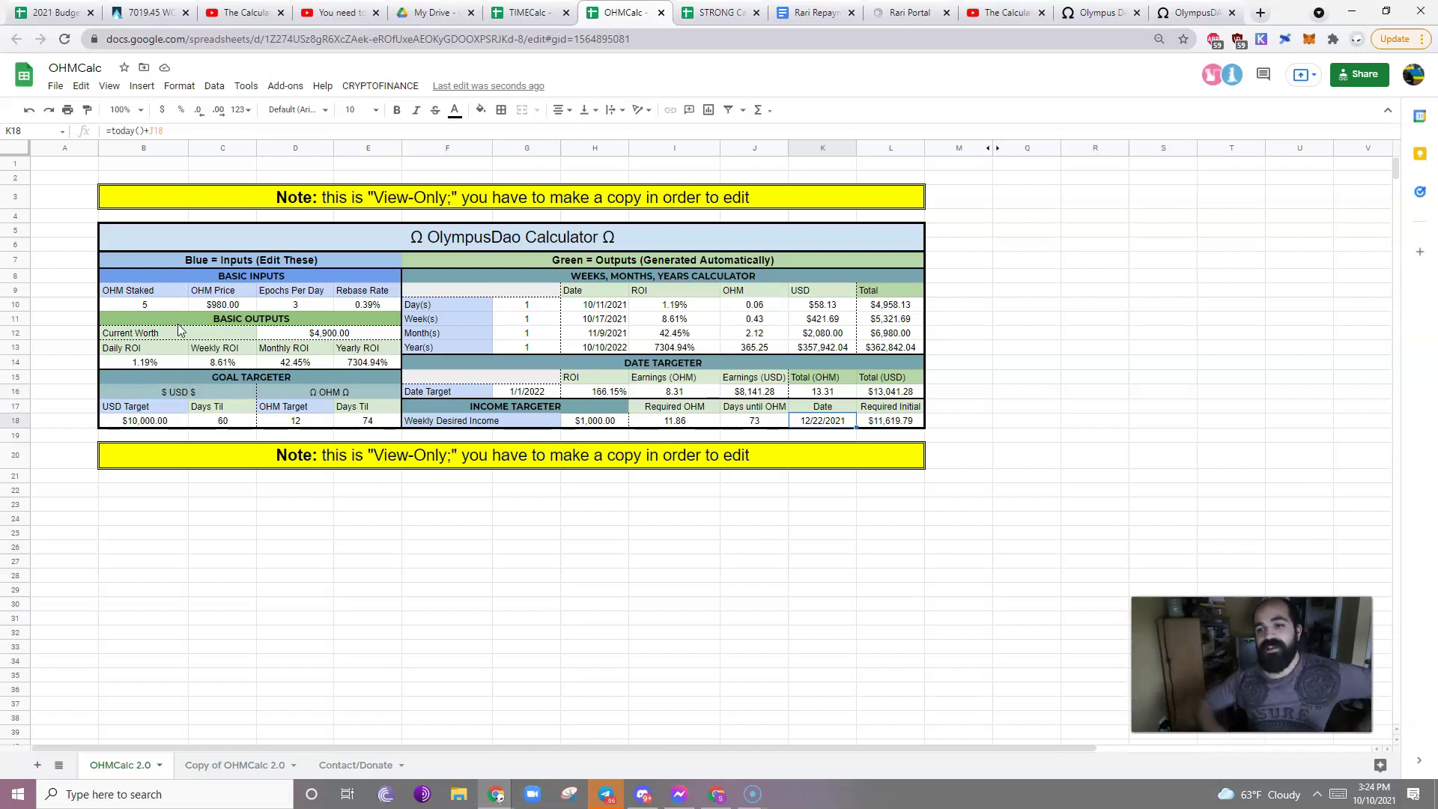
{"action": "key", "text": "Left"}
{"action": "key", "text": "Left"}
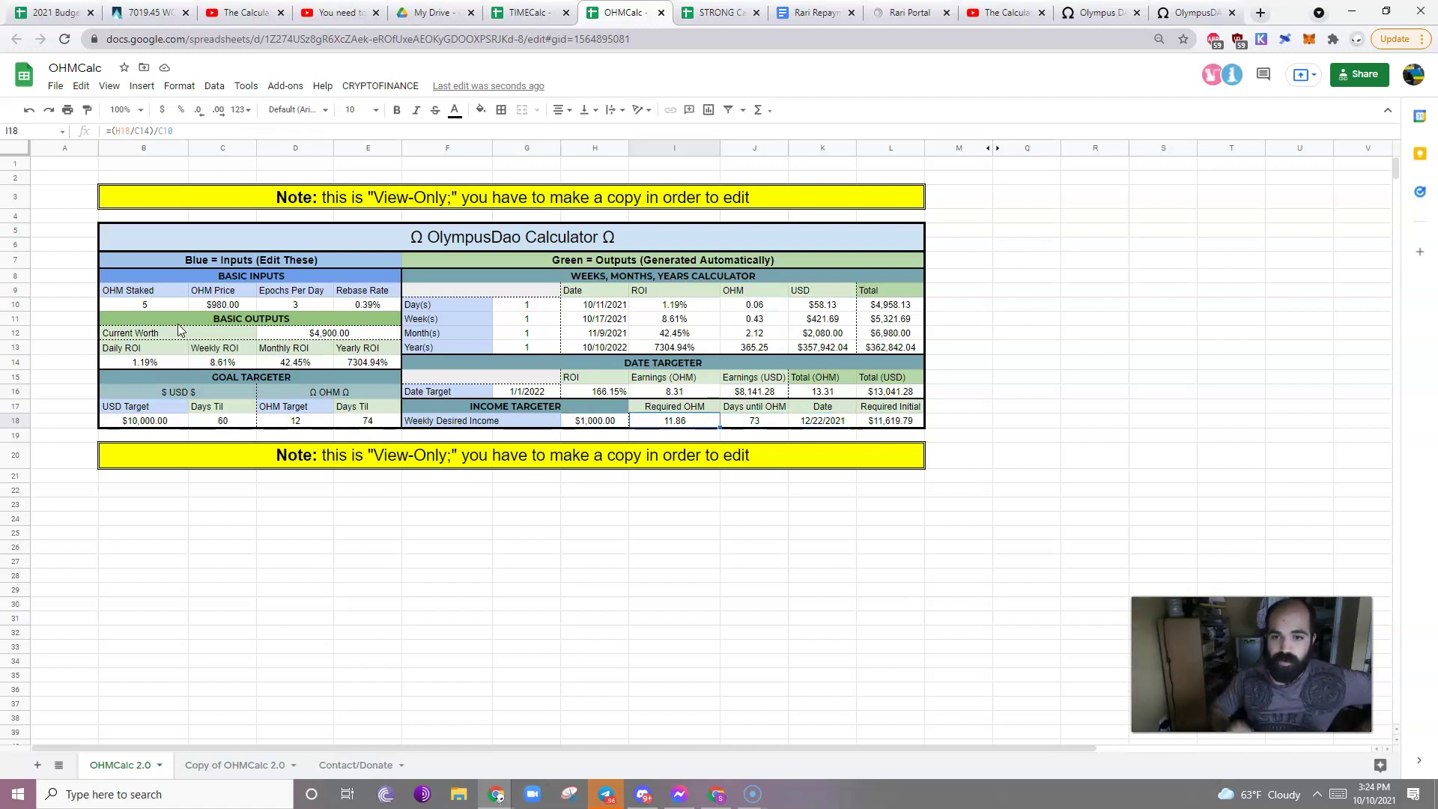
{"action": "key", "text": "Right"}
{"action": "key", "text": "Right"}
{"action": "key", "text": "Right"}
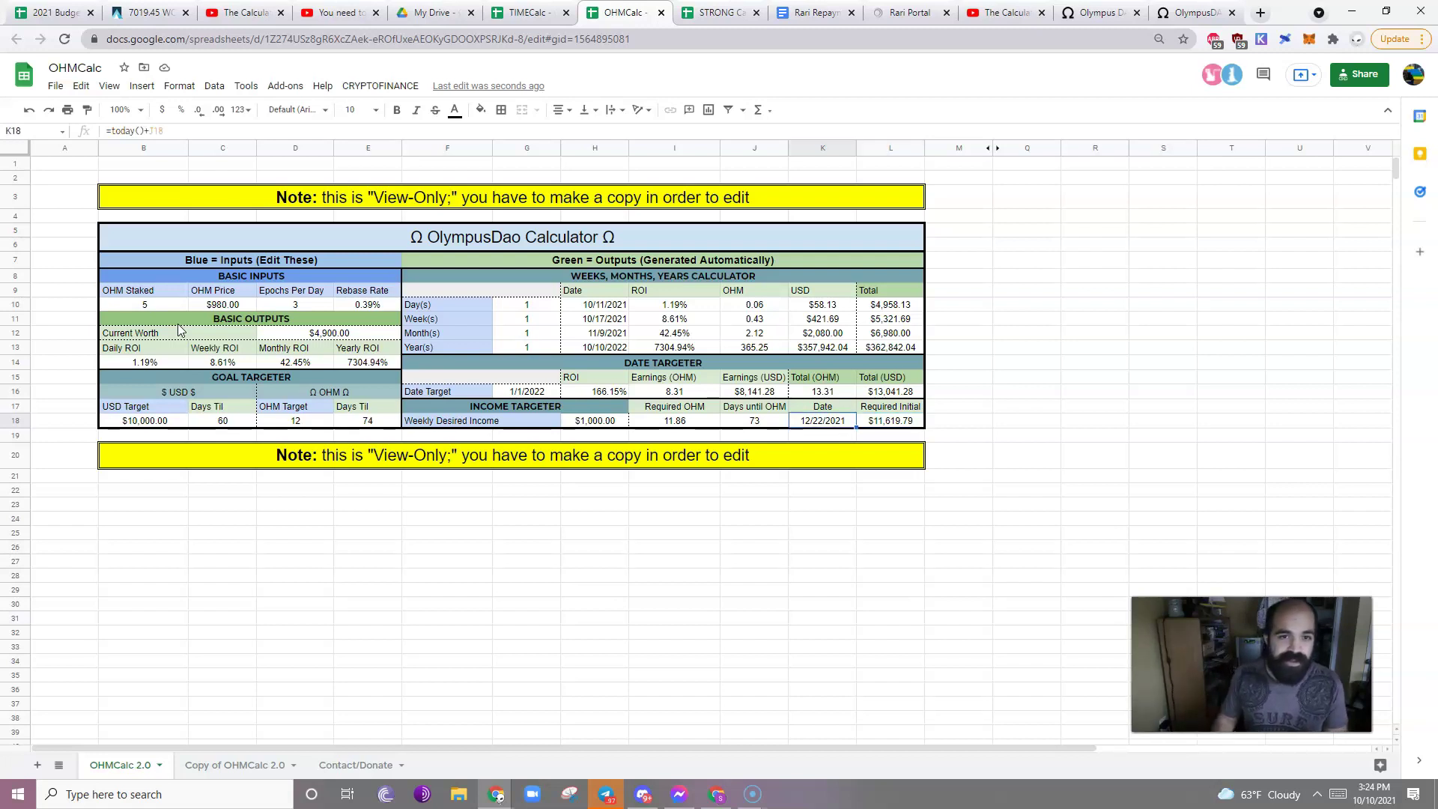
Highlight the output calculators and the basic inputs and outputs sections to review them, and clear the selection.
{"action": "left_click_drag", "start_coordinate": [432, 276], "coordinate": [669, 375]}
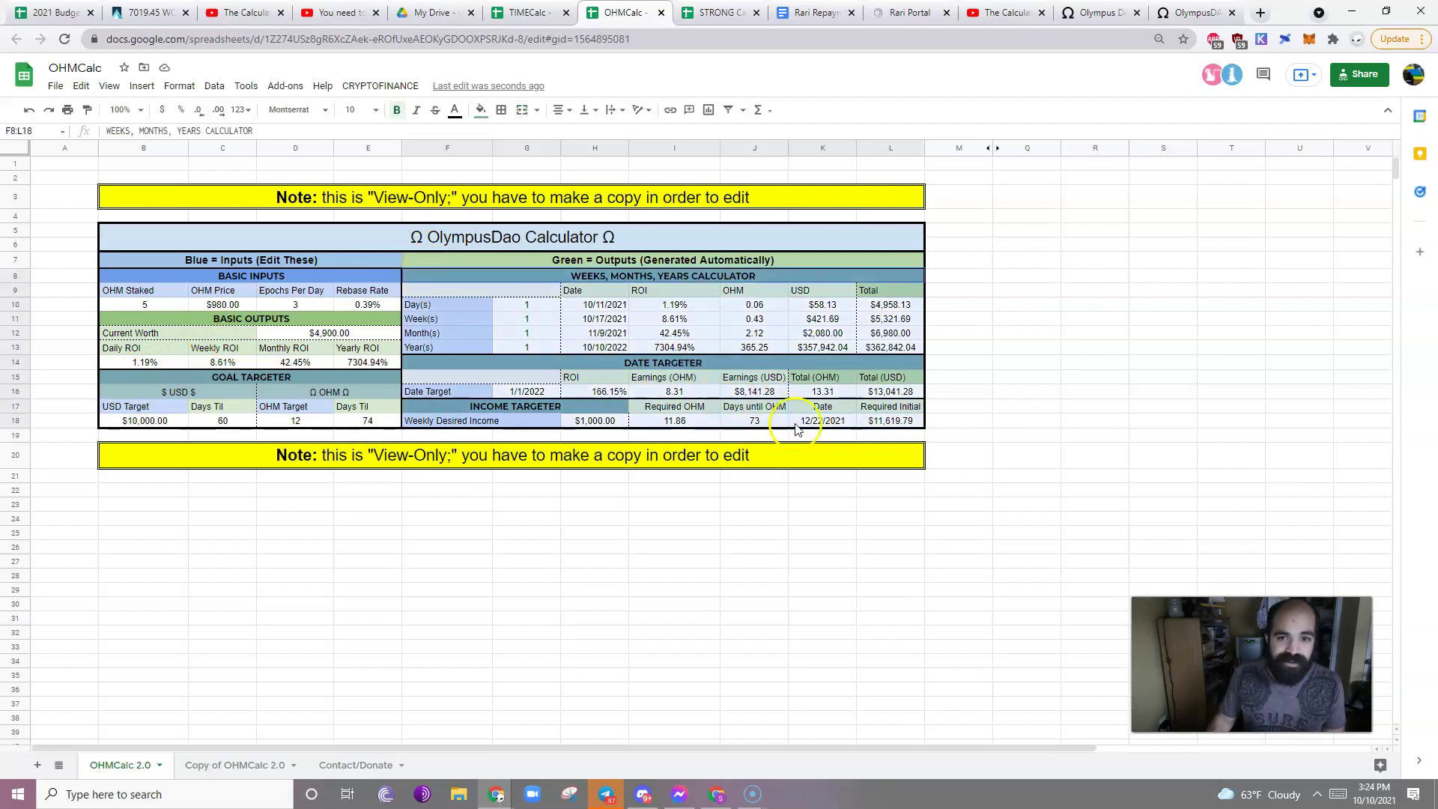
{"action": "left_click_drag", "start_coordinate": [113, 275], "coordinate": [348, 341]}
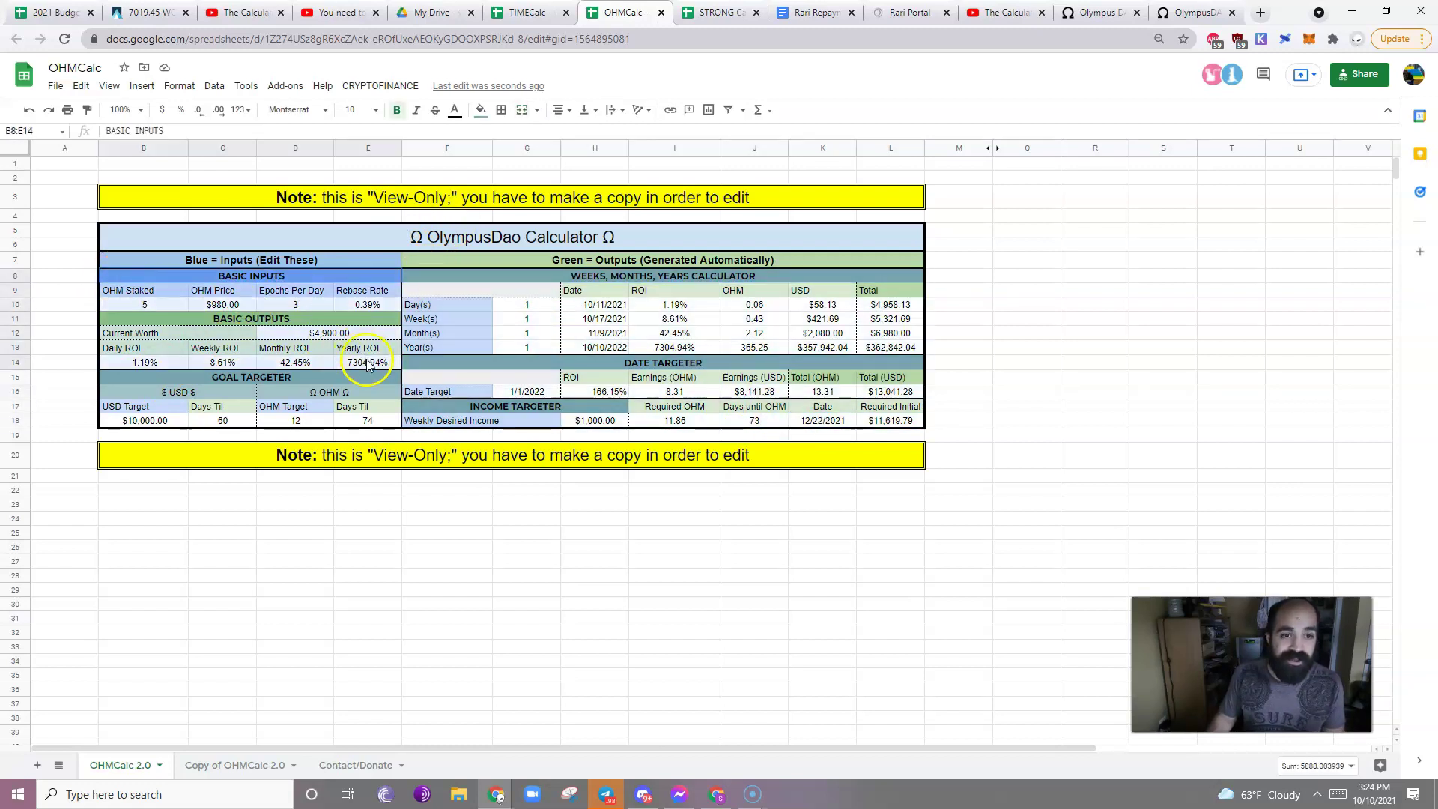
{"action": "left_click", "coordinate": [340, 519]}
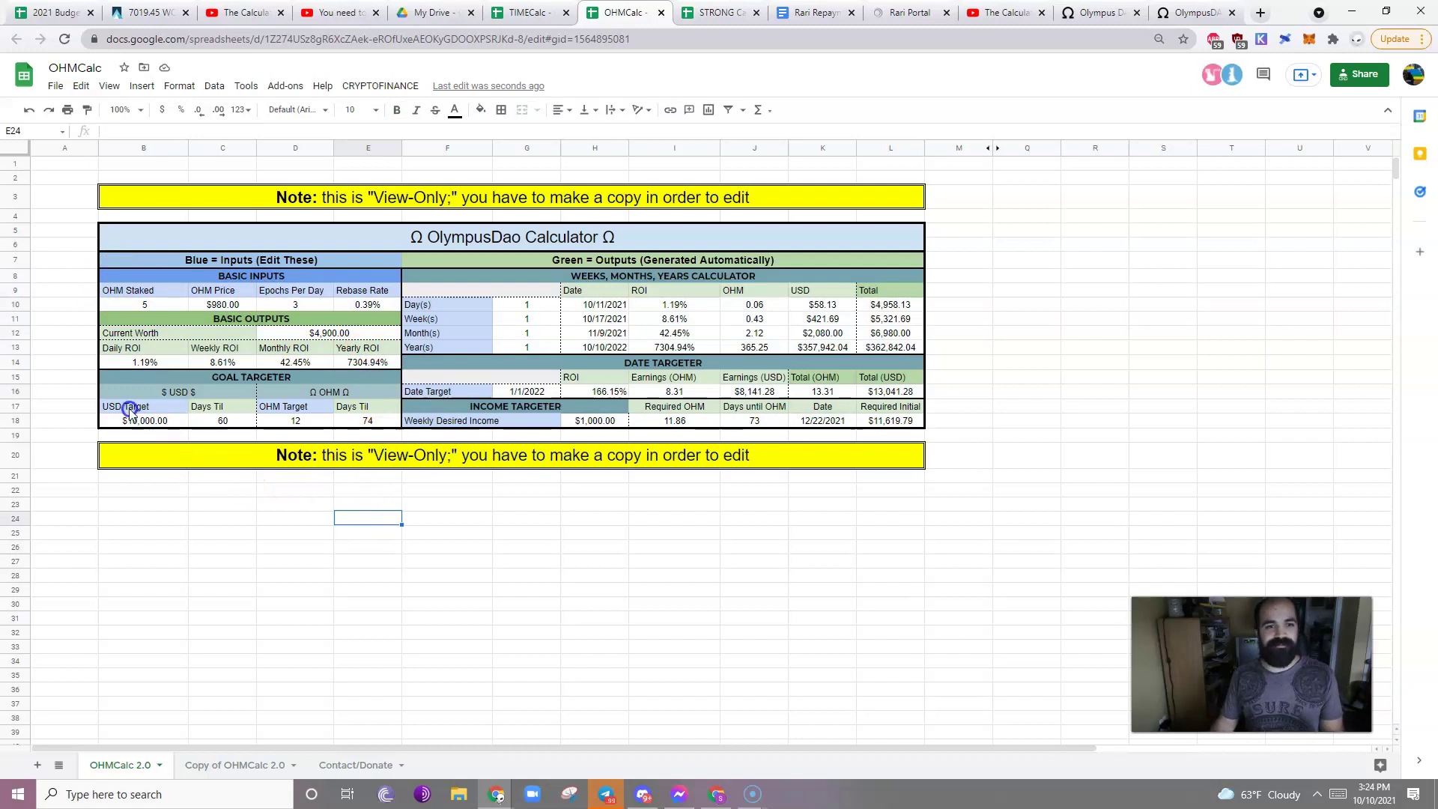
Set the USD Target in the Goal Targeter to $50,000 and check its Days Til output.
{"action": "left_click", "coordinate": [222, 378]}
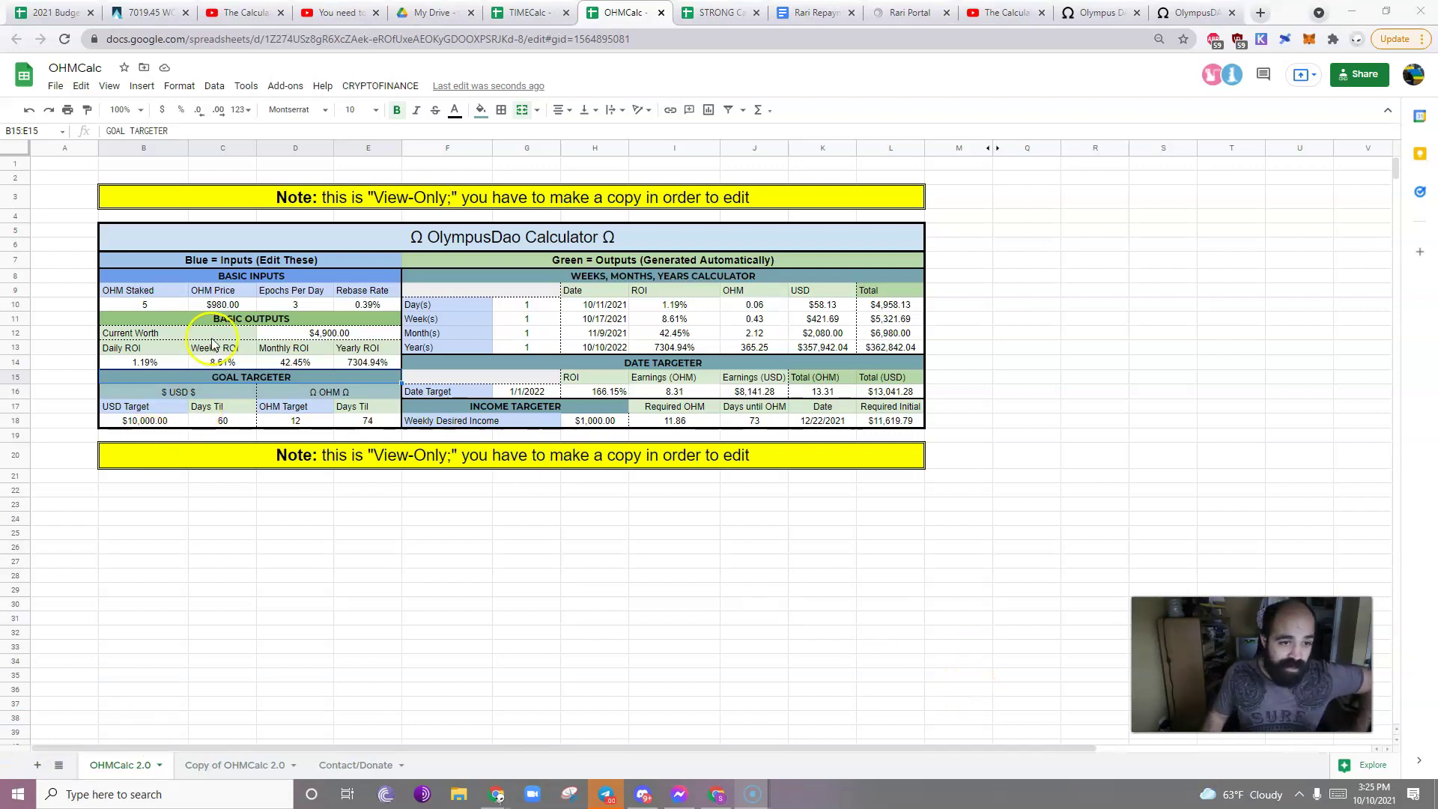
{"action": "left_click", "coordinate": [174, 394]}
{"action": "left_click", "coordinate": [159, 421]}
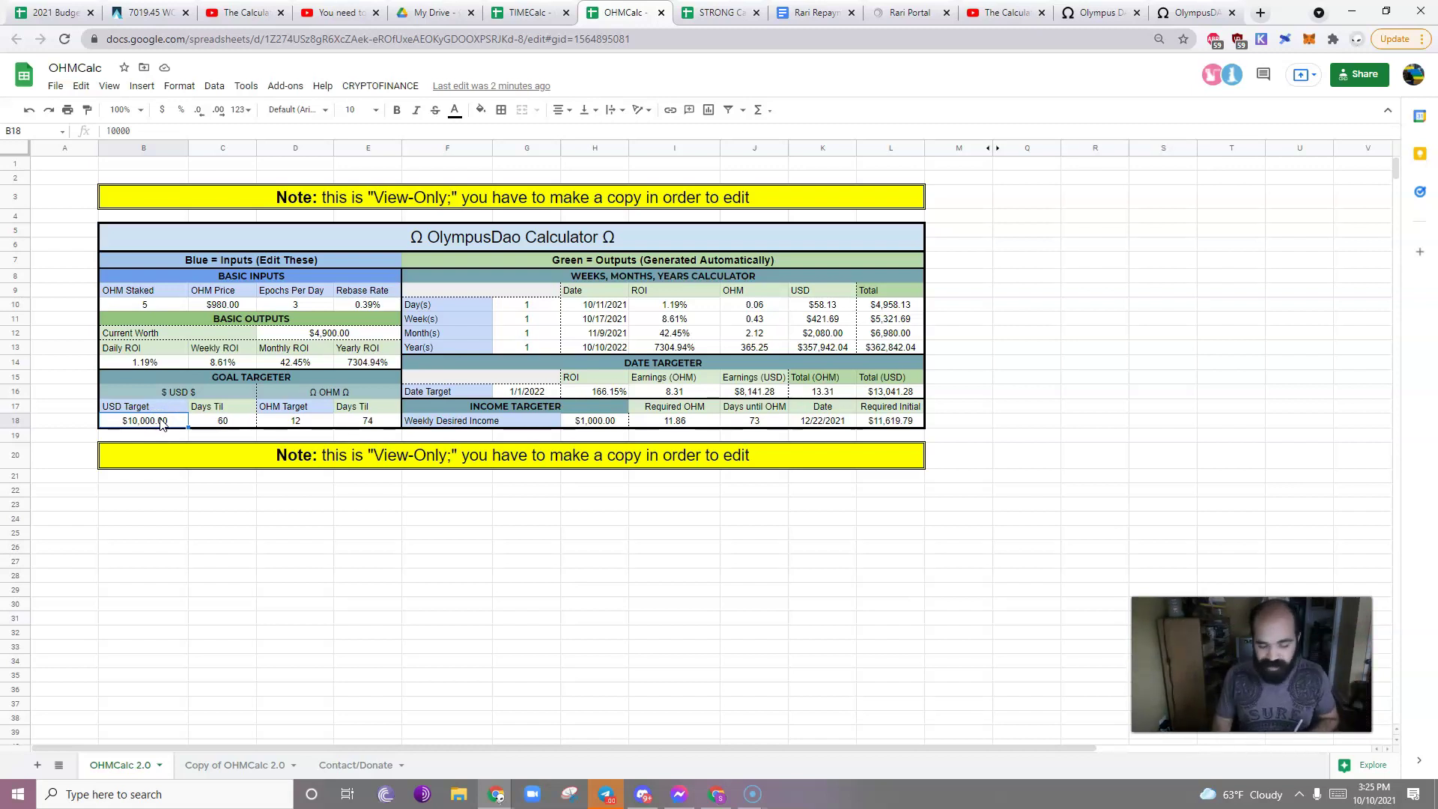
{"action": "type", "text": "50,"}
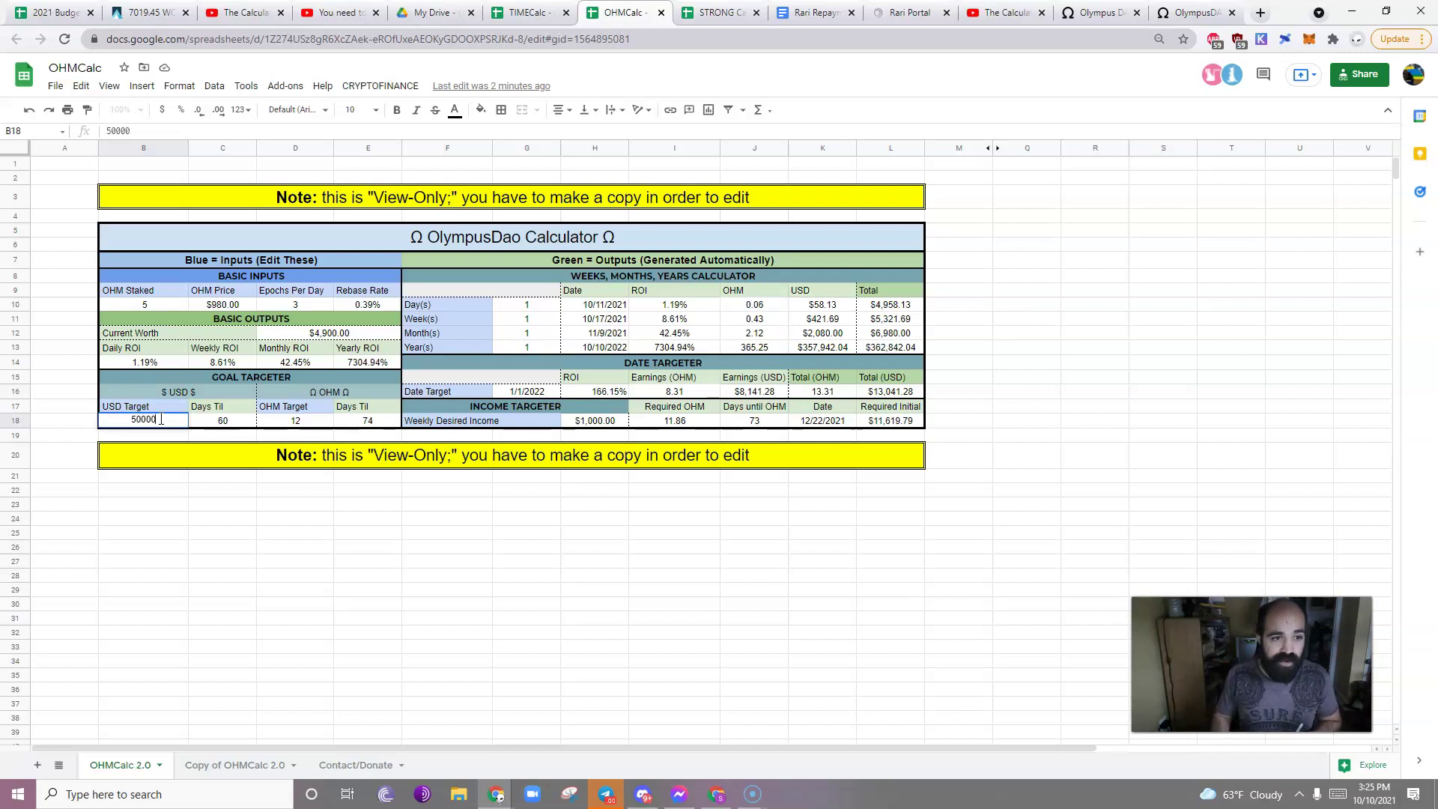
{"action": "type", "text": "000"}
{"action": "key", "text": "Return"}
{"action": "left_click", "coordinate": [229, 426]}
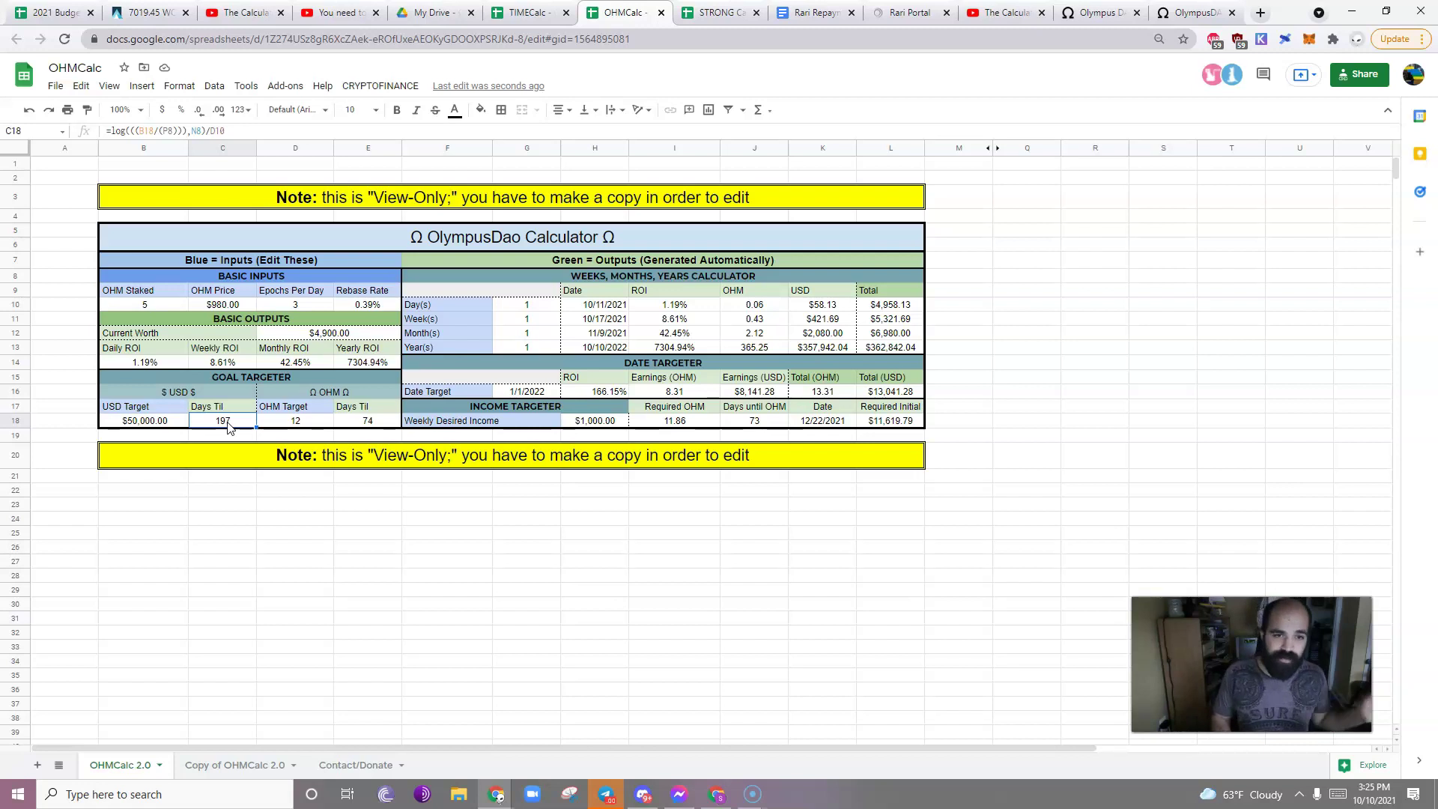
Set the OHM Target in the Goal Targeter to 21 and check its Days Til output.
{"action": "key", "text": "Right"}
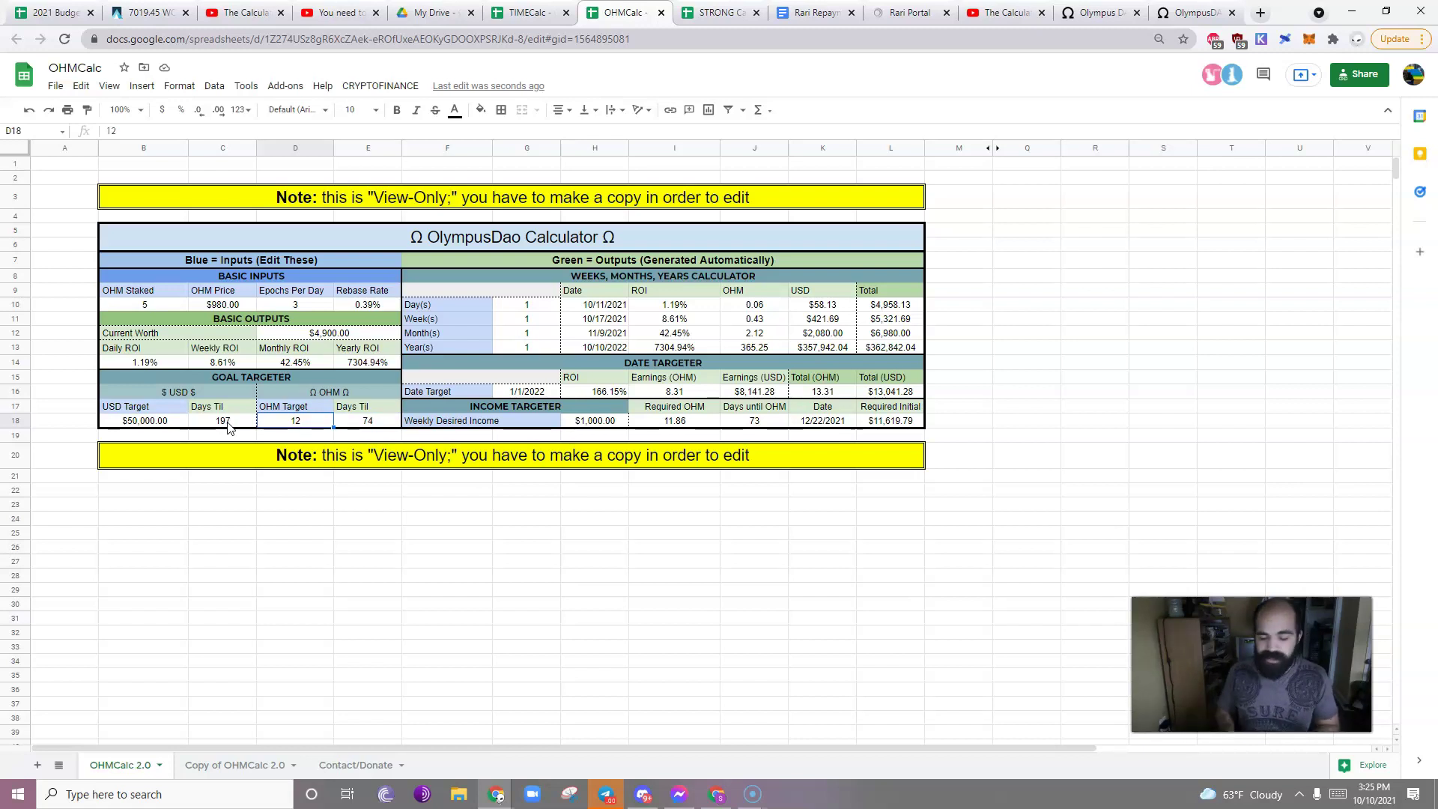
{"action": "type", "text": "21"}
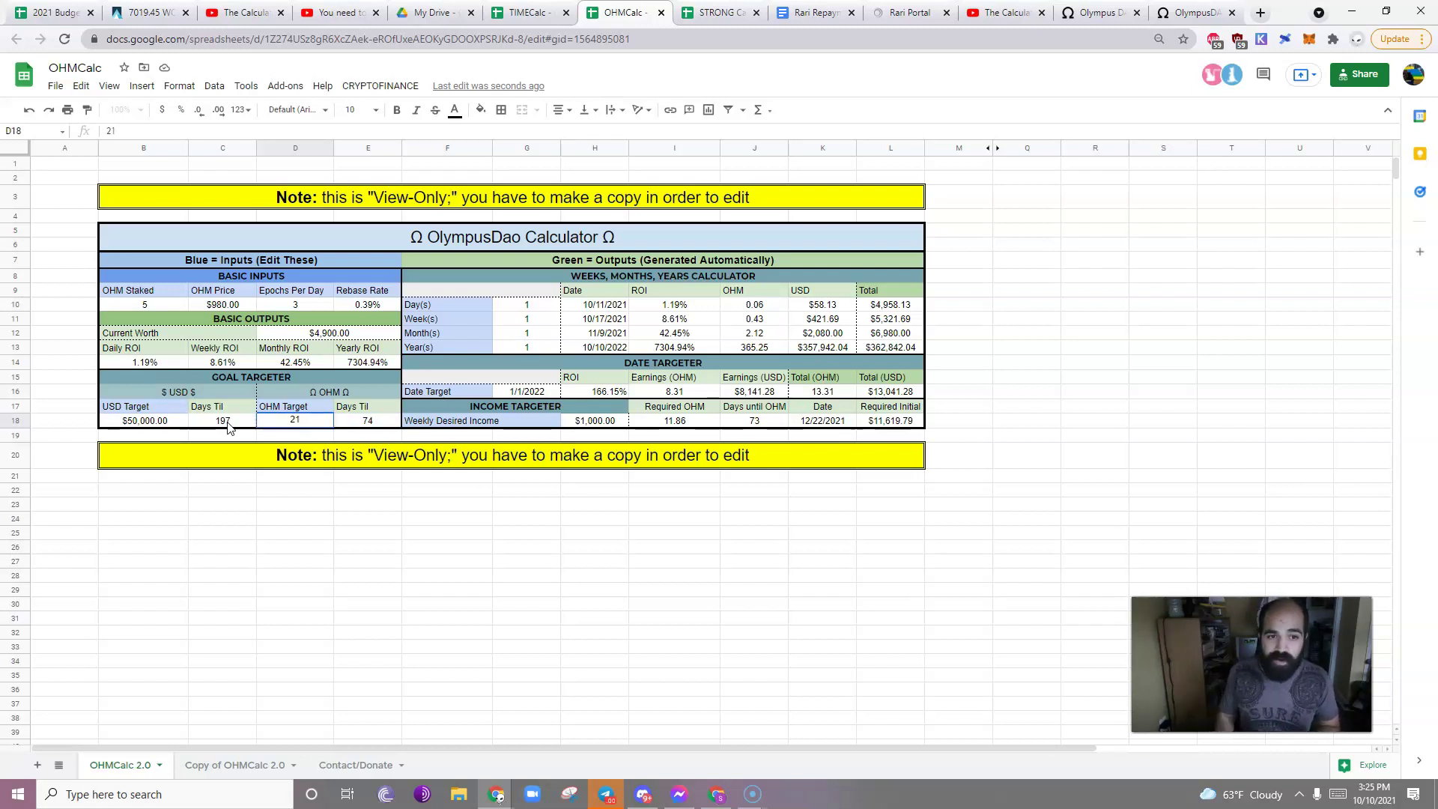
{"action": "key", "text": "Tab"}
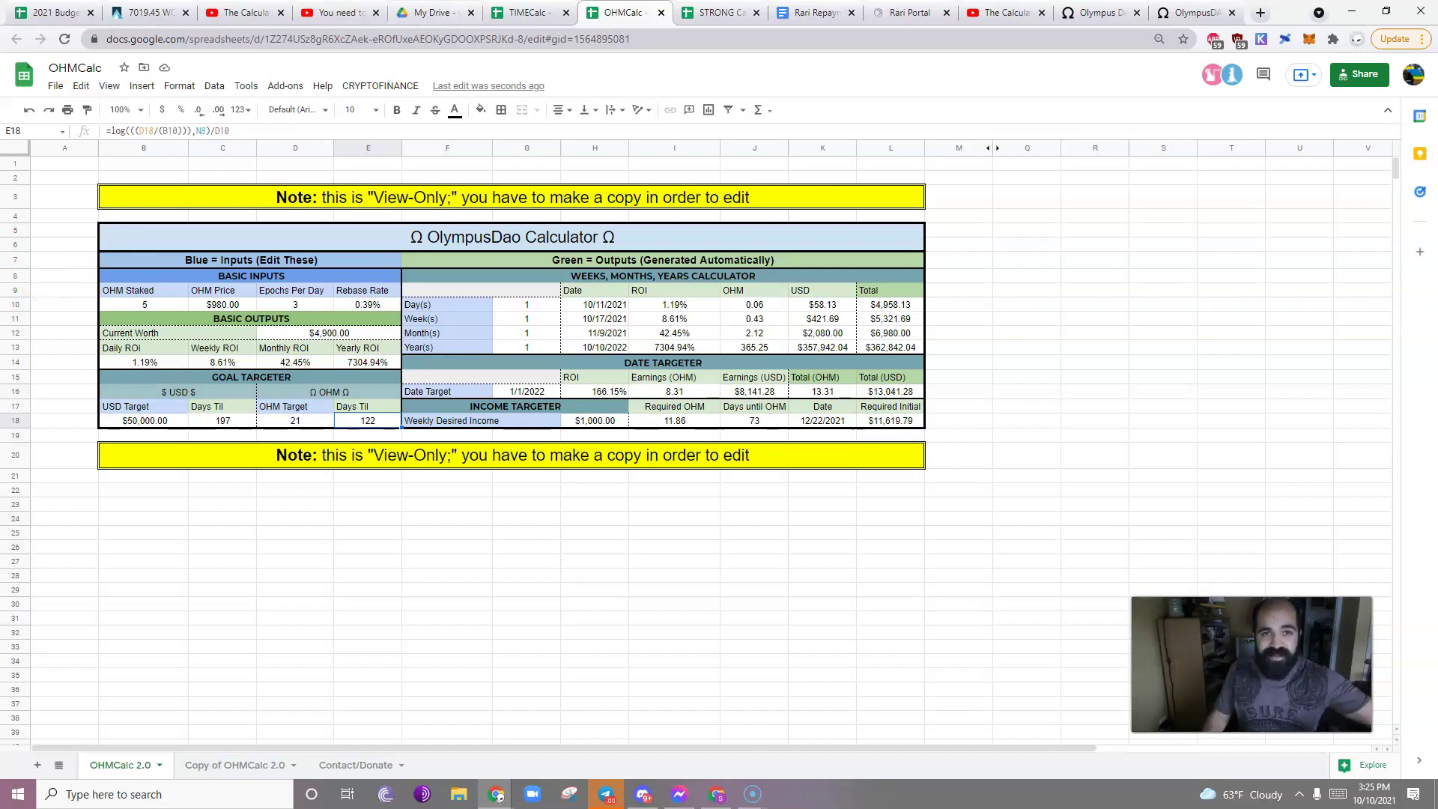
In the TIMECalc spreadsheet, change the Day(s) Total formula to reference Current Worth, making it =D12*C10.
{"action": "left_click", "coordinate": [528, 12]}
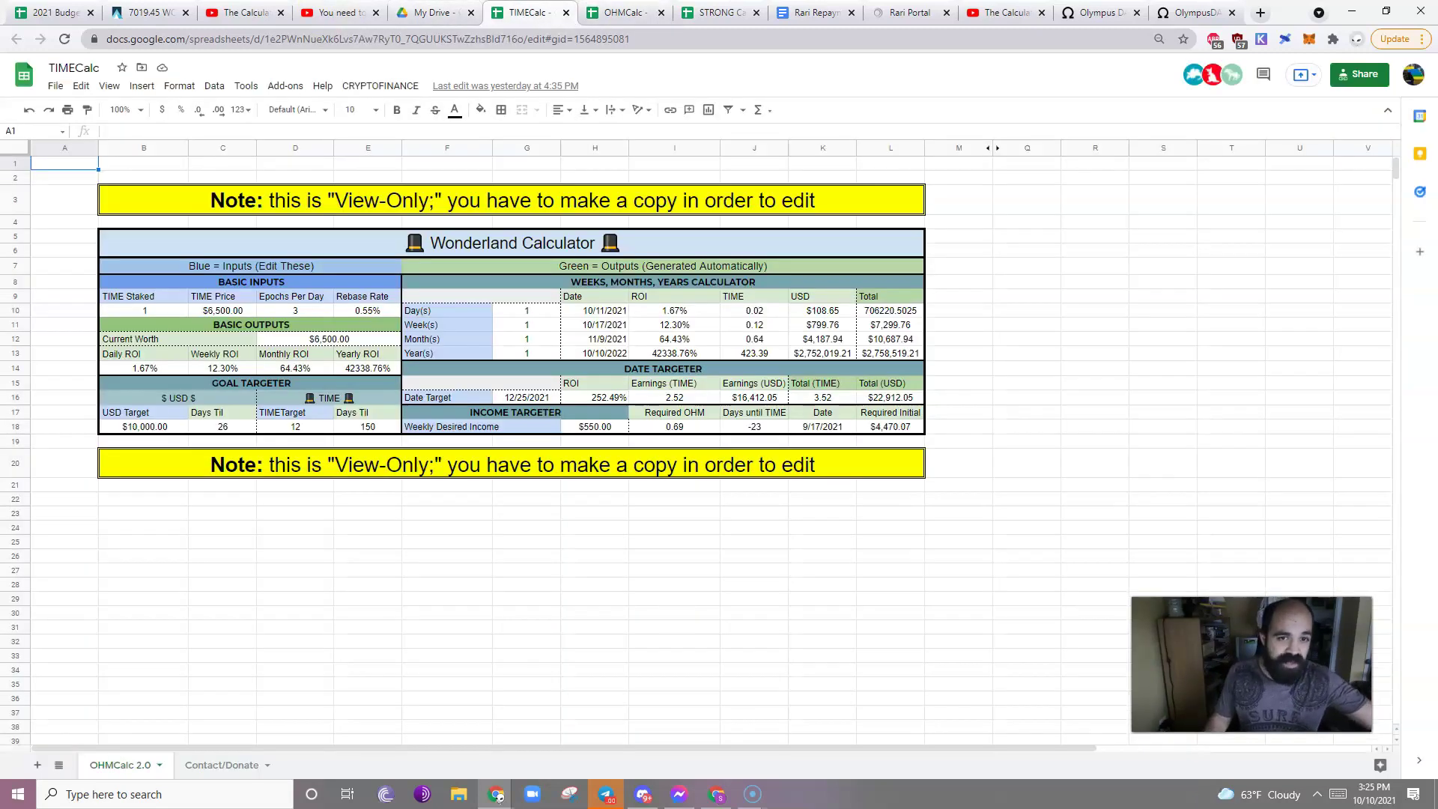
{"action": "left_click", "coordinate": [890, 310]}
{"action": "left_click", "coordinate": [325, 131]}
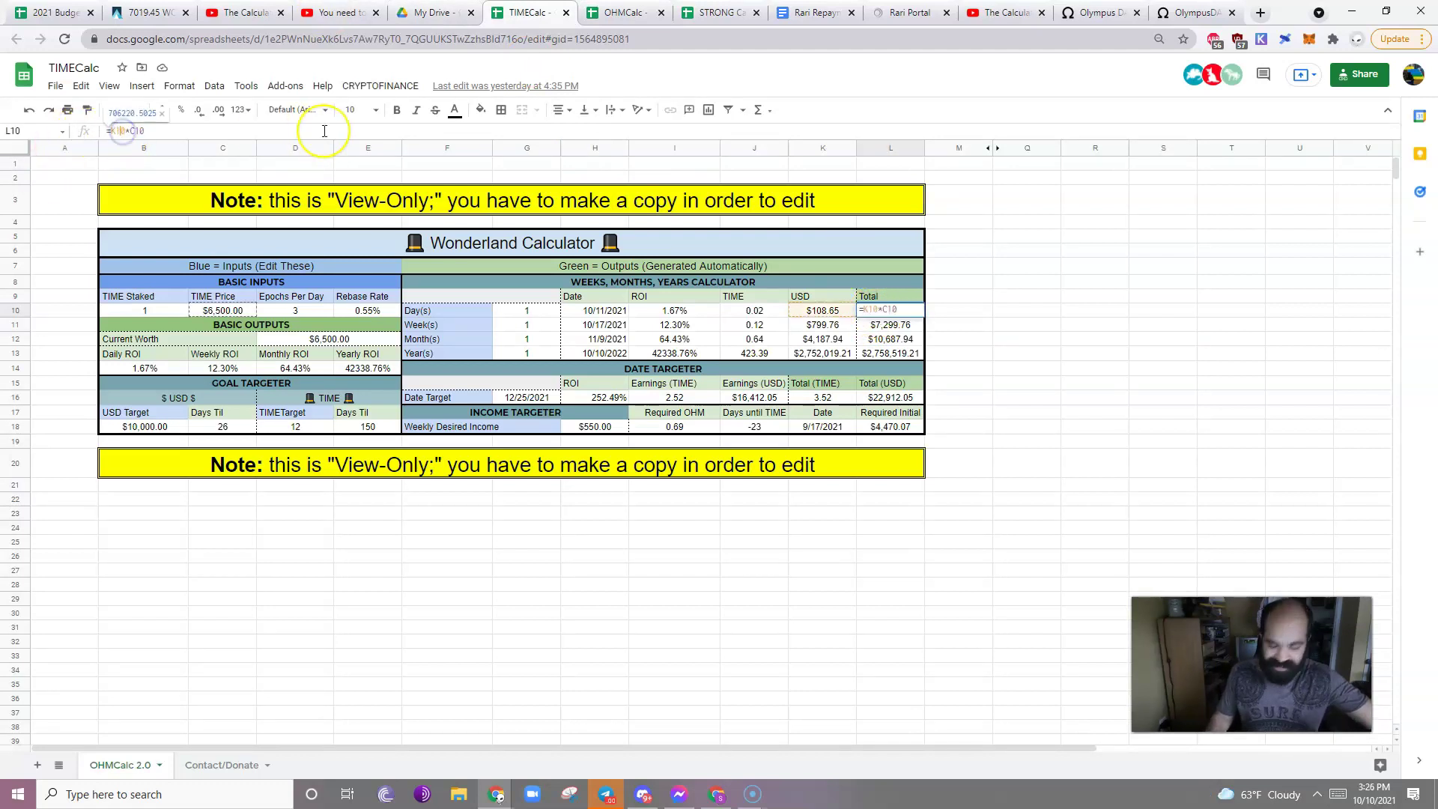
{"action": "key", "text": "Home"}
{"action": "key", "text": "Right"}
{"action": "key", "text": "Delete"}
{"action": "key", "text": "Delete"}
{"action": "key", "text": "Delete"}
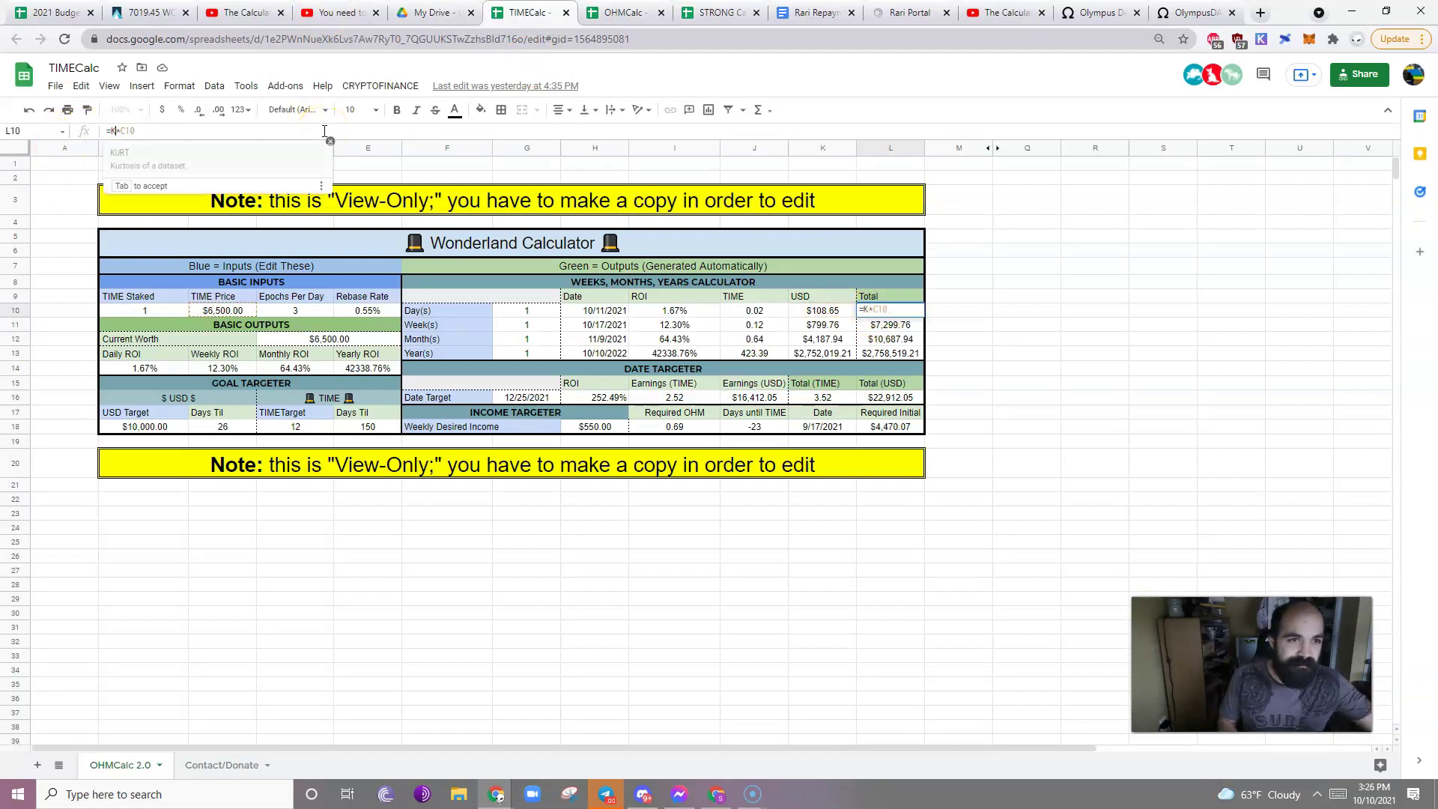
{"action": "left_click", "coordinate": [348, 341]}
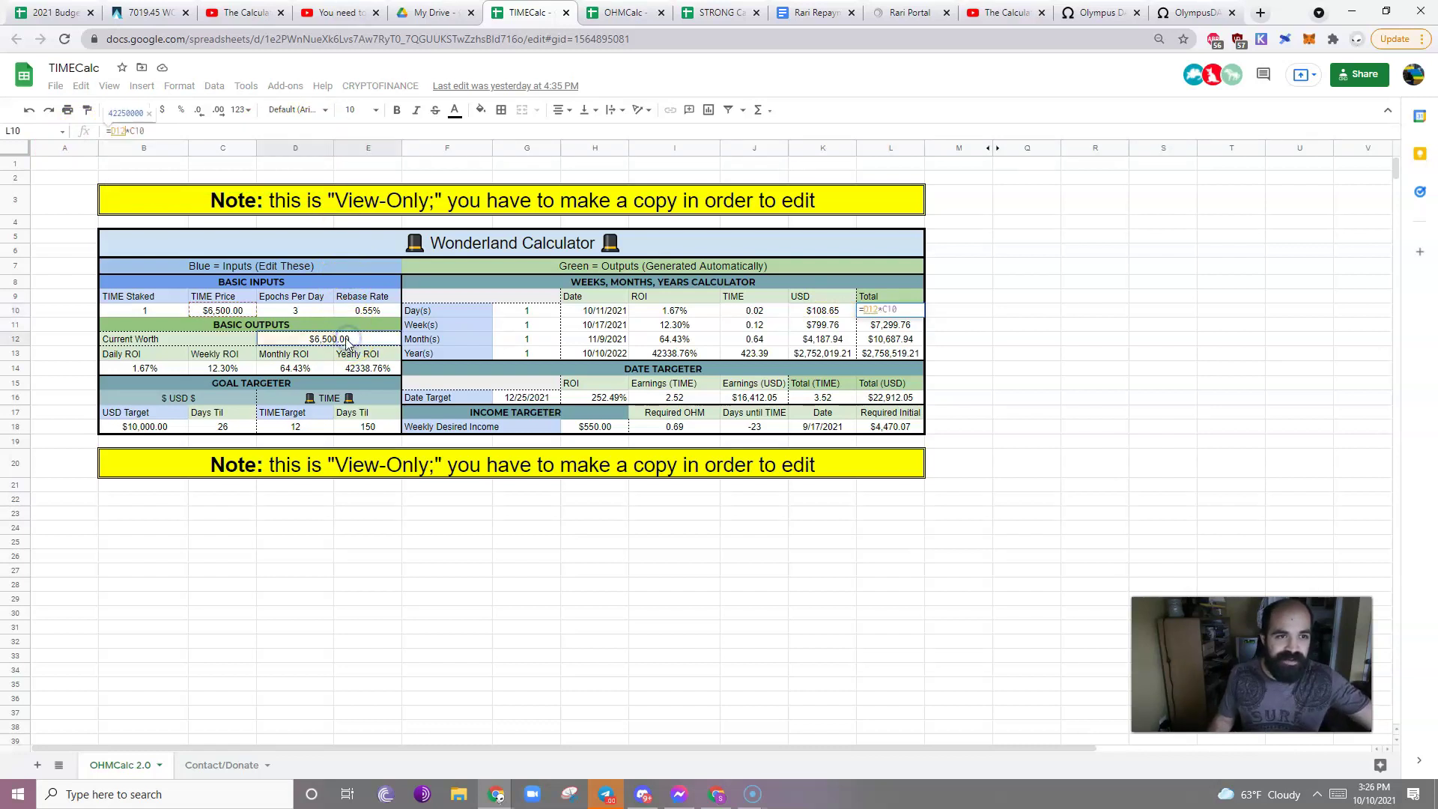
{"action": "key", "text": "Return"}
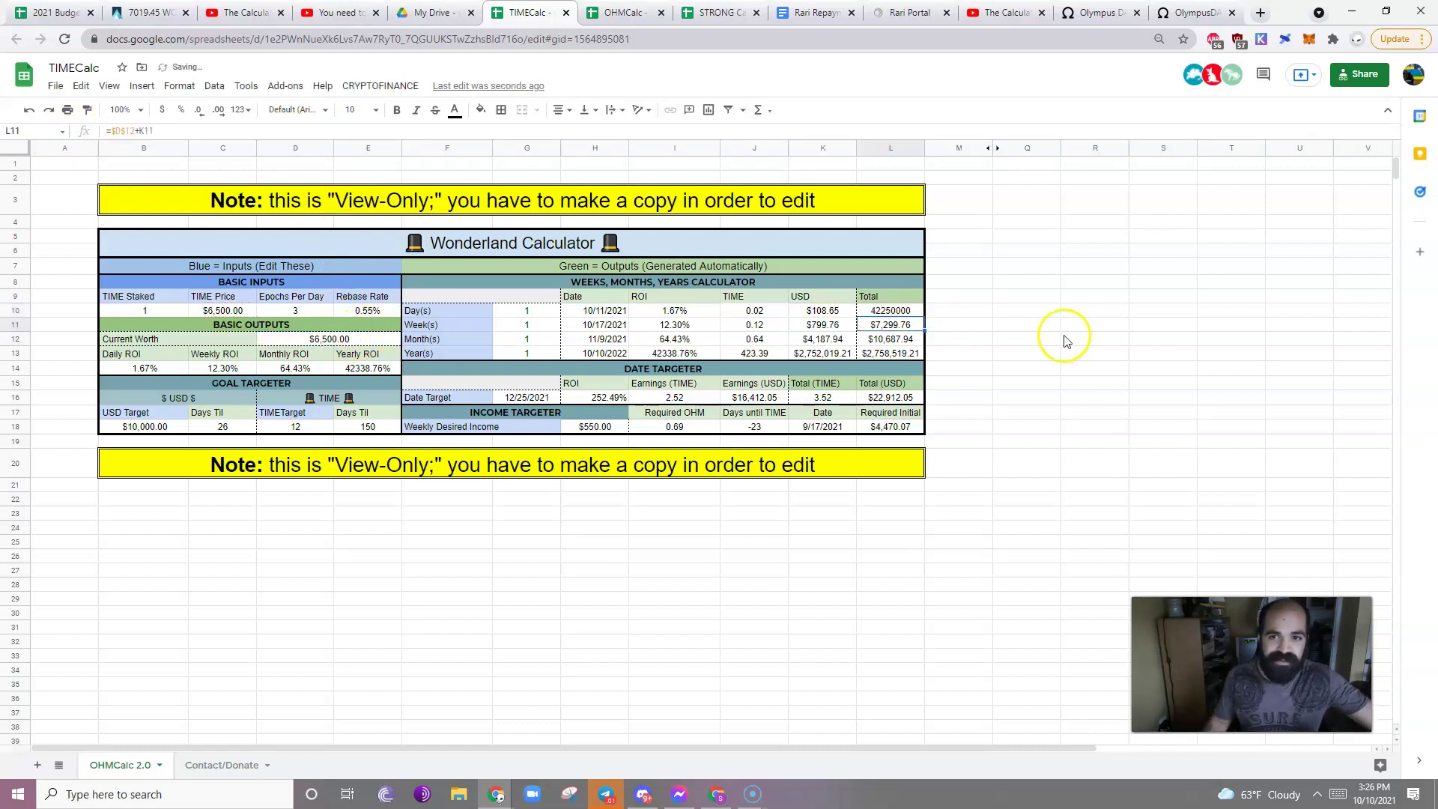
Correct the Day(s) Total formula to =D12+K10, then highlight the whole Wonderland calculator for review and clear the selection.
{"action": "left_click", "coordinate": [904, 311]}
{"action": "left_click", "coordinate": [234, 131]}
{"action": "key", "text": "BackSpace"}
{"action": "type", "text": "+"}
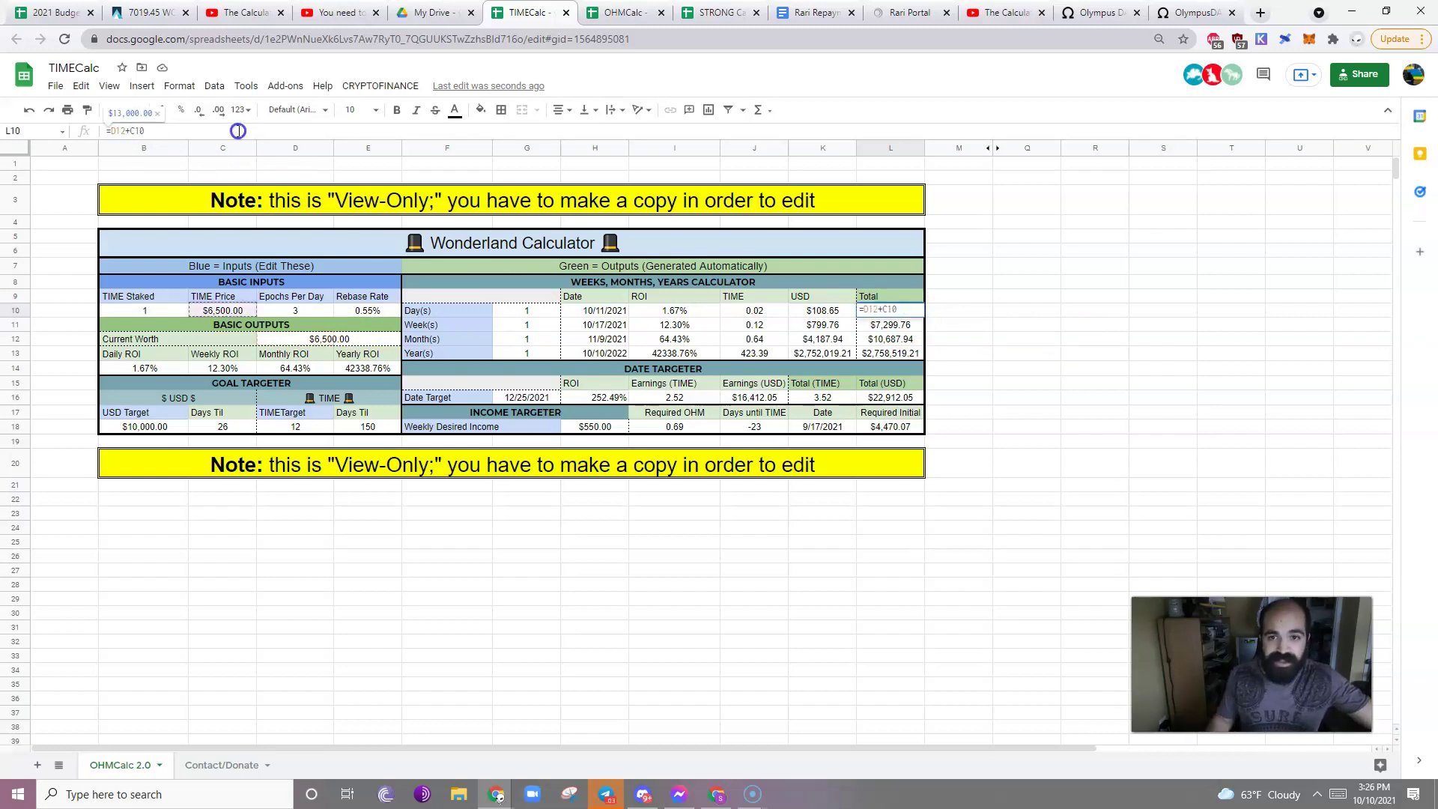
{"action": "double_click", "coordinate": [136, 131]}
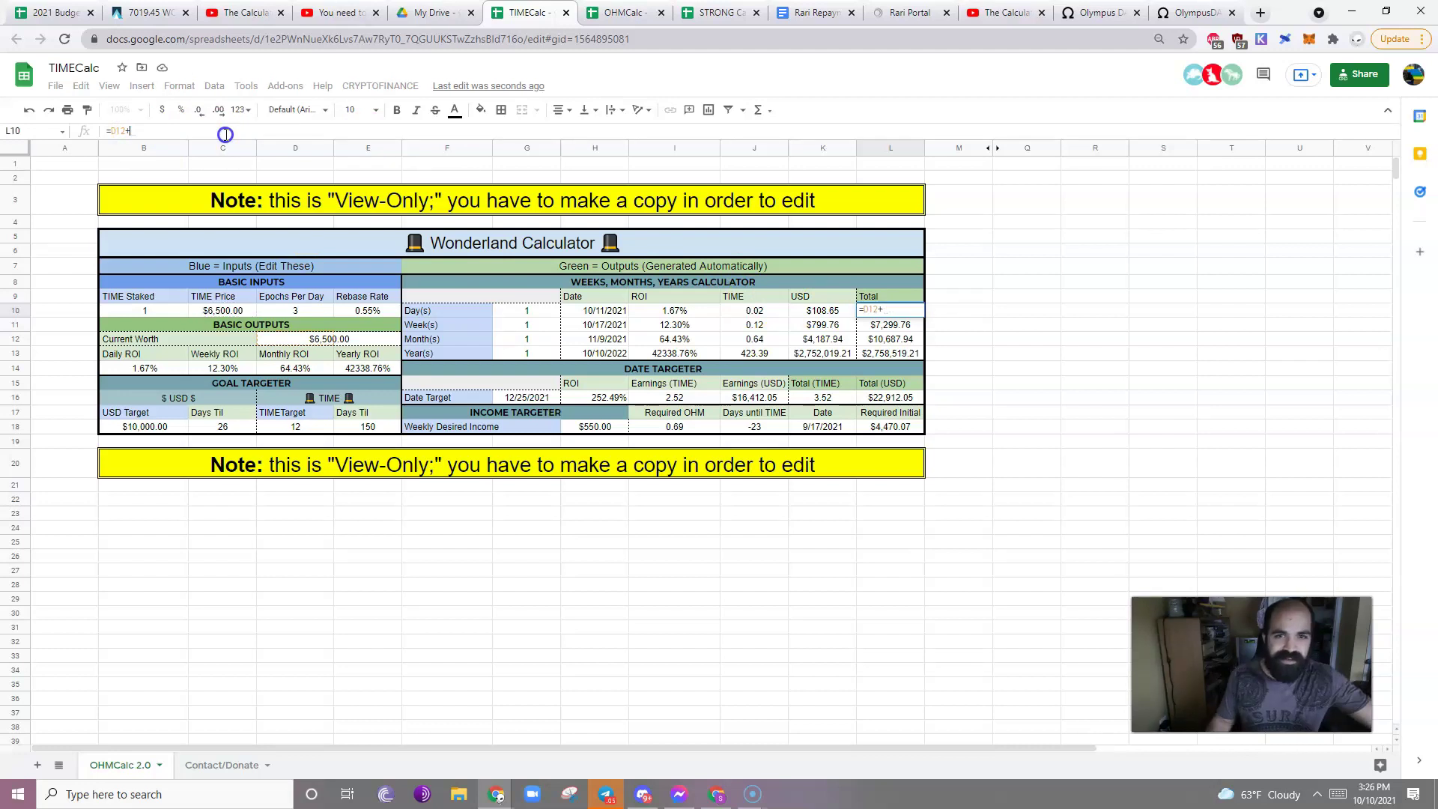
{"action": "left_click", "coordinate": [832, 313]}
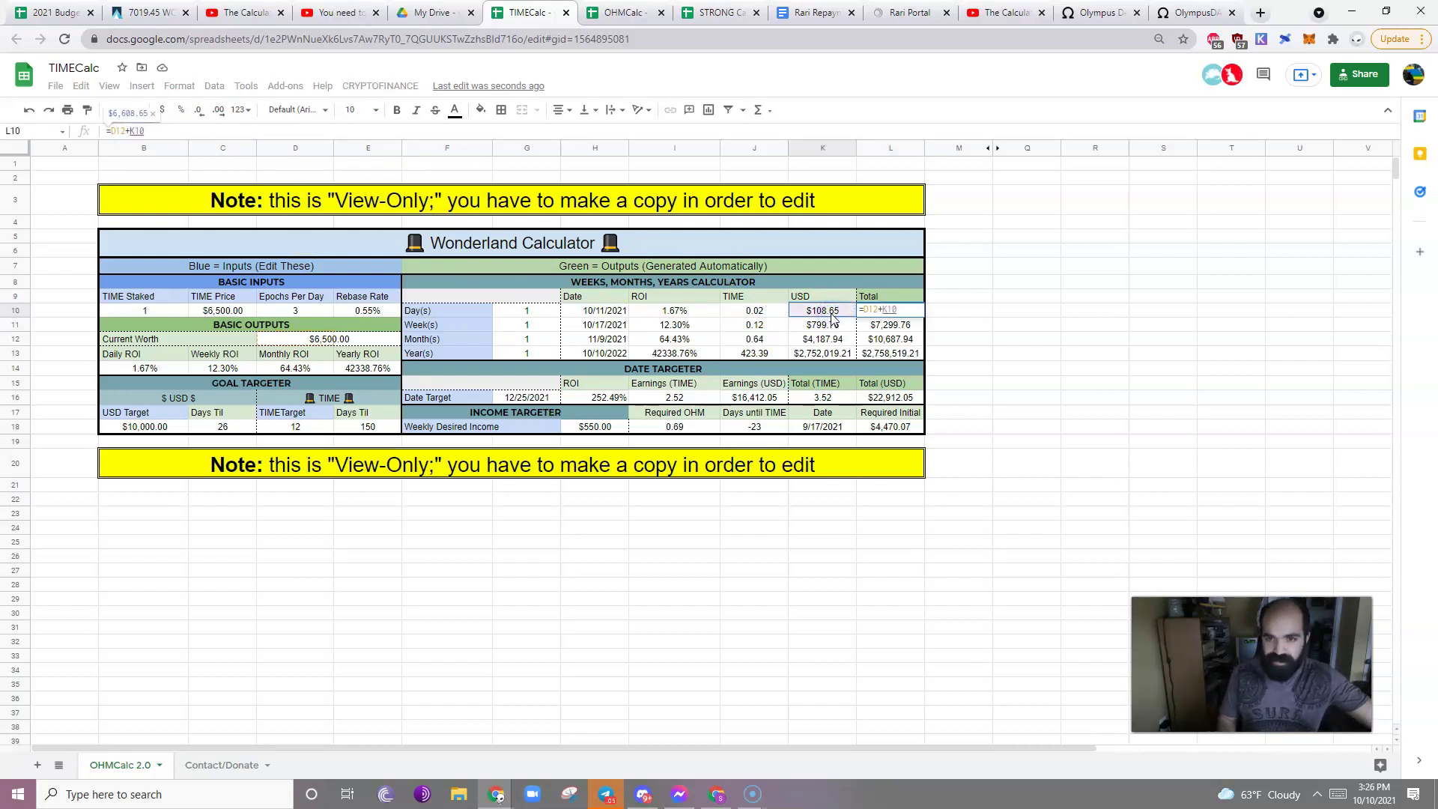
{"action": "key", "text": "Return"}
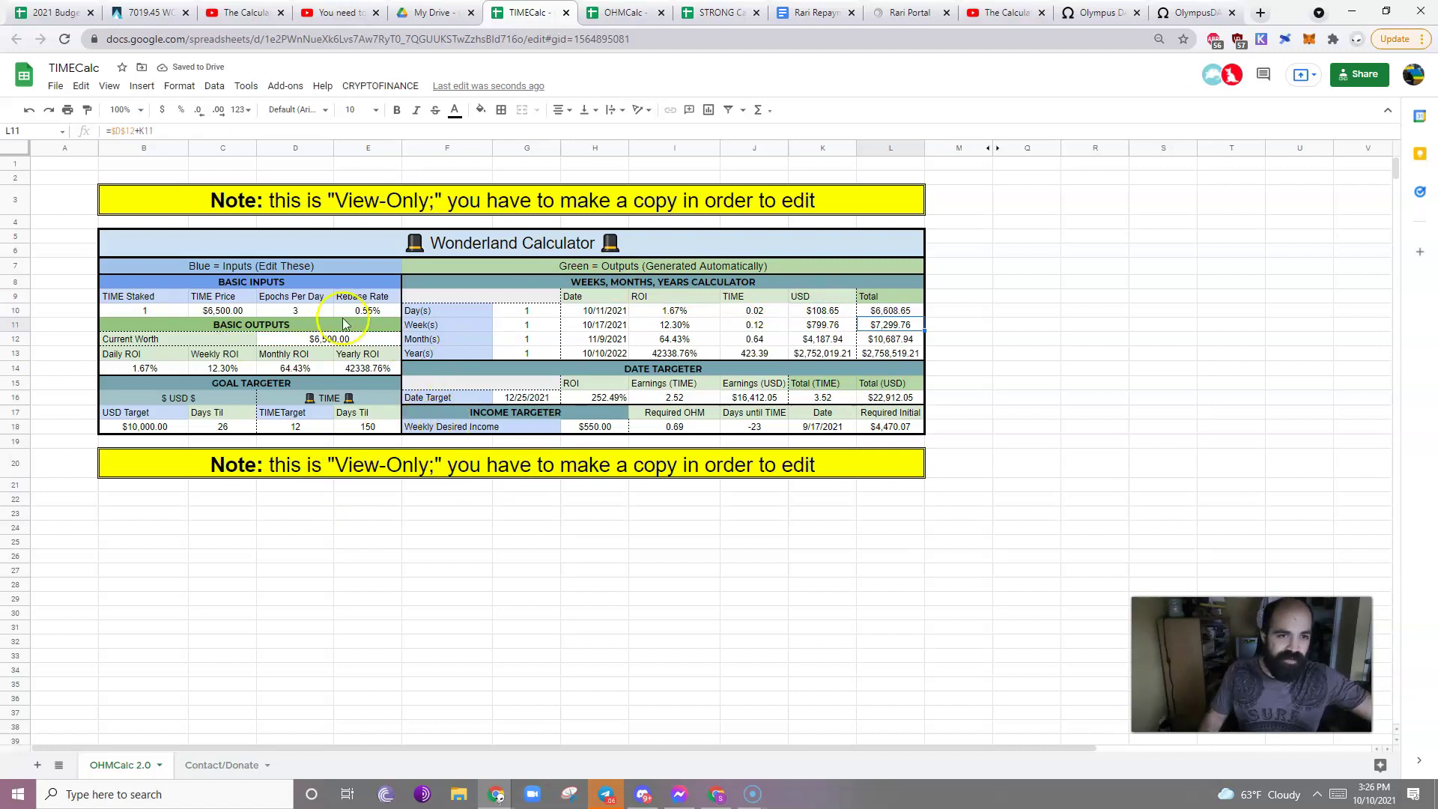
{"action": "left_click_drag", "start_coordinate": [65, 163], "coordinate": [982, 530]}
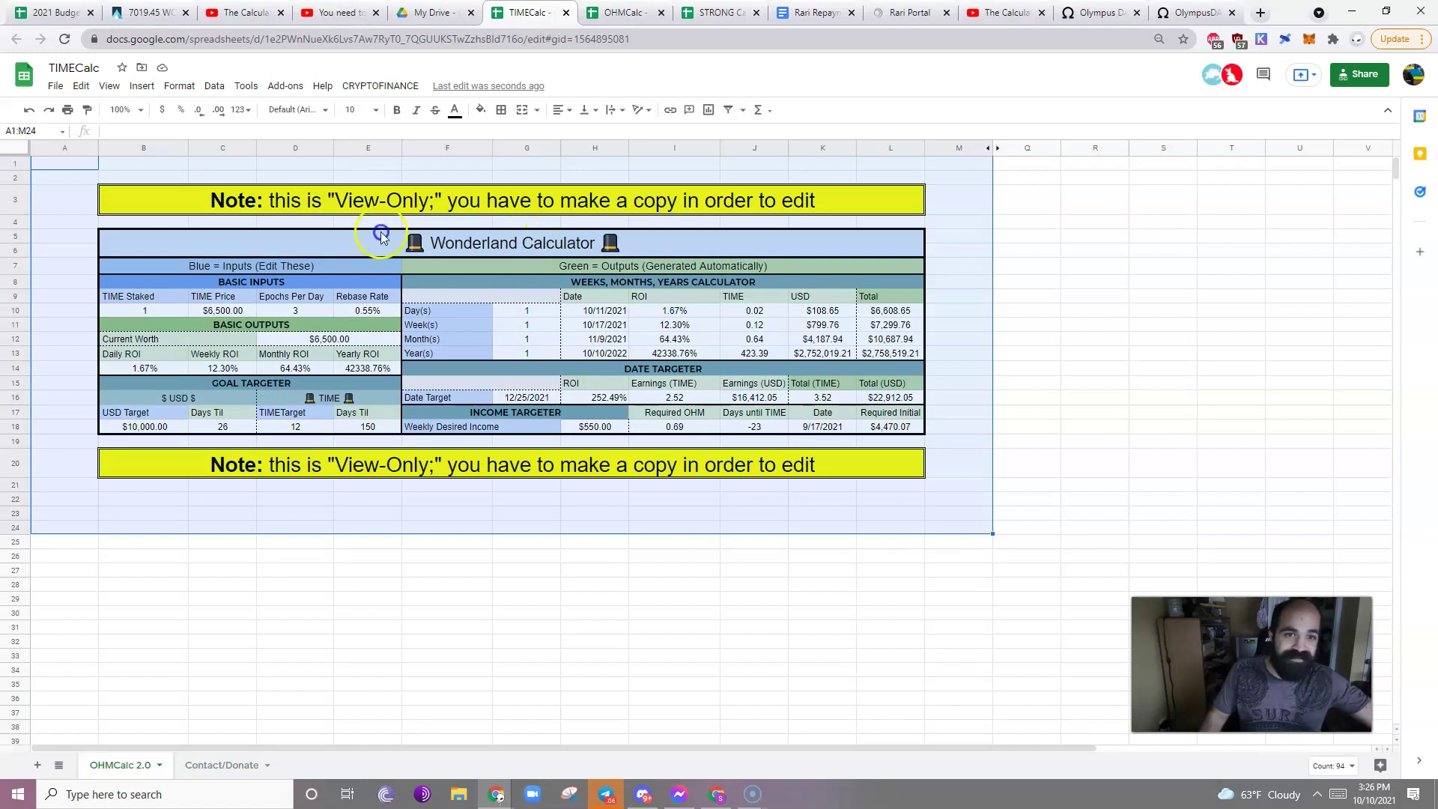
{"action": "left_click", "coordinate": [1170, 458]}
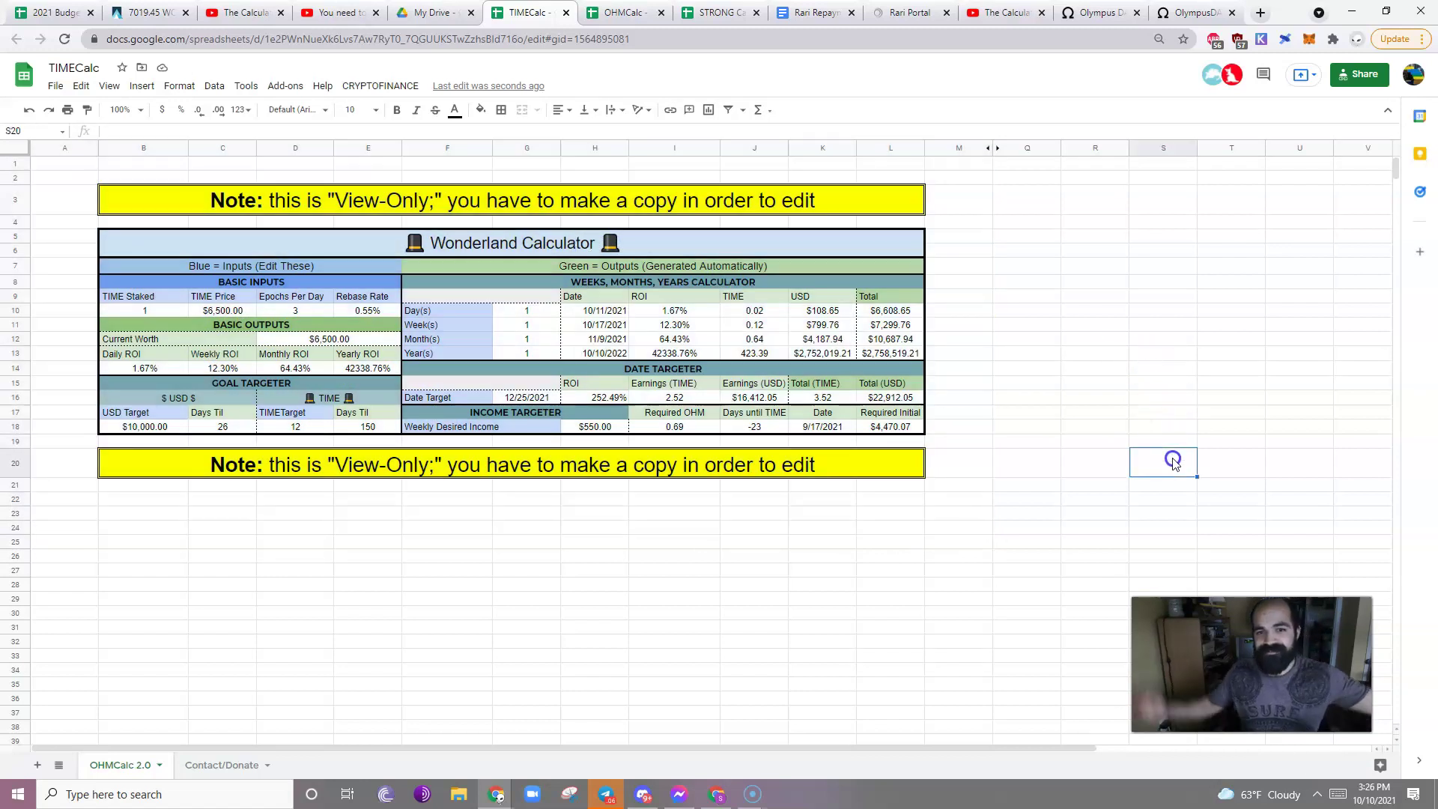
Rename the Income Targeter's Required OHM header to Required TIME and return to the OHMCalc spreadsheet.
{"action": "left_click", "coordinate": [665, 417]}
{"action": "double_click", "coordinate": [159, 132]}
{"action": "type", "text": "TIME"}
{"action": "key", "text": "Return"}
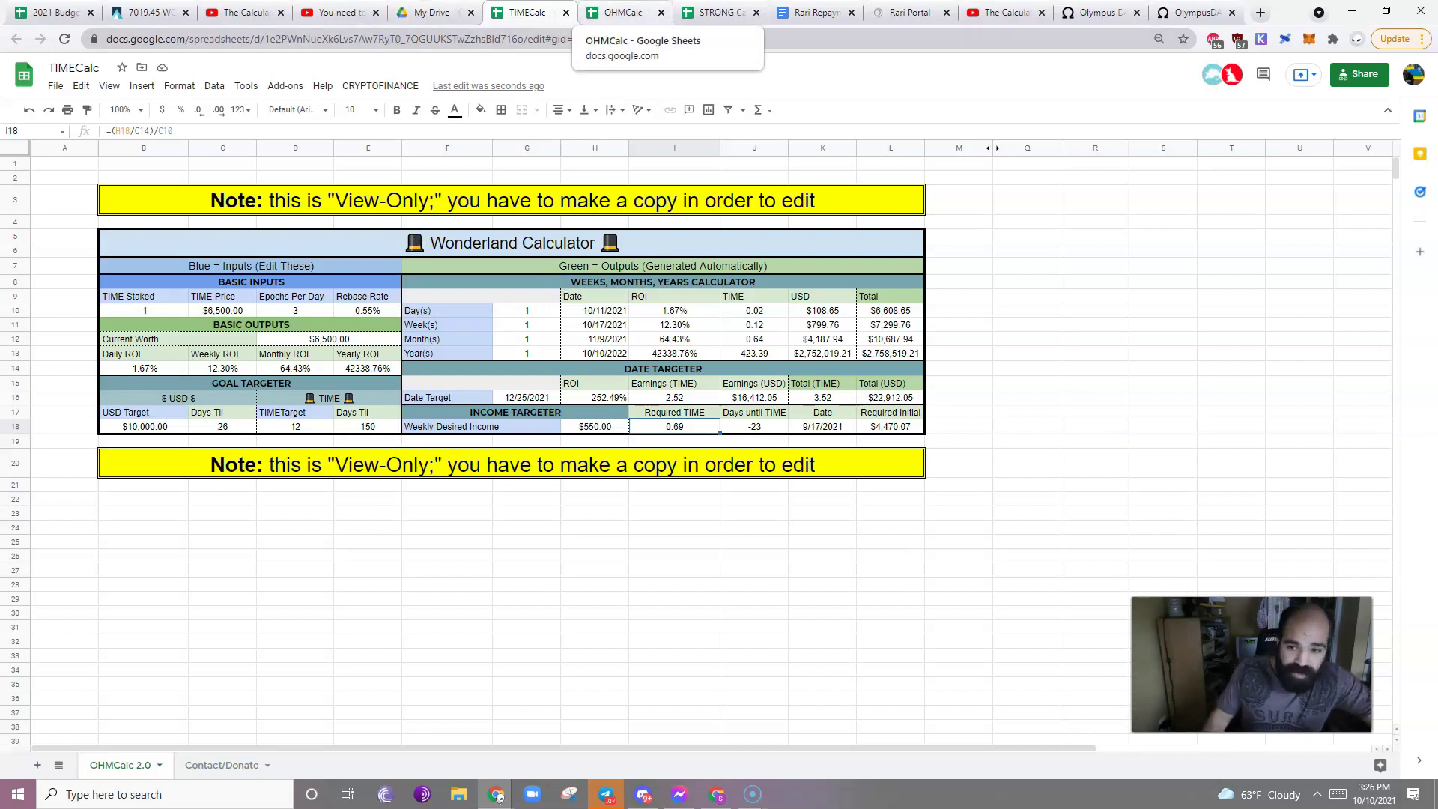
{"action": "left_click", "coordinate": [621, 12]}
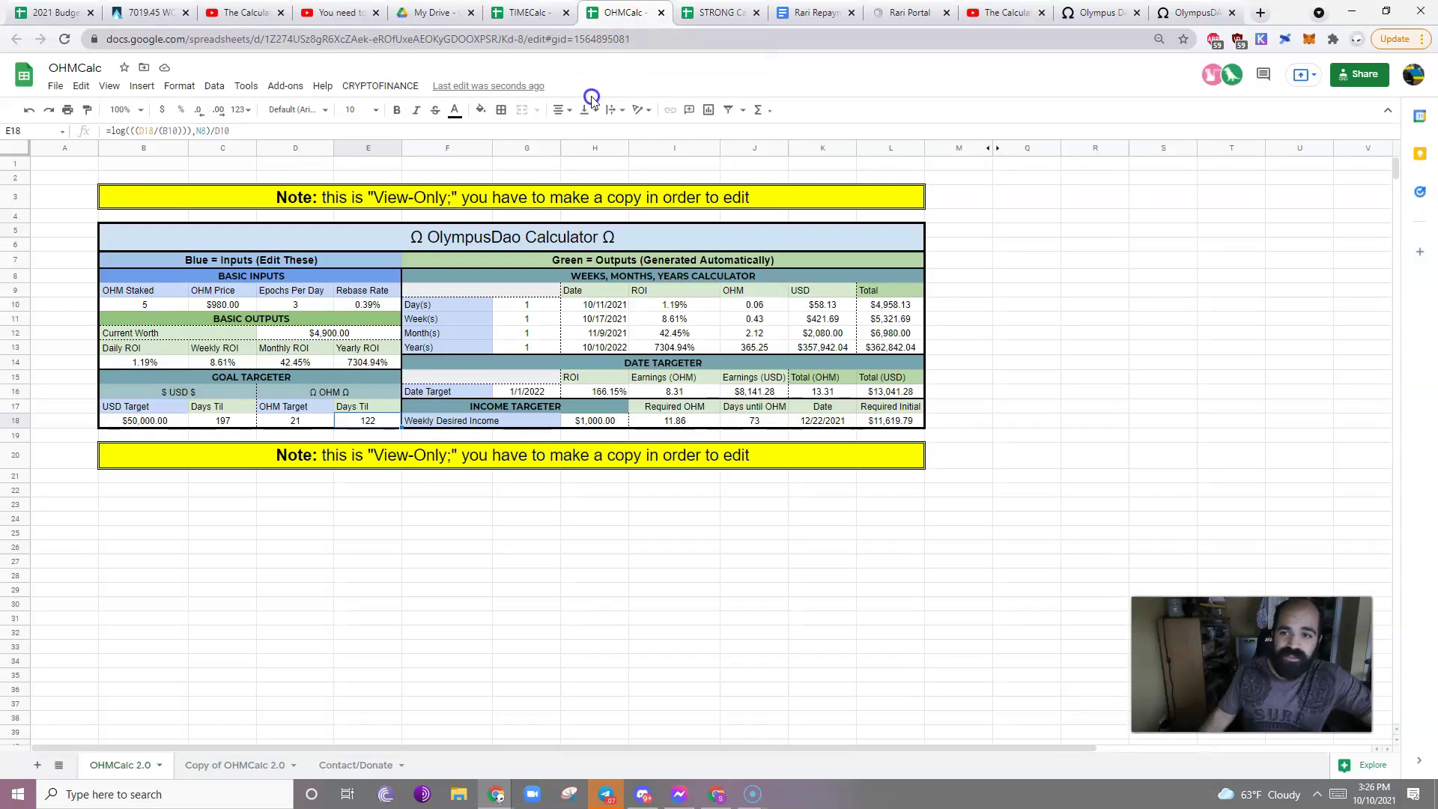